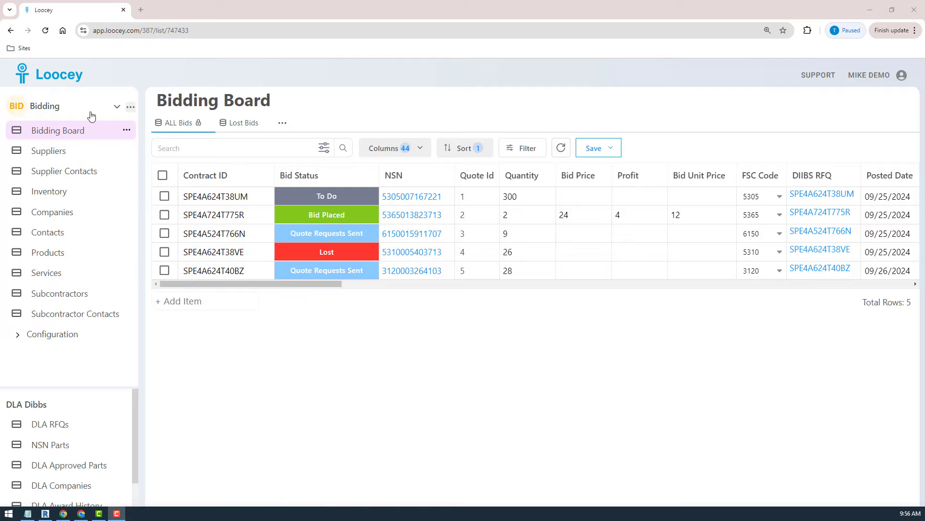
Look through the Suppliers list and the Bidding Board.
click(57, 151)
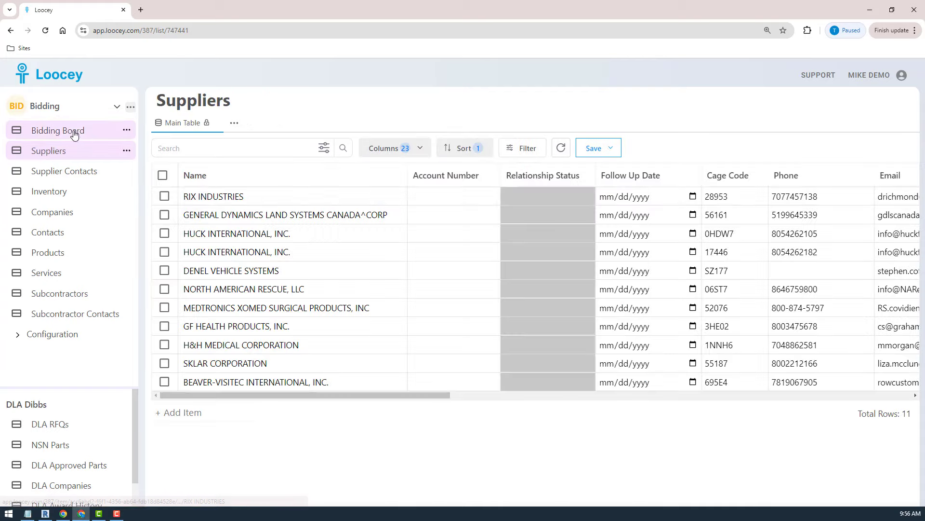
click(74, 130)
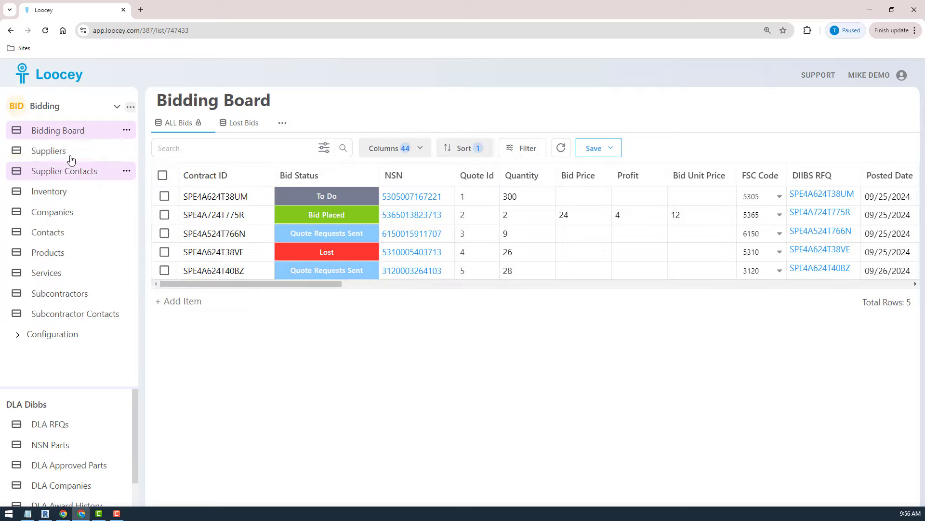
click(43, 150)
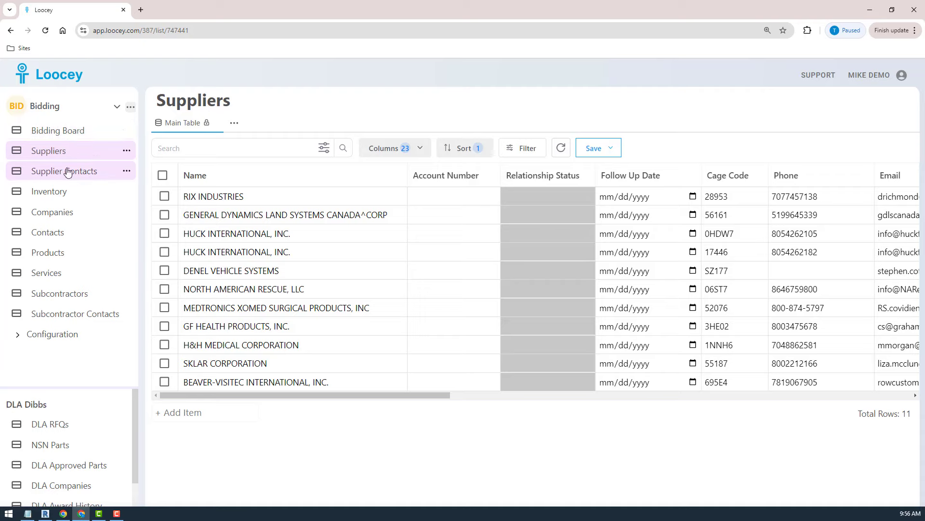
click(55, 136)
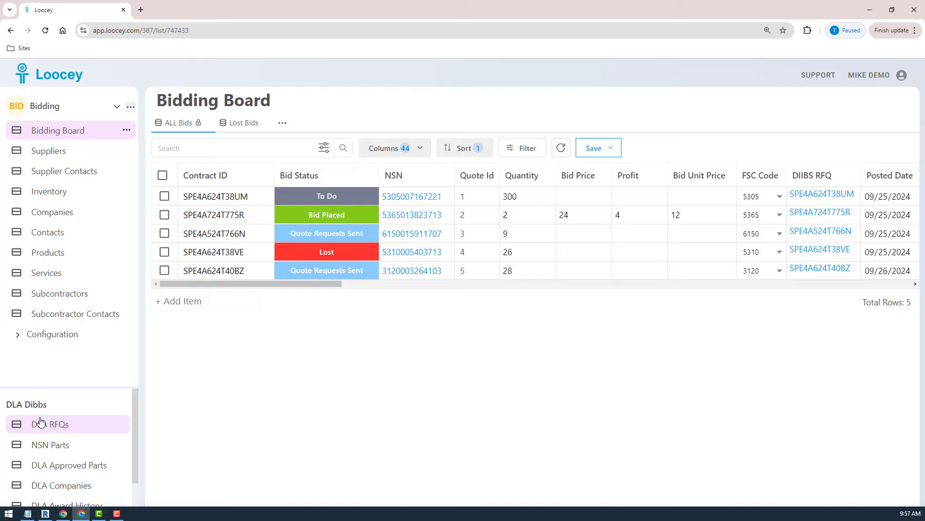
Search the DLA RFQs for solicitation SPE2DS24T308X.
click(57, 429)
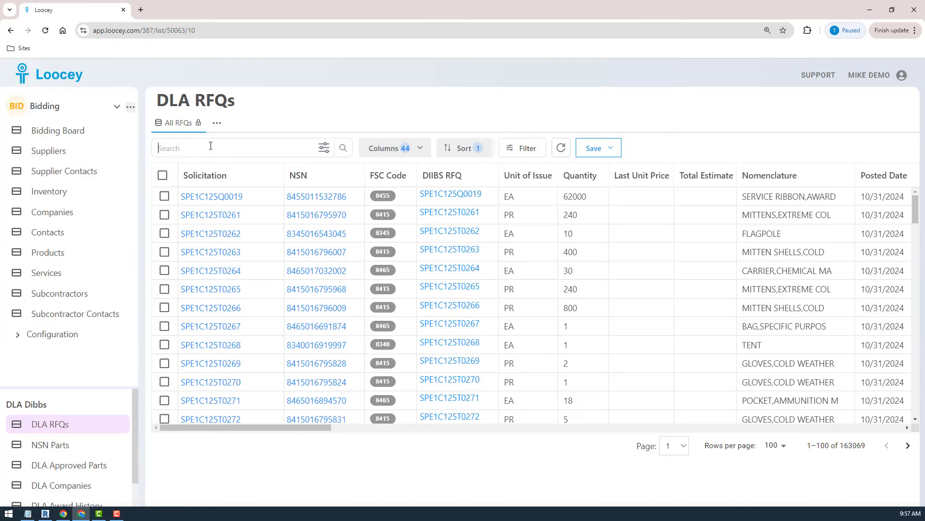
scroll(420, 246, down, 5)
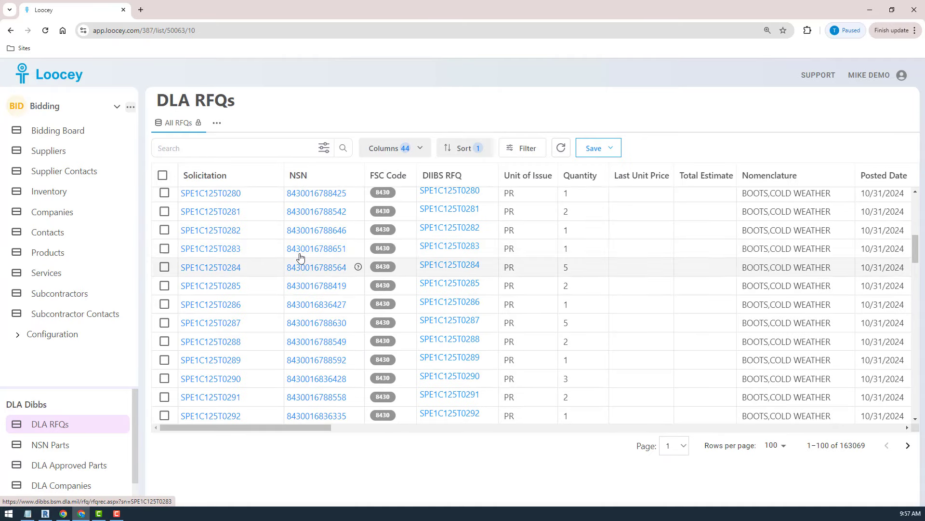
scroll(355, 265, up, 5)
click(169, 152)
text(SPE2DS24T308X)
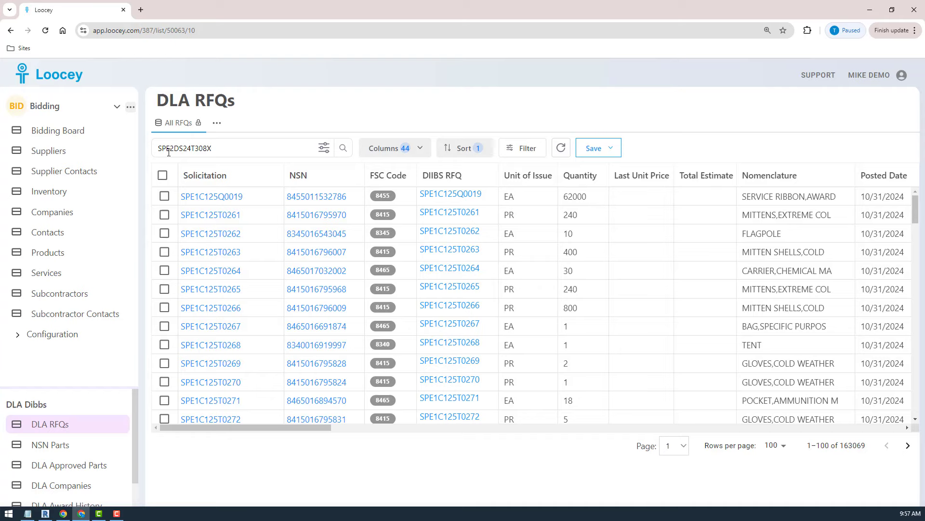
key(Return)
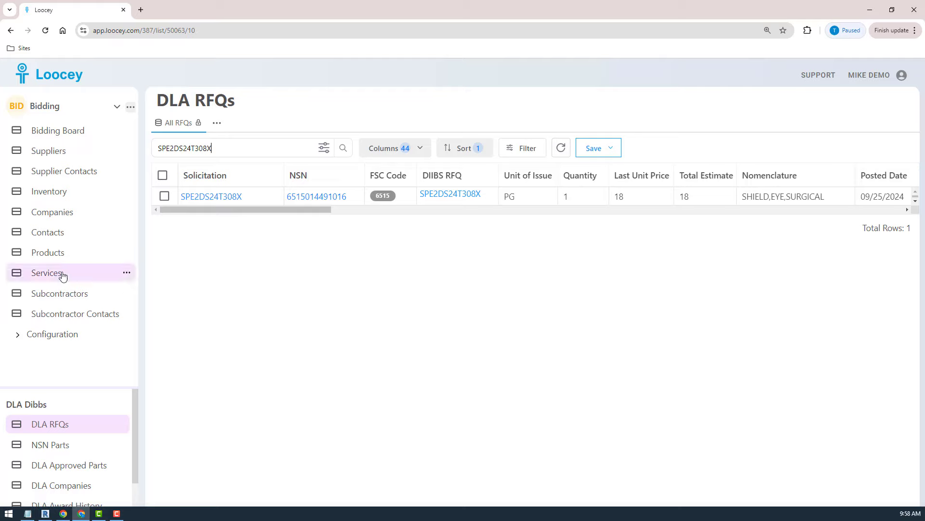
Copy the selected RFQ to the Bidding Board, including RFQ details, parts/NSNs to products, and approved source companies to the supplier list.
click(164, 197)
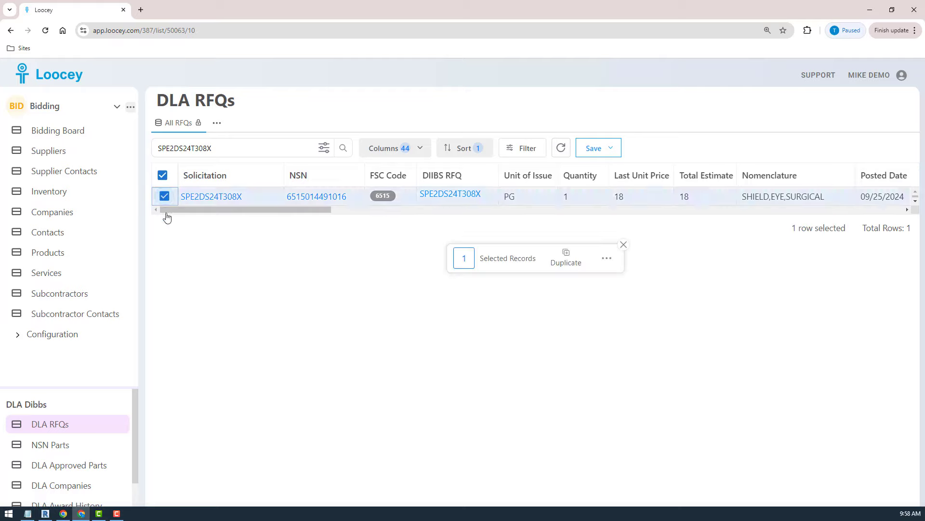
click(606, 264)
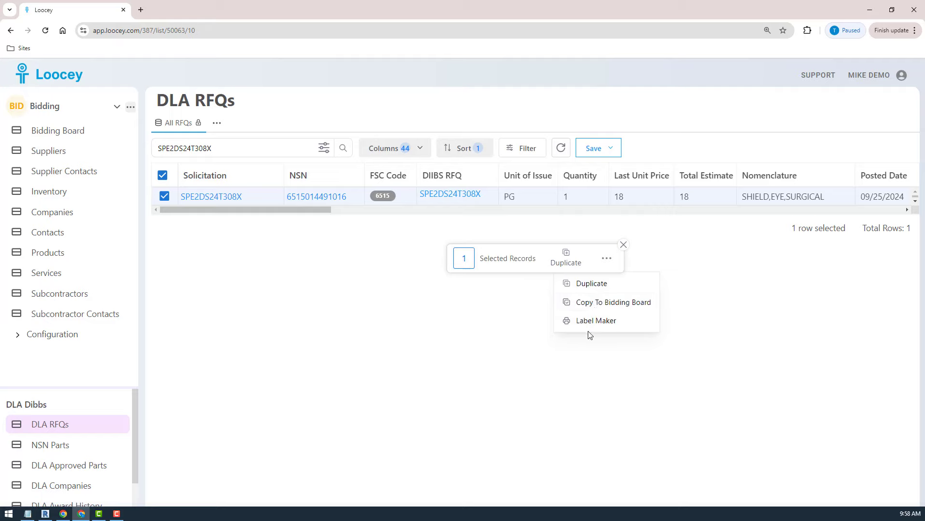
click(595, 302)
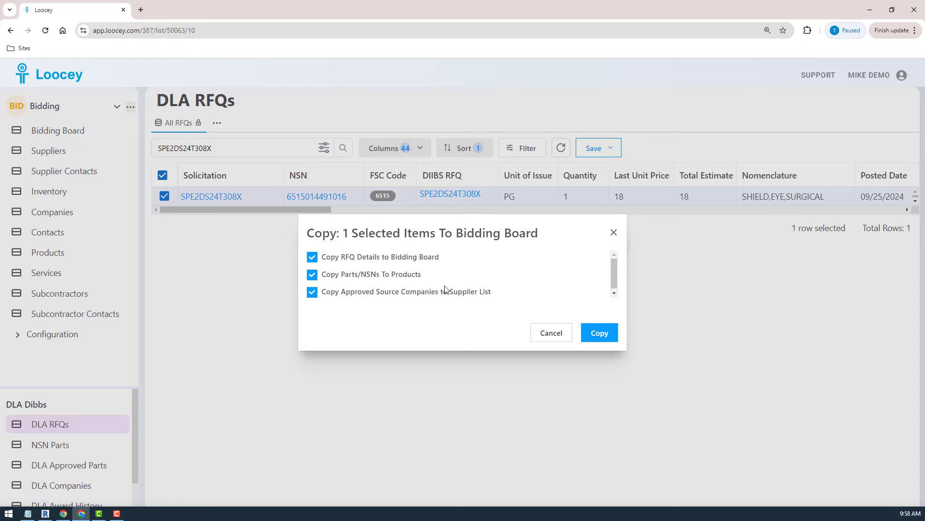
click(602, 336)
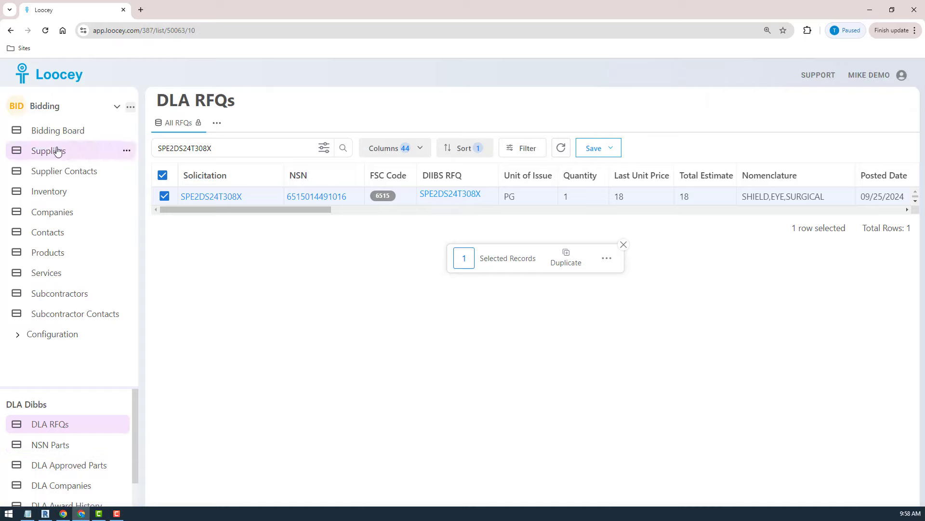
Open the SPE2DS24T308X bid from the Bidding Board and review its quantity figures, RFQ fields and product details.
click(66, 135)
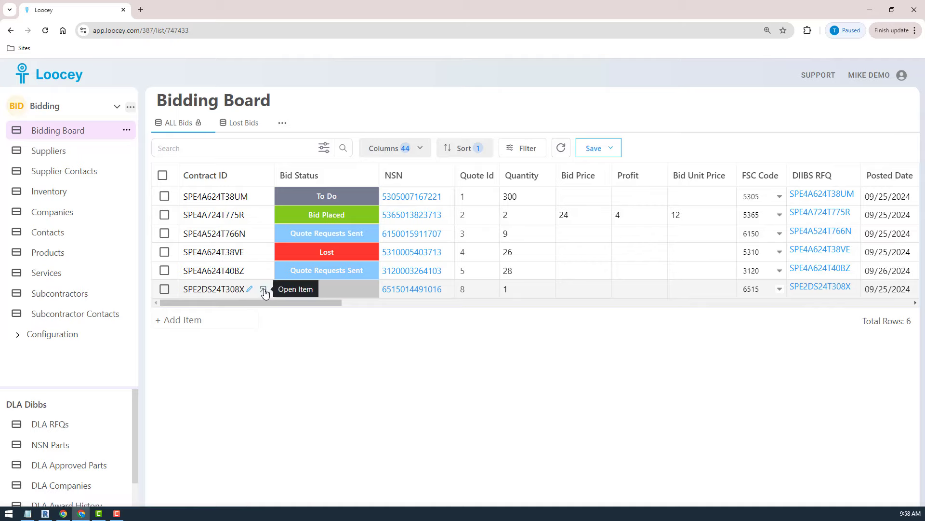
click(265, 289)
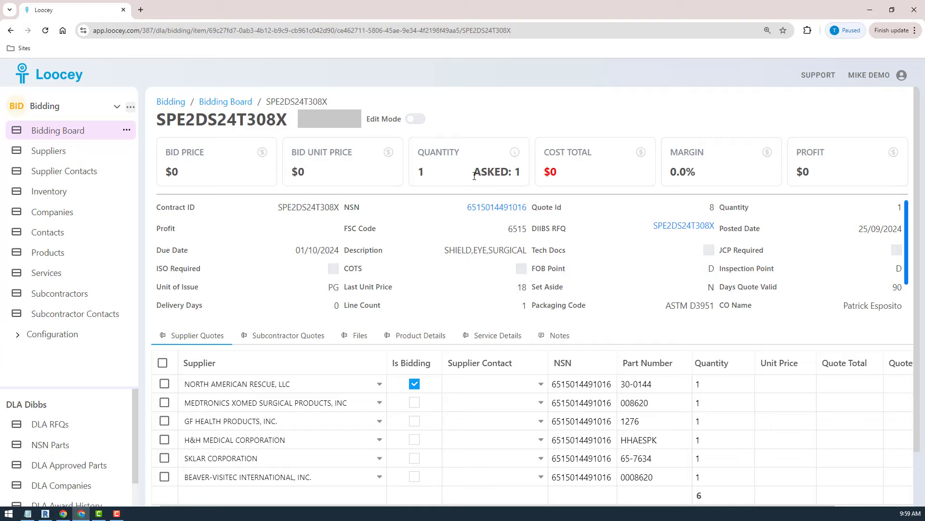
double_click(493, 176)
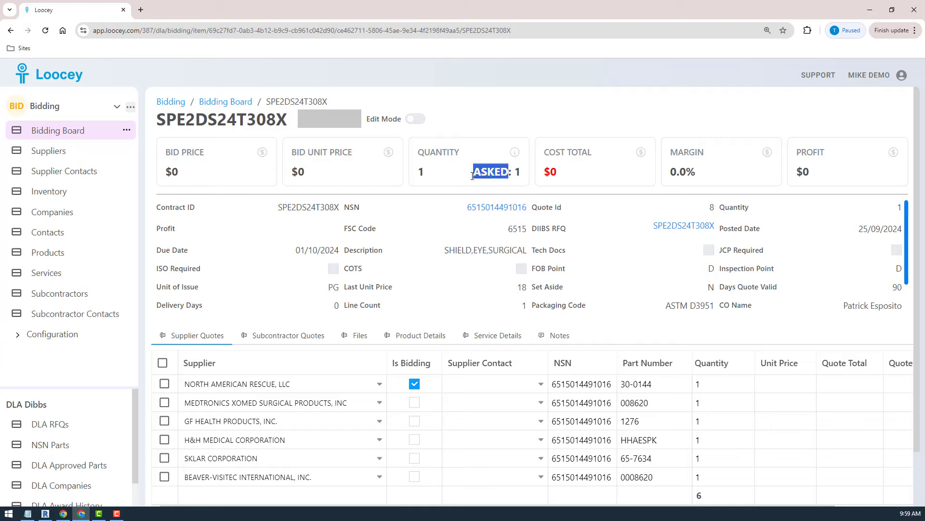
double_click(427, 177)
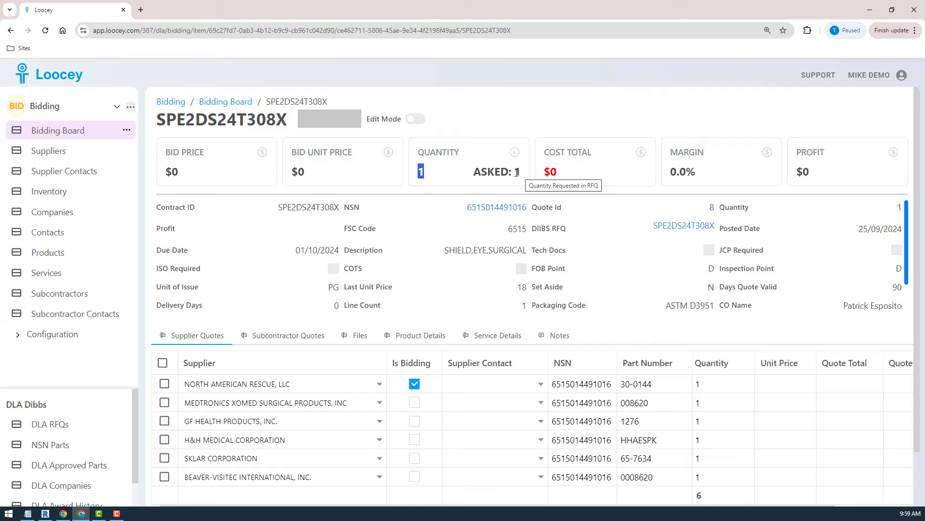
scroll(512, 288, down, 1)
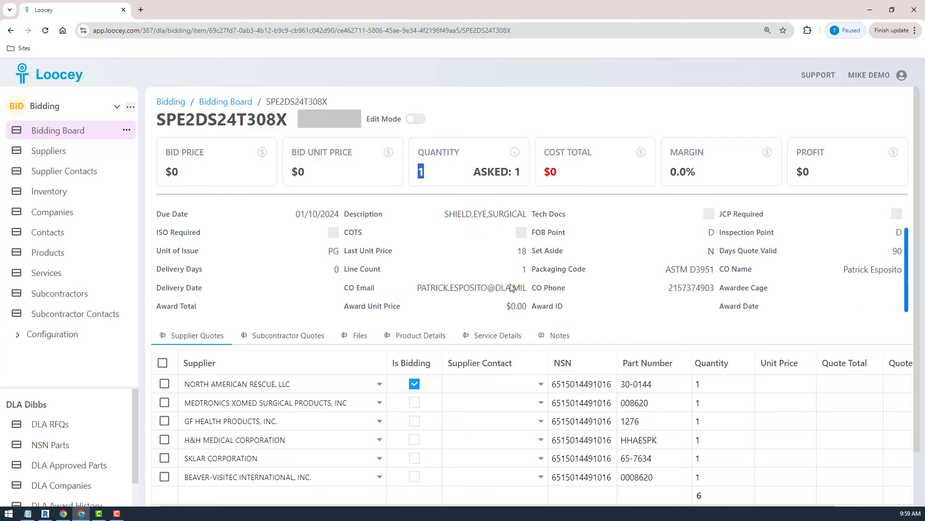
scroll(512, 288, up, 1)
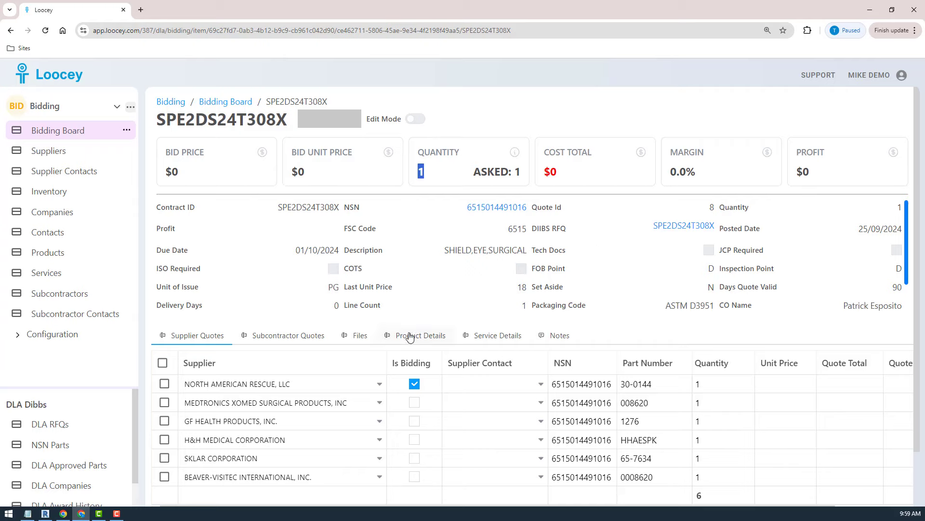
click(423, 173)
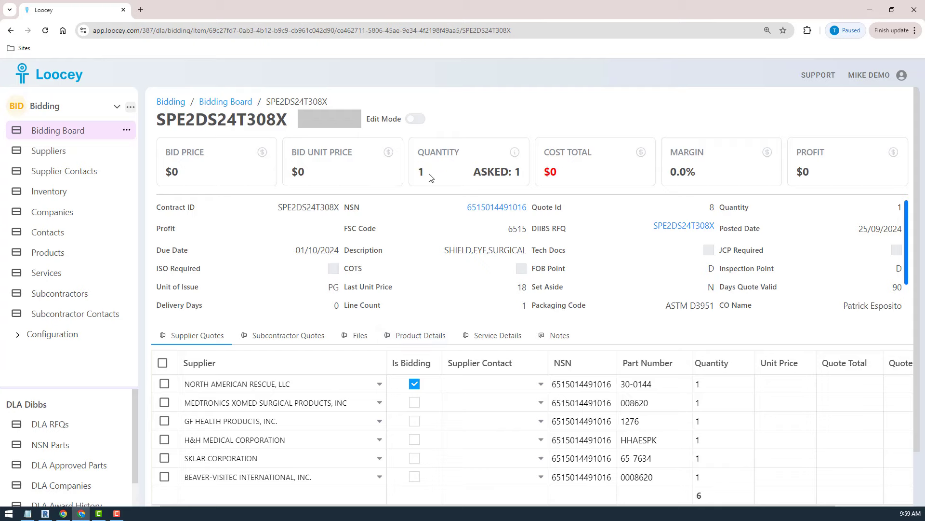
click(415, 342)
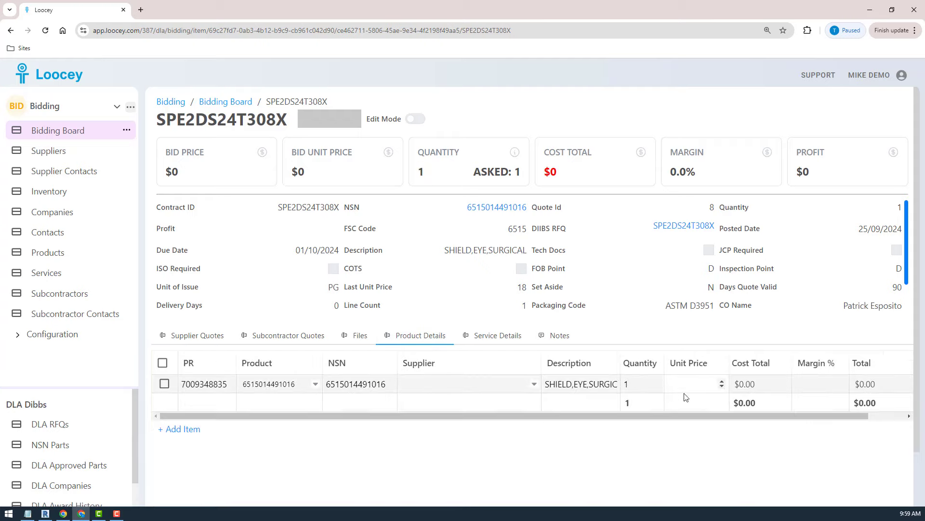
Temporarily set the product line's quantity to 2 to compare it with the quantity asked, and restore it to 1.
click(629, 390)
click(631, 385)
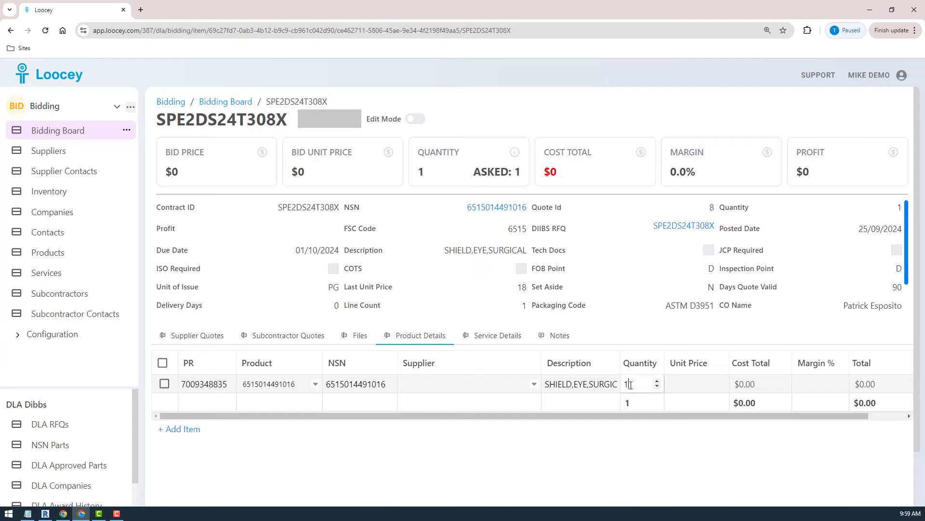
key(Return)
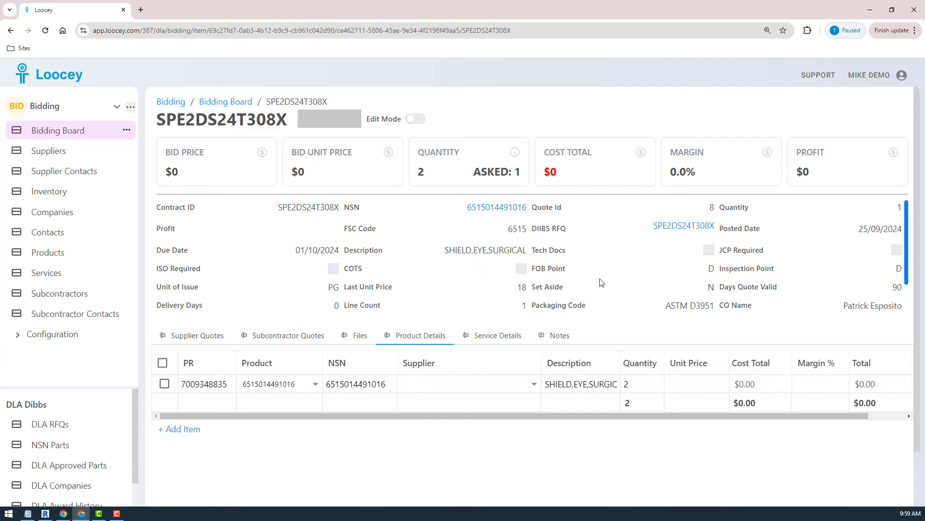
click(694, 379)
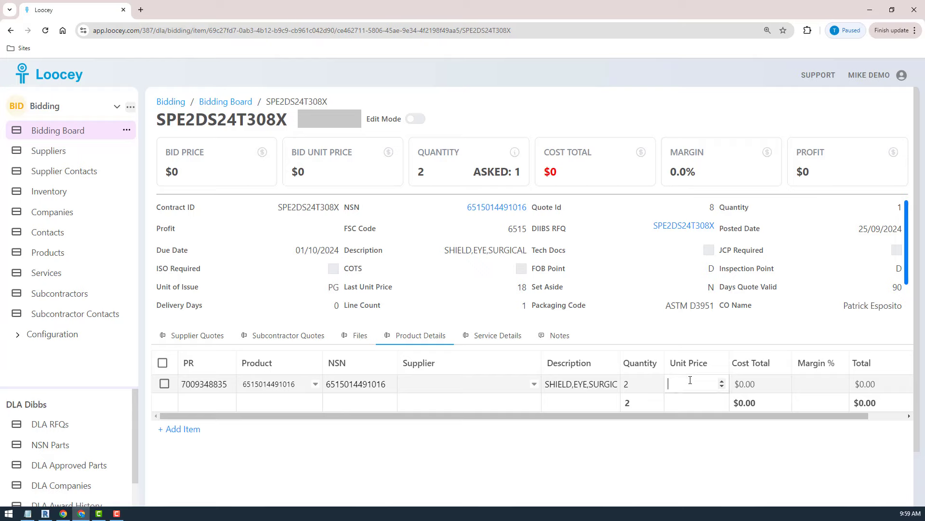
double_click(421, 172)
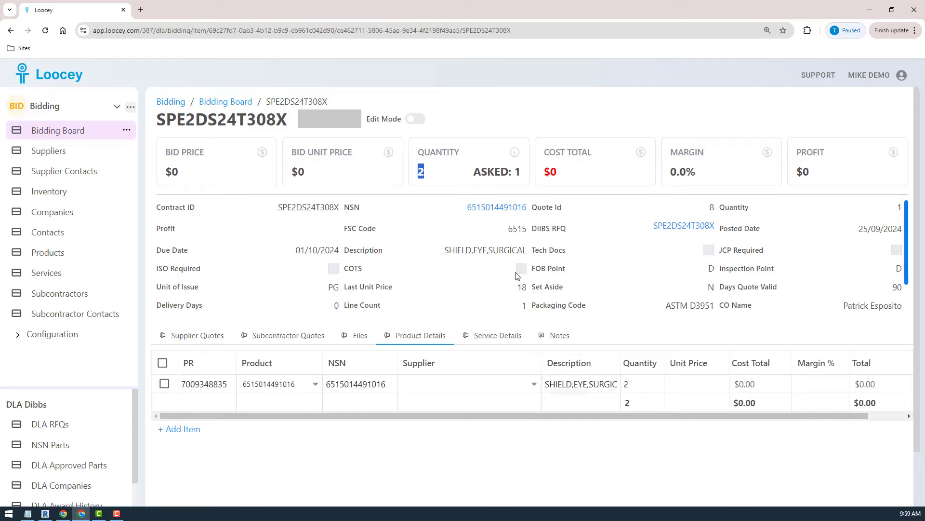
mouse_move(519, 176)
click(633, 388)
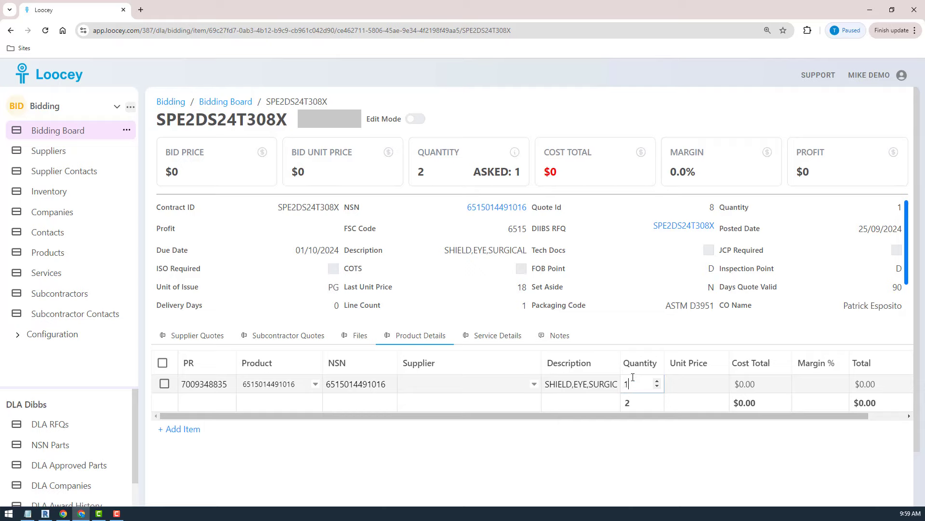
key(Return)
Set the product line's unit price to 500 and its margin to 30 percent.
click(676, 383)
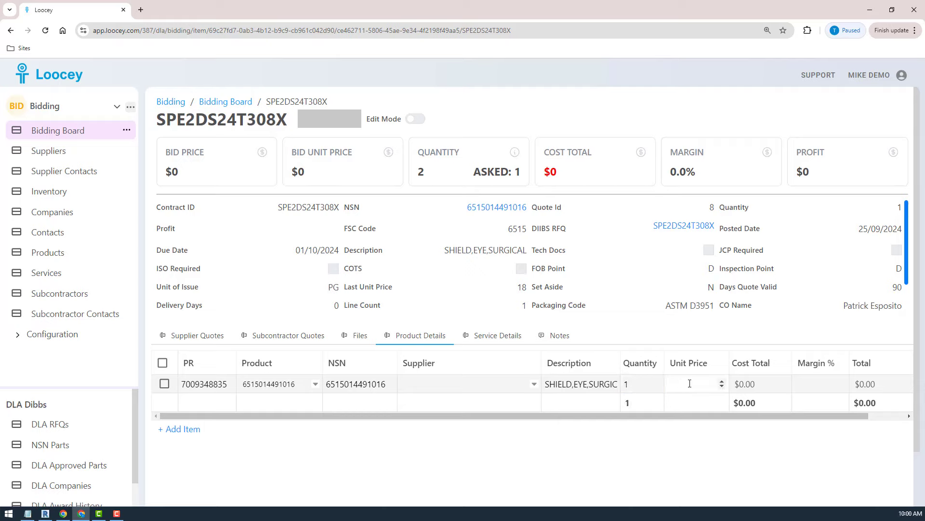
click(690, 383)
text(500)
key(Return)
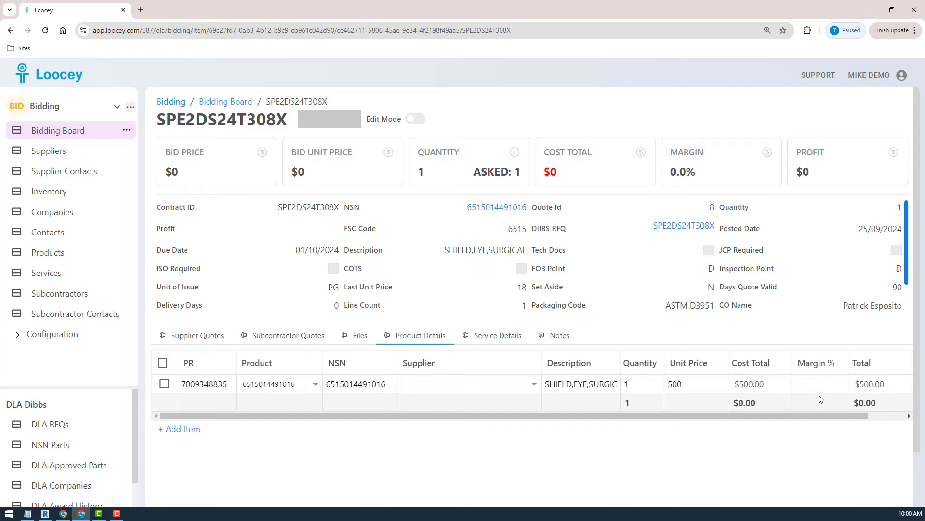
click(813, 391)
text(30)
key(Return)
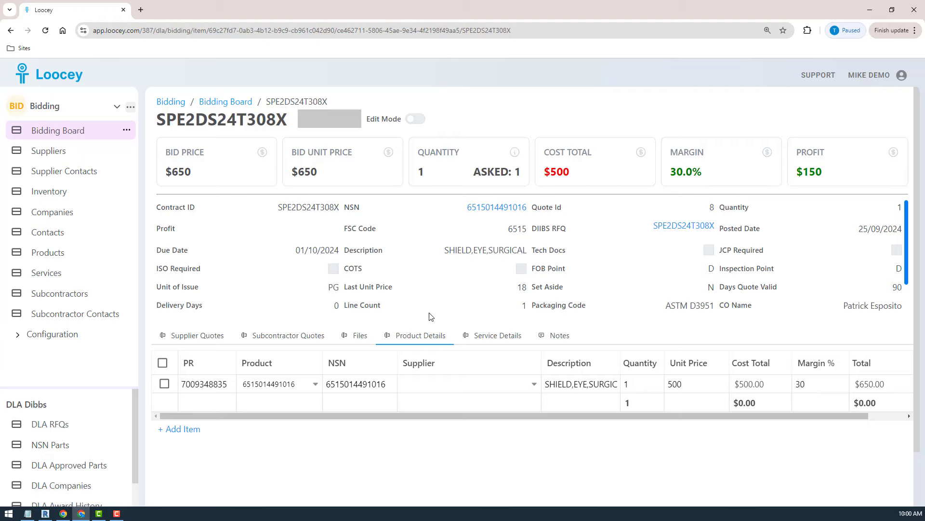
scroll(430, 316, down, 1)
scroll(430, 316, up, 1)
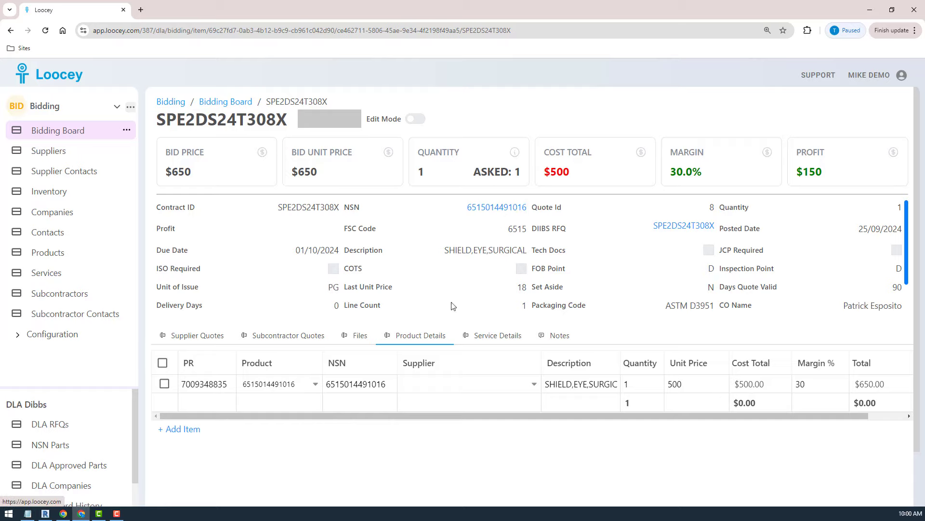
click(488, 208)
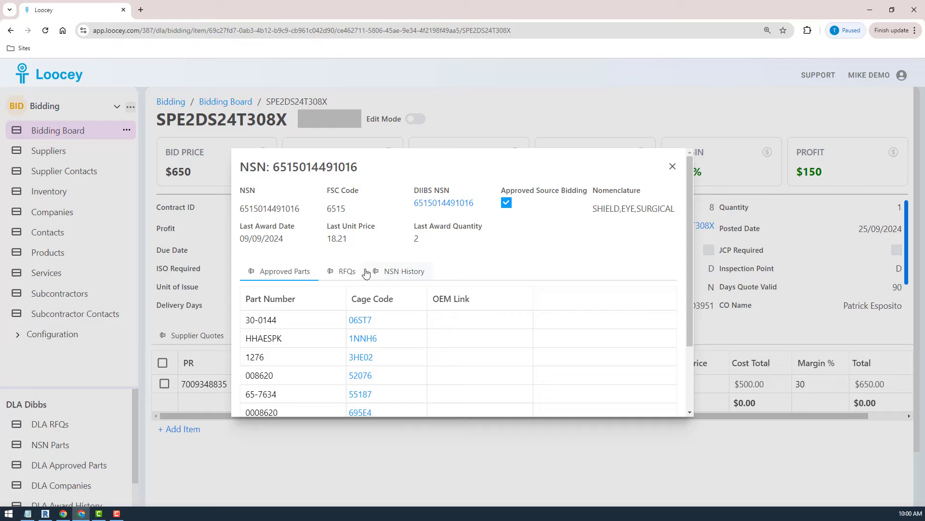
click(363, 341)
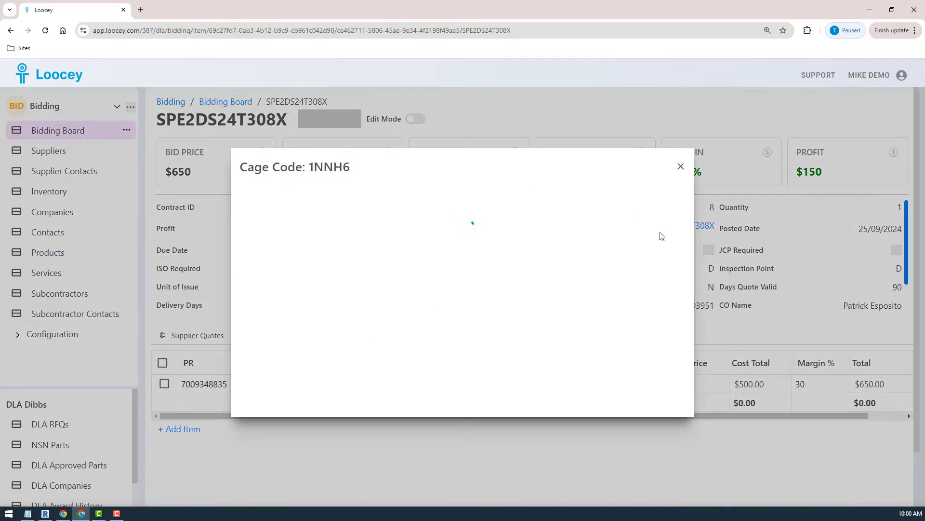
click(680, 169)
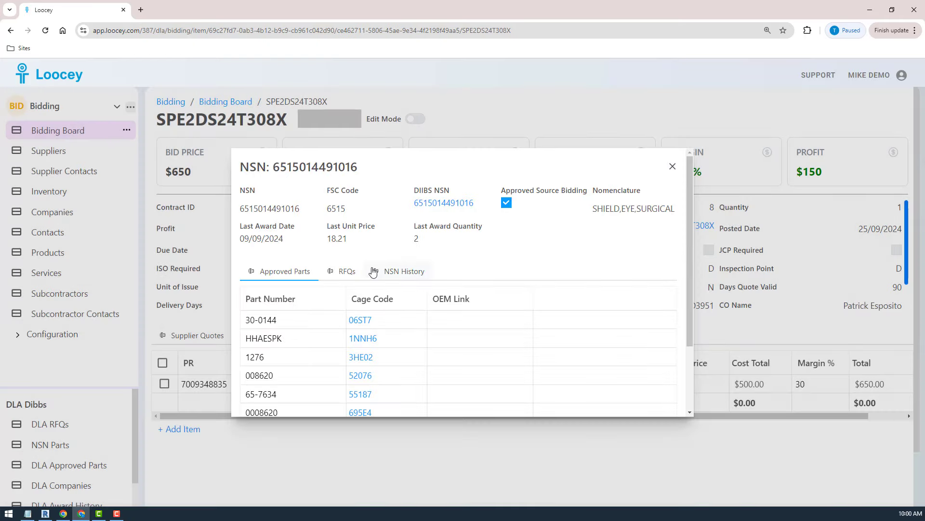
Review the approved part numbers and cage codes listed for the NSN.
click(396, 274)
click(281, 273)
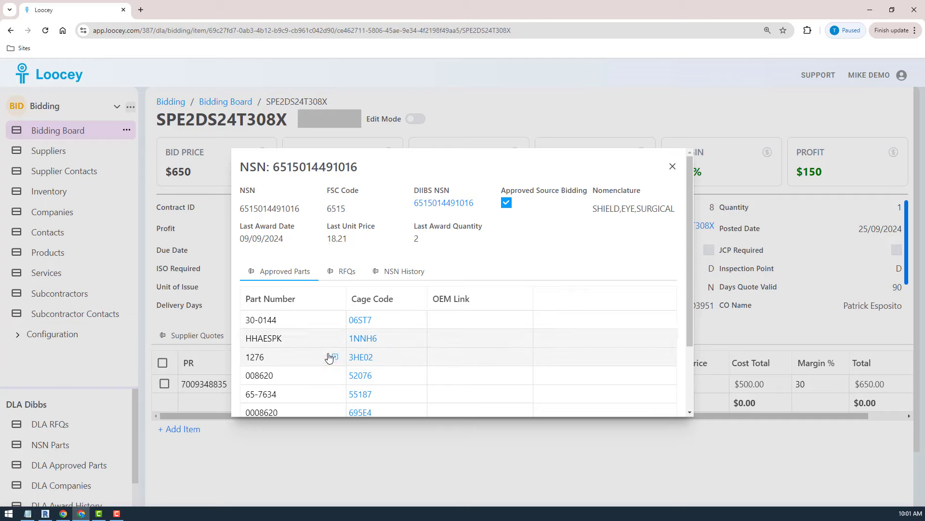
scroll(518, 333, down, 2)
scroll(519, 333, up, 2)
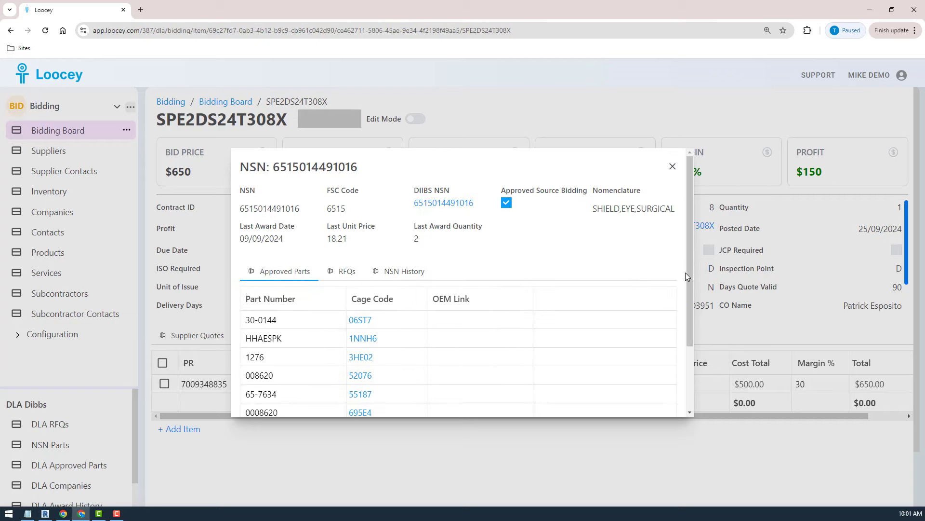
drag(685, 273, 684, 301)
click(611, 270)
drag(690, 313, 693, 346)
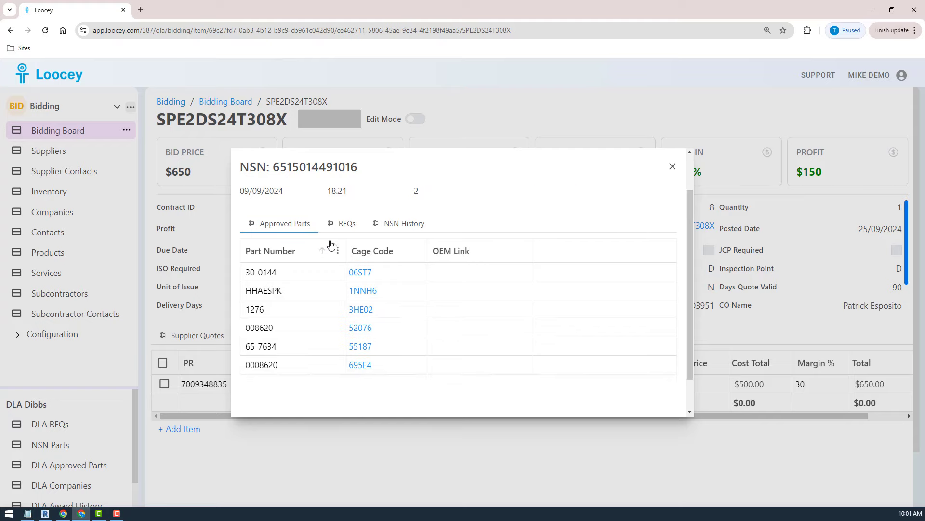
Examine the NSN's award history for cage code 06ST7 and compare it with the approved parts.
click(405, 227)
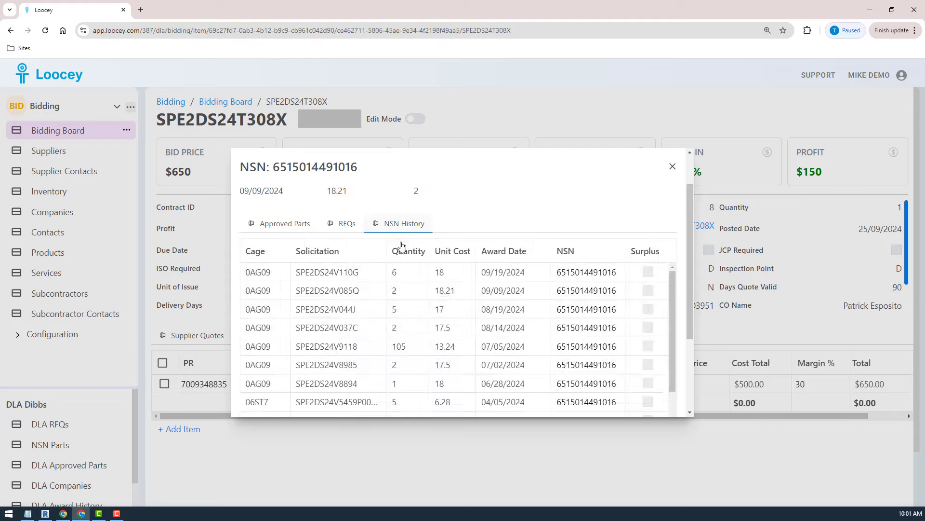
scroll(269, 338, down, 5)
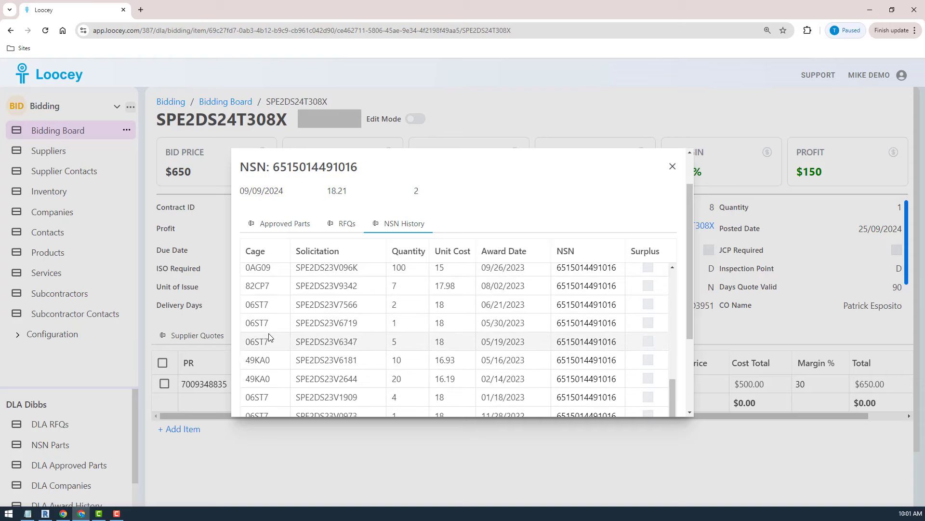
drag(275, 323, 244, 322)
click(282, 223)
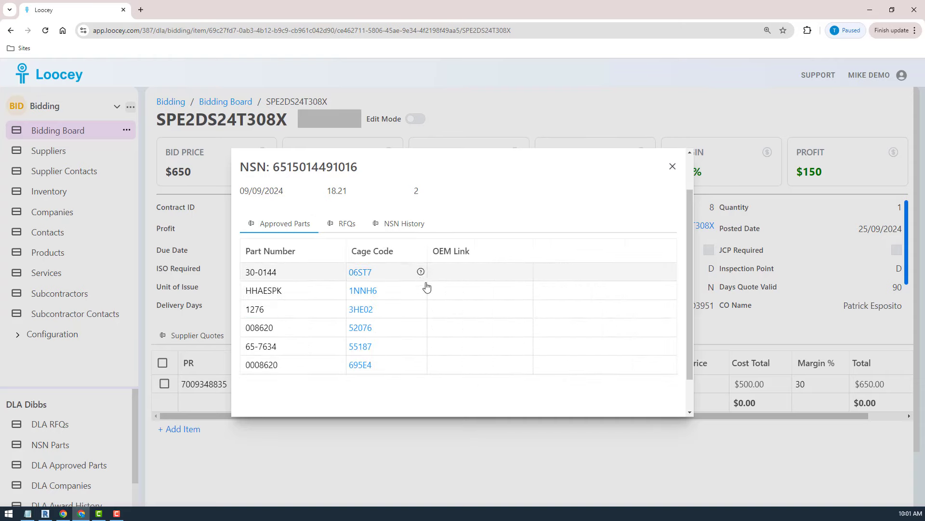
Recheck the NSN's details and approved parts, close them, and view the bid's supplier quotes.
scroll(426, 287, up, 1)
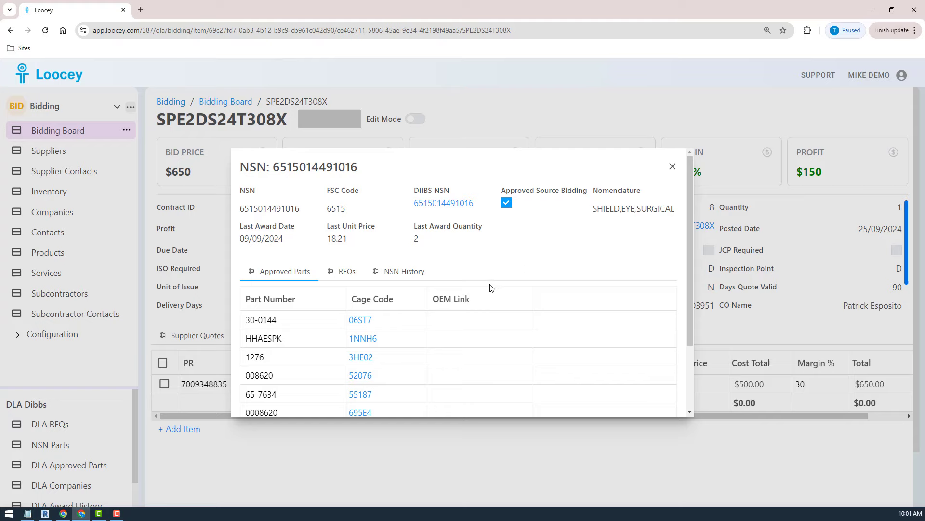
scroll(312, 374, down, 2)
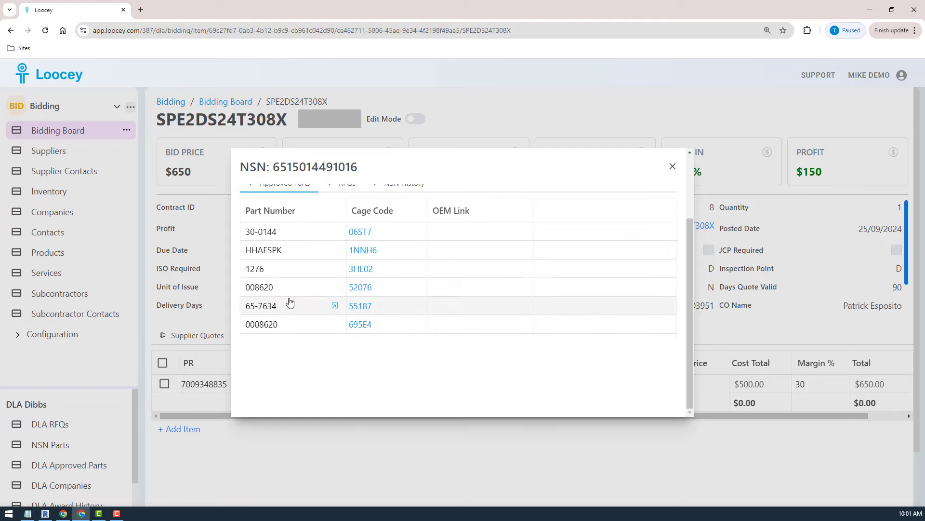
scroll(289, 301, up, 2)
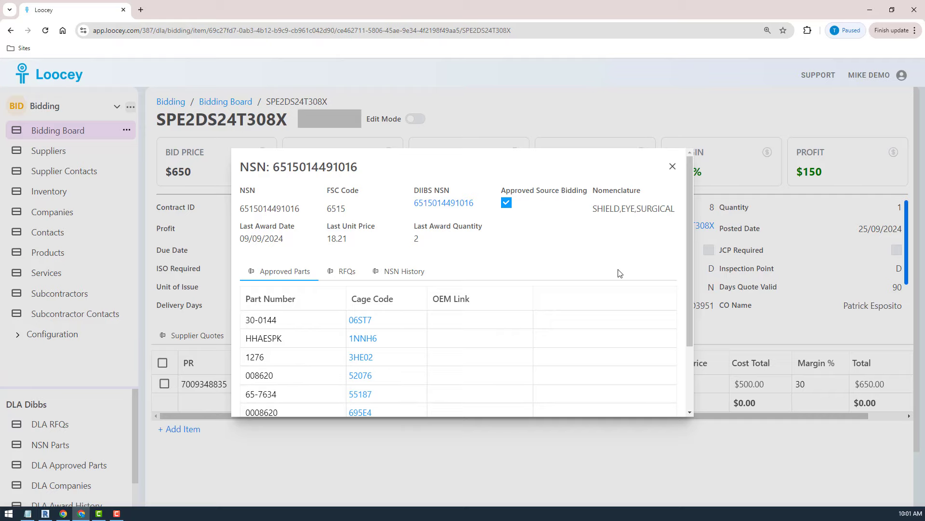
click(673, 166)
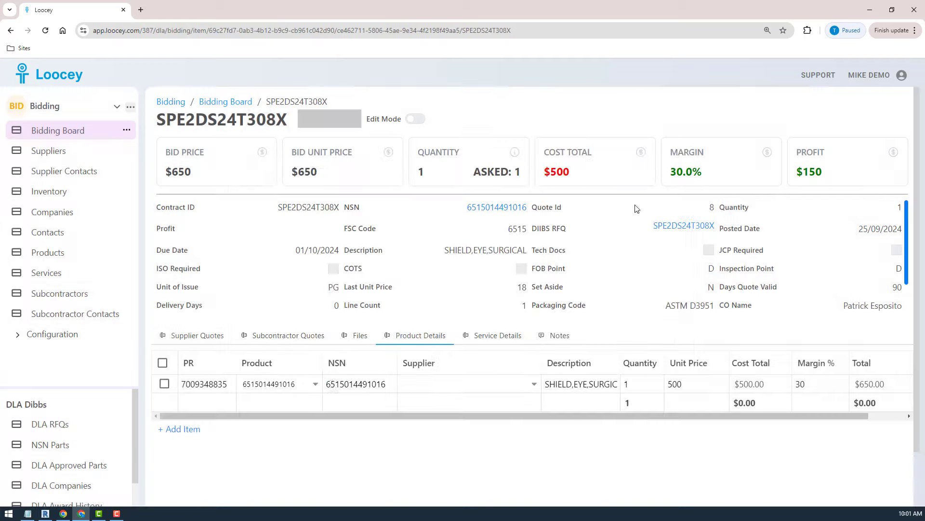
click(182, 334)
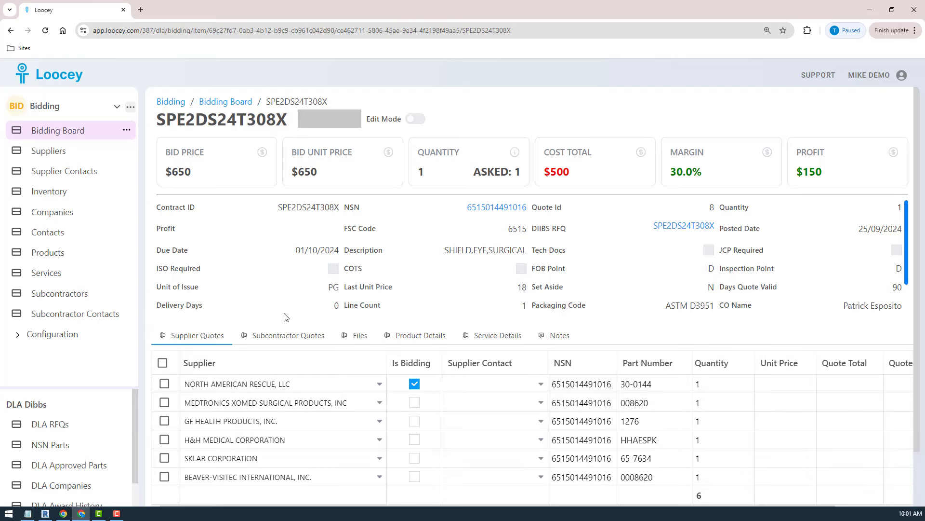
scroll(284, 317, down, 2)
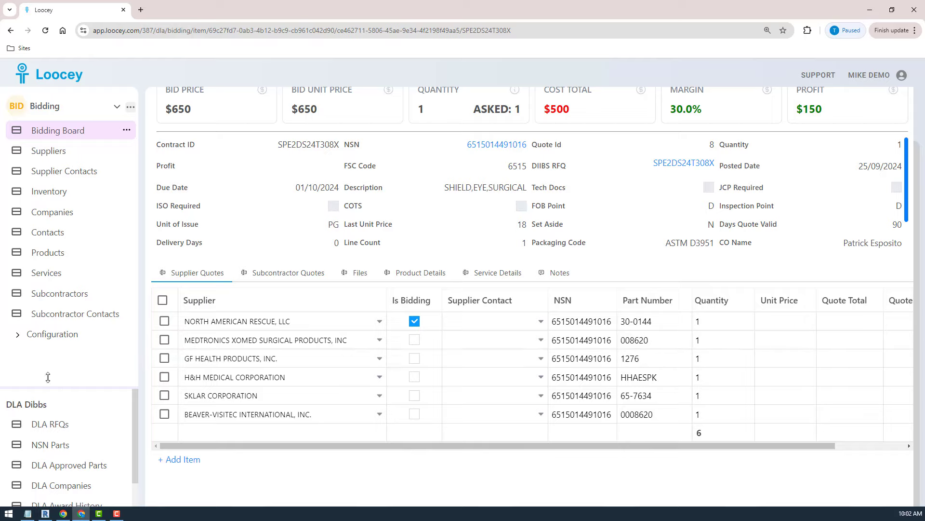
Open the Supplier Quotes list under Configuration in its Supplier Quotes view and check which columns are shown.
click(16, 337)
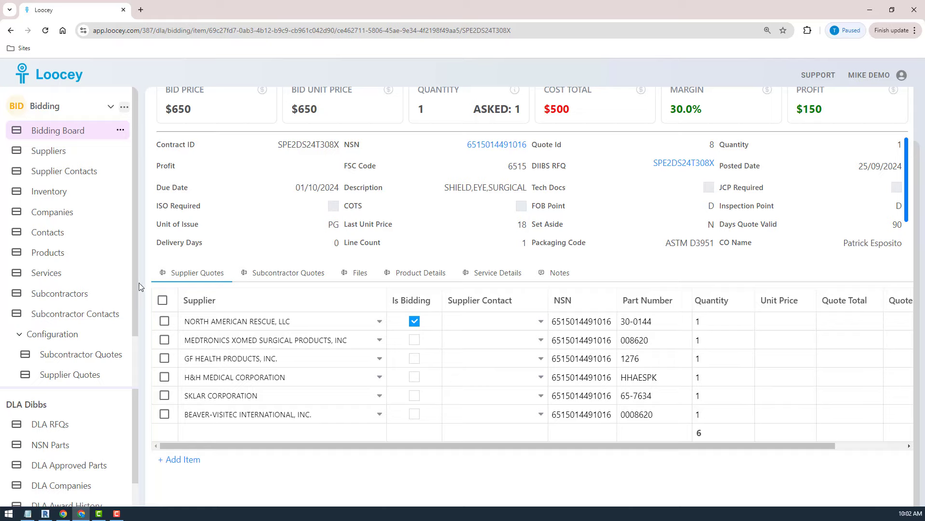
scroll(94, 338, down, 1)
click(71, 315)
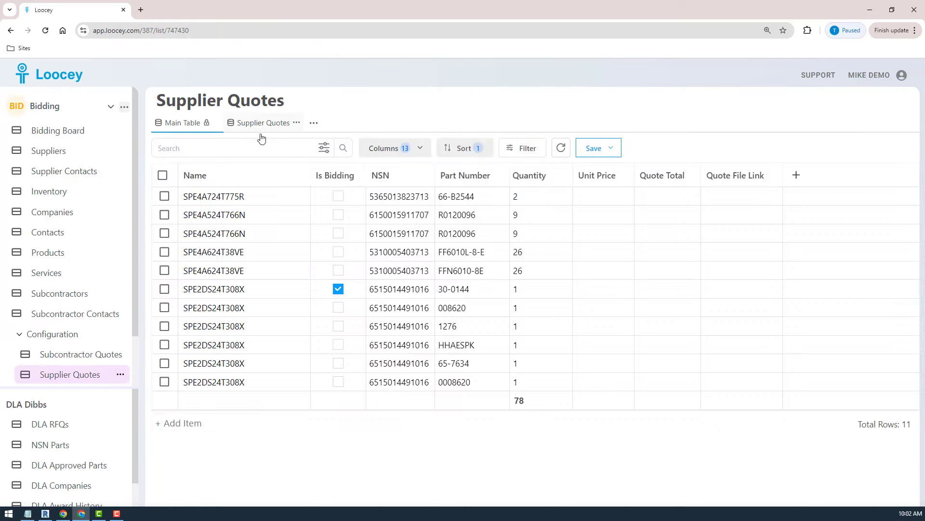
click(270, 122)
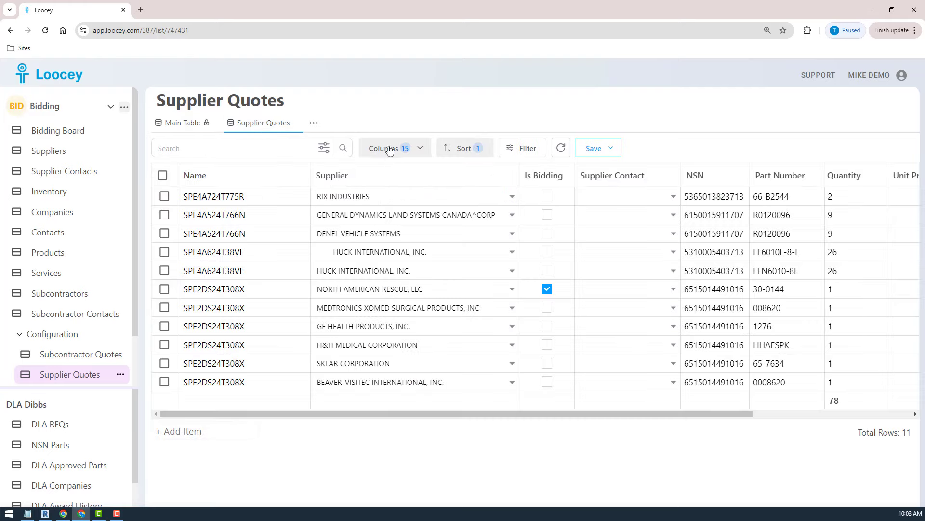
click(389, 150)
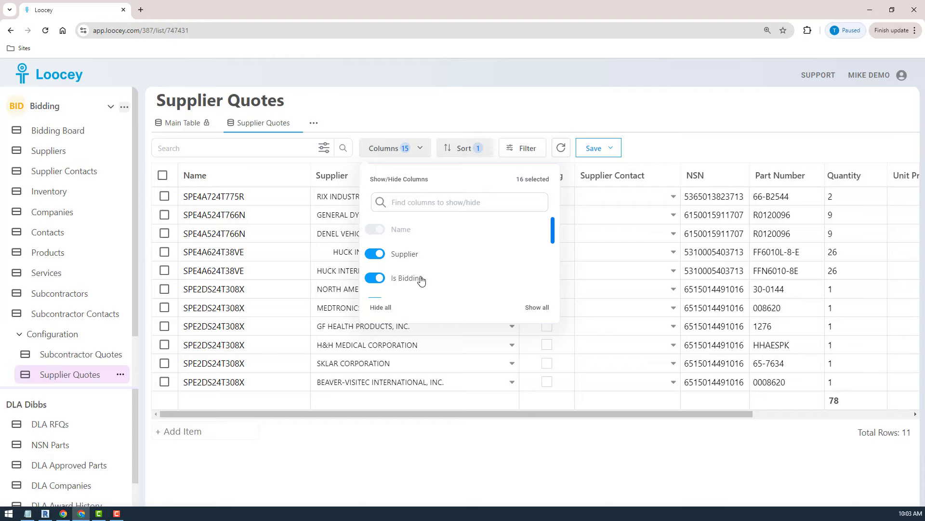
click(461, 505)
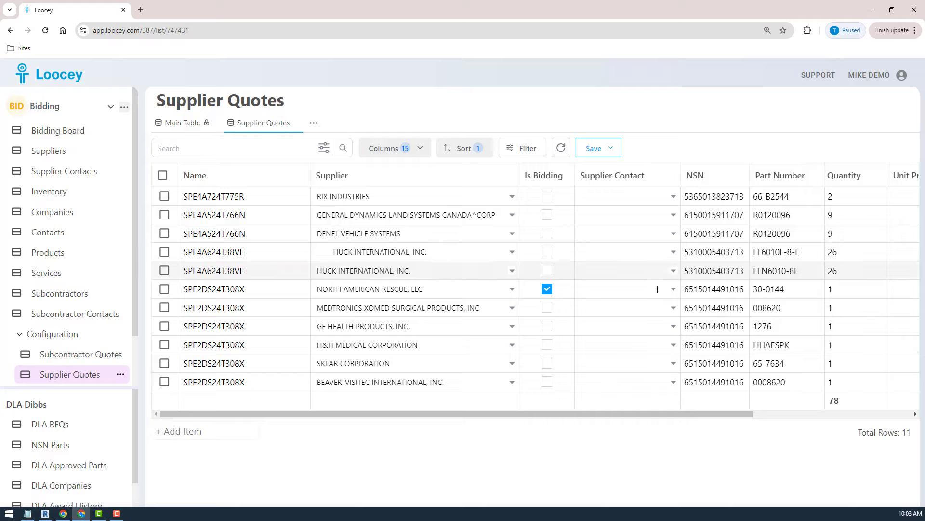
Return to the Bidding Board and reopen the bid SPE2DS24T308X.
click(54, 136)
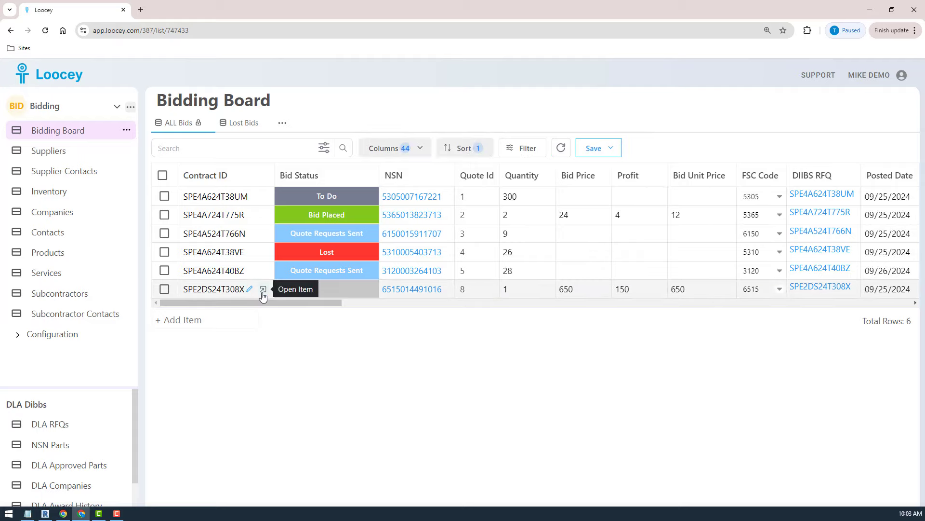
click(264, 289)
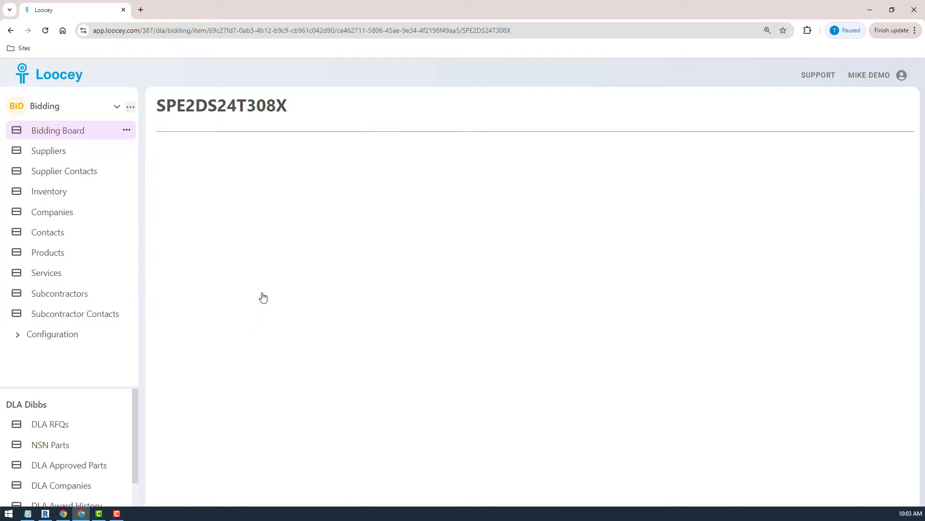
click(49, 131)
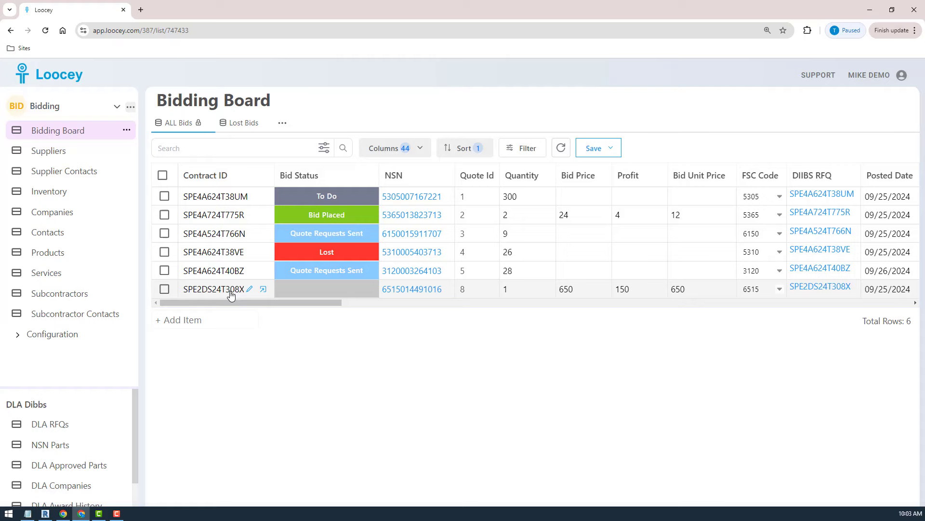
click(263, 289)
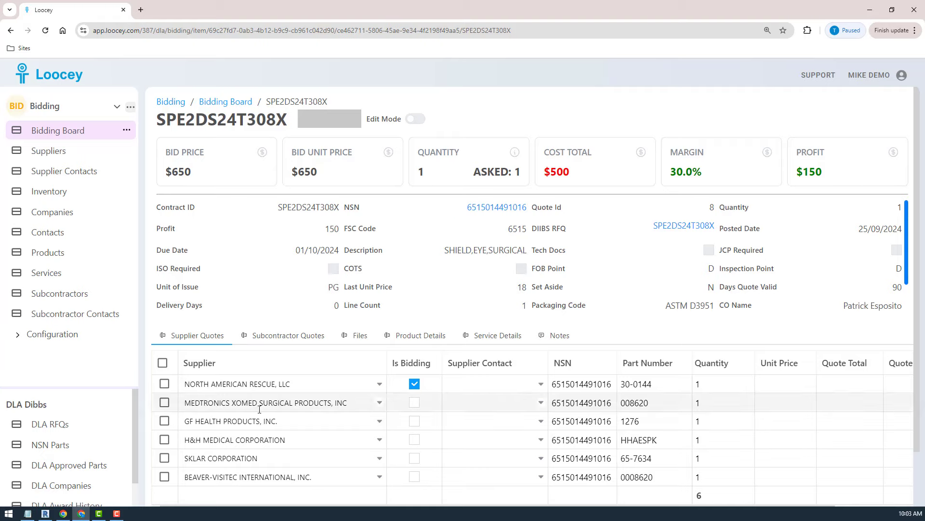
Select all of the bid's supplier quotes and open the Bulk Email Sender for them.
scroll(282, 425, down, 2)
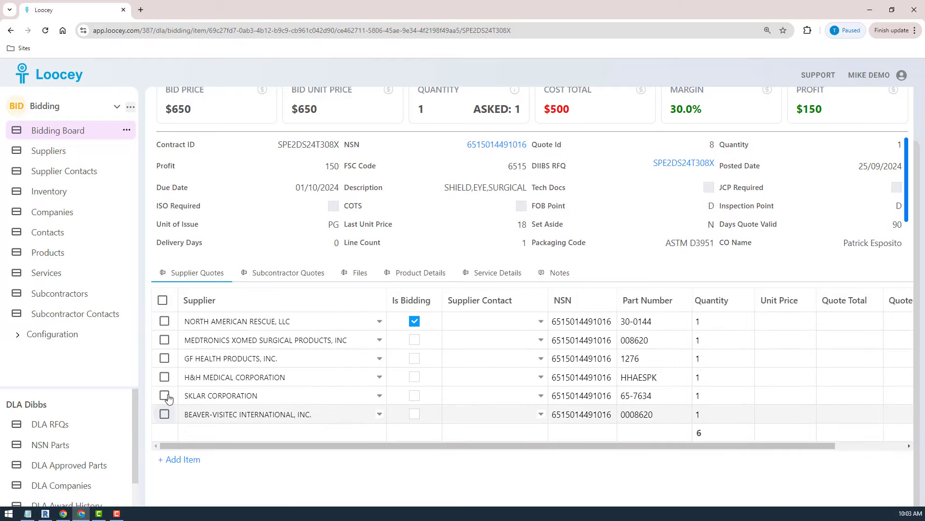
click(164, 300)
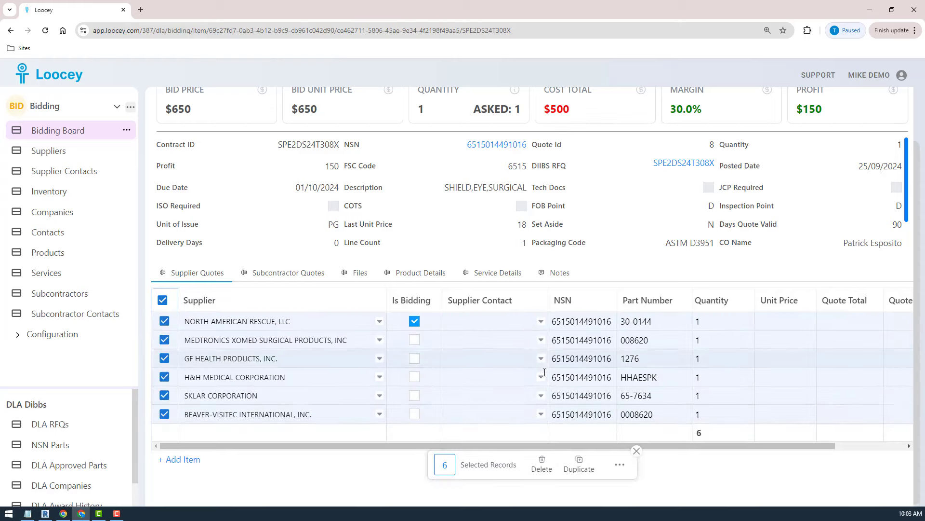
click(621, 464)
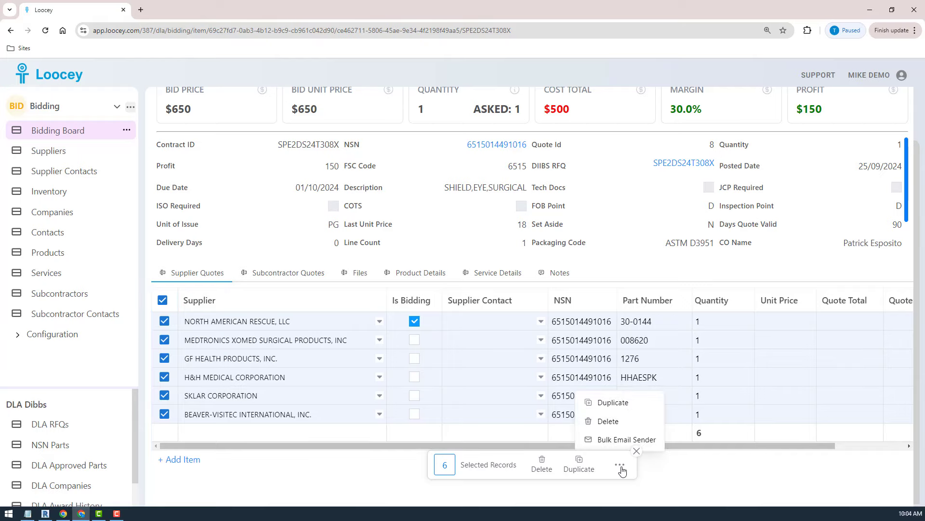
click(612, 440)
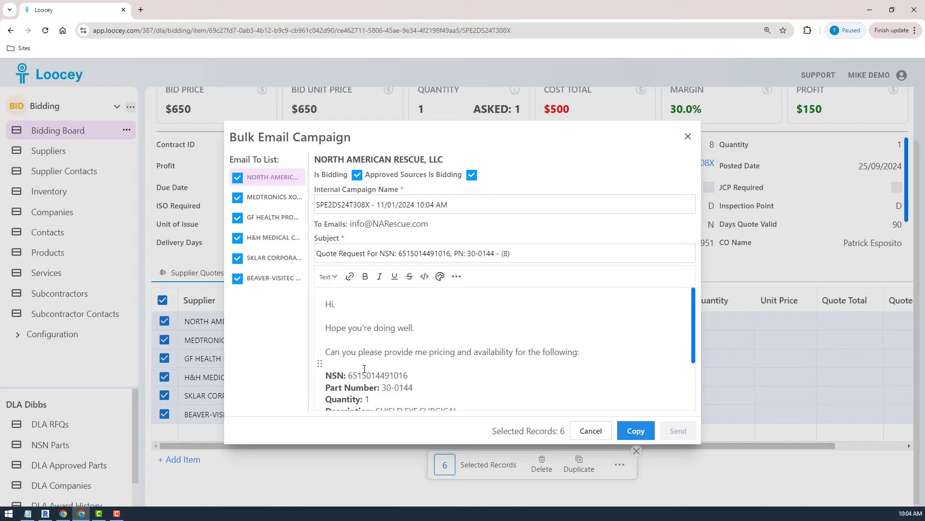
Review the full body of the quote request email prepared for North American Rescue, including its NSN, part and manufacturer details.
scroll(553, 360, down, 3)
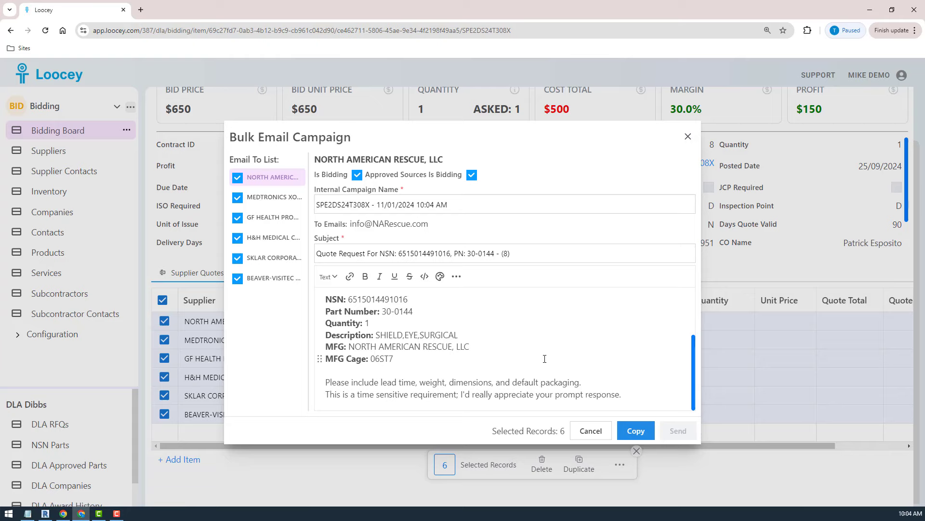
scroll(545, 359, up, 3)
scroll(545, 358, down, 3)
scroll(544, 359, up, 3)
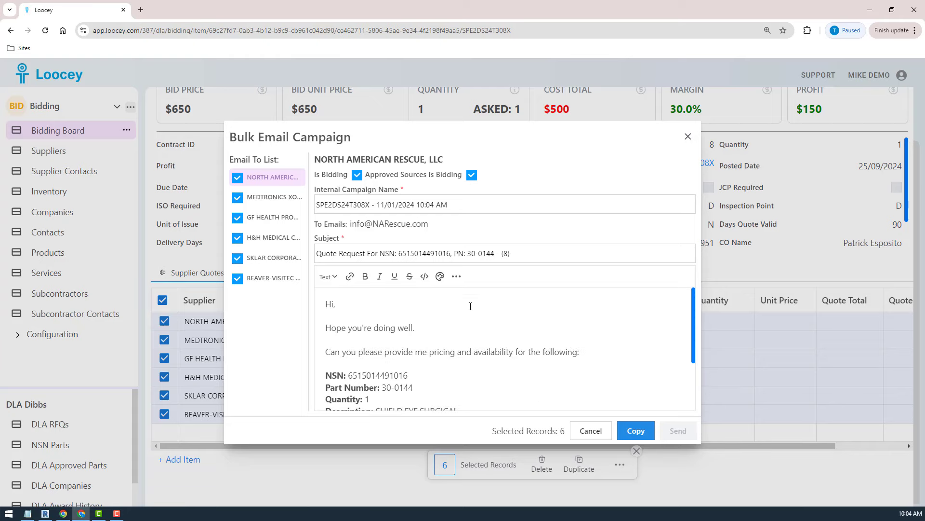
scroll(547, 364, down, 3)
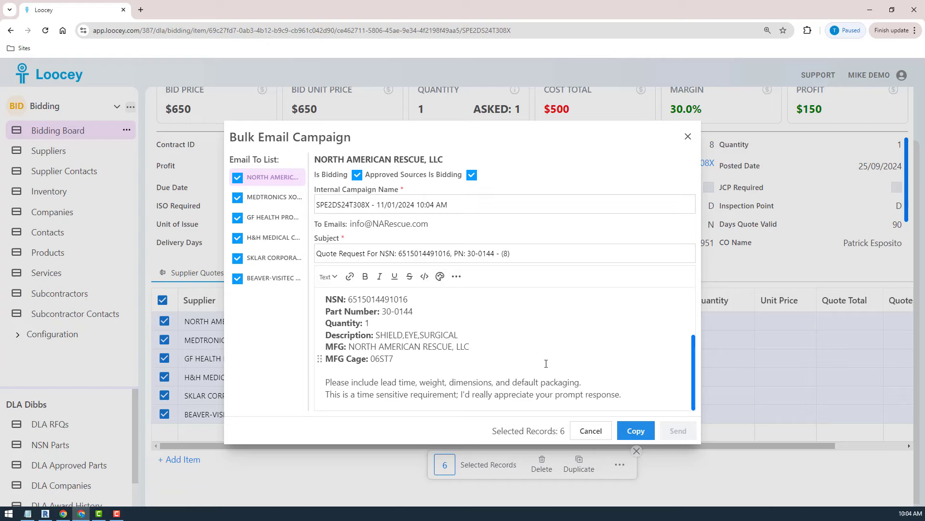
scroll(546, 363, up, 3)
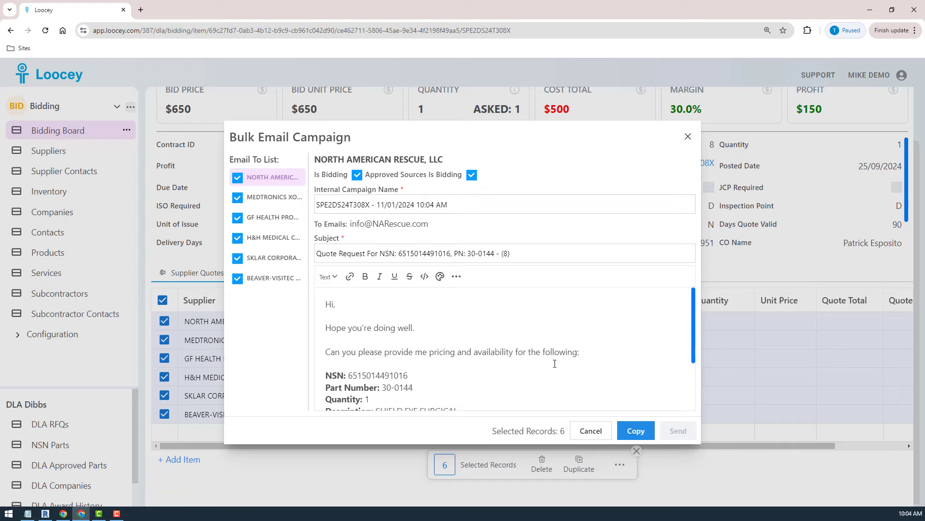
scroll(555, 363, down, 3)
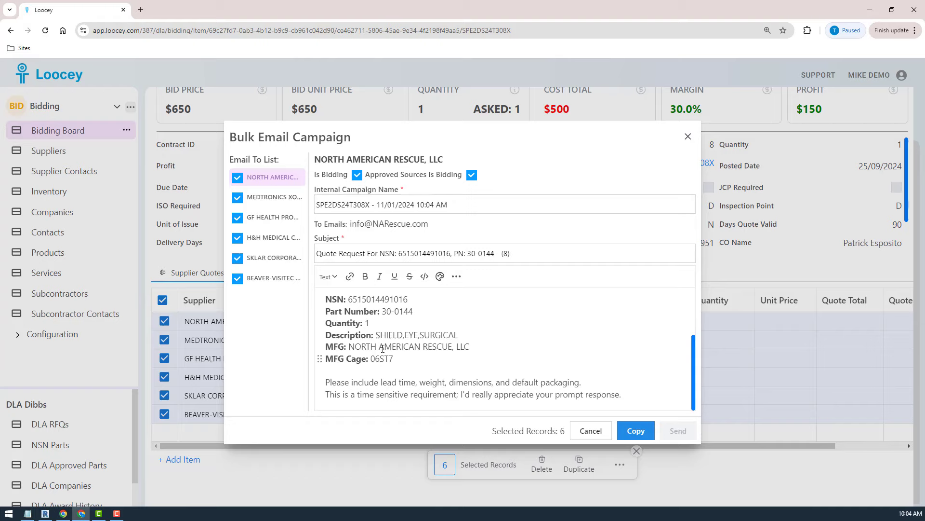
scroll(462, 371, up, 3)
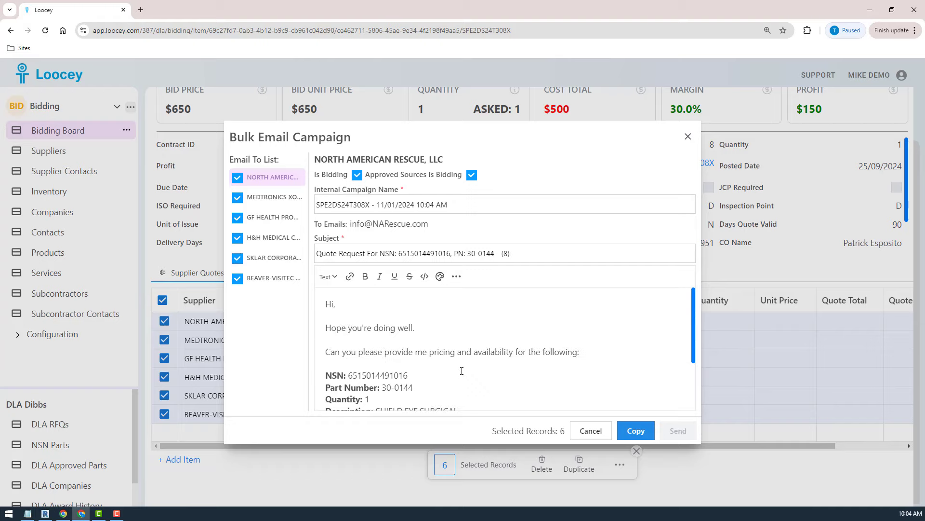
scroll(462, 371, down, 3)
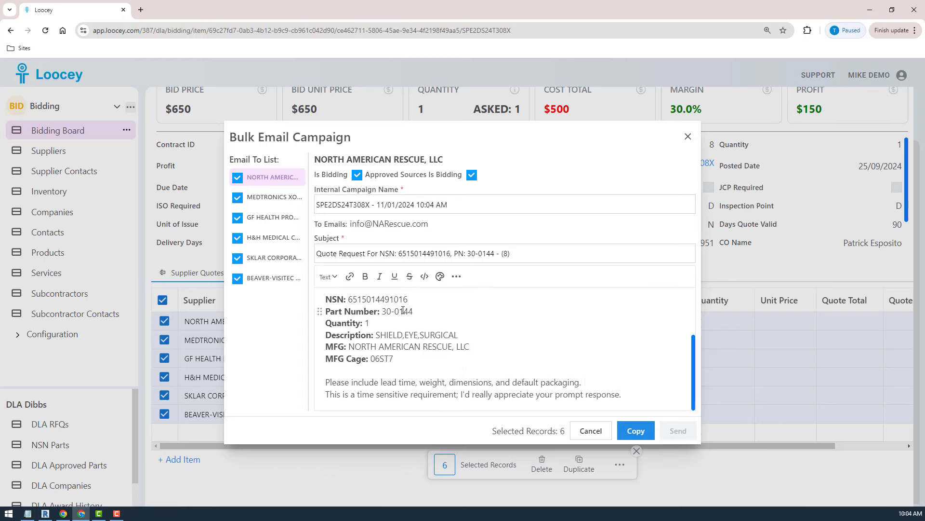
scroll(462, 371, up, 3)
Preview the quote request emails for Medtronics Xomed and GF Health Products, and return to the one for North American Rescue.
click(251, 207)
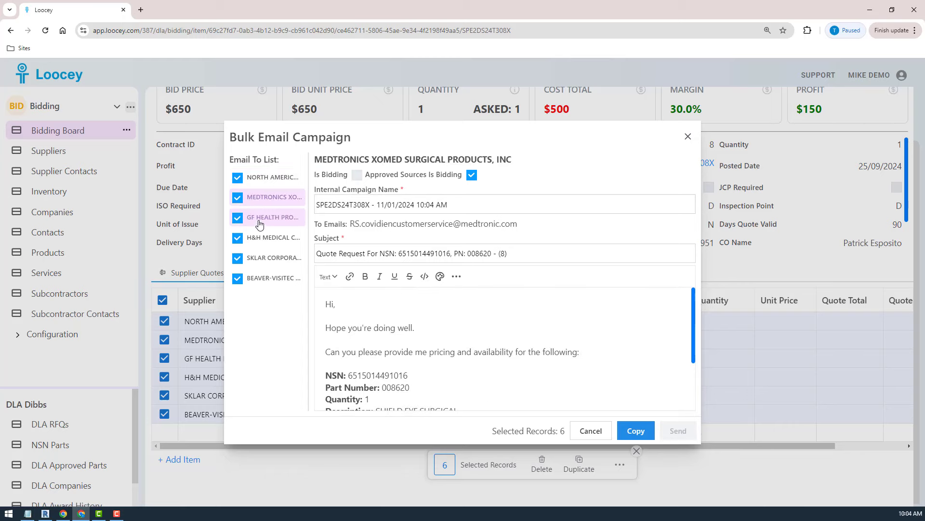
click(258, 219)
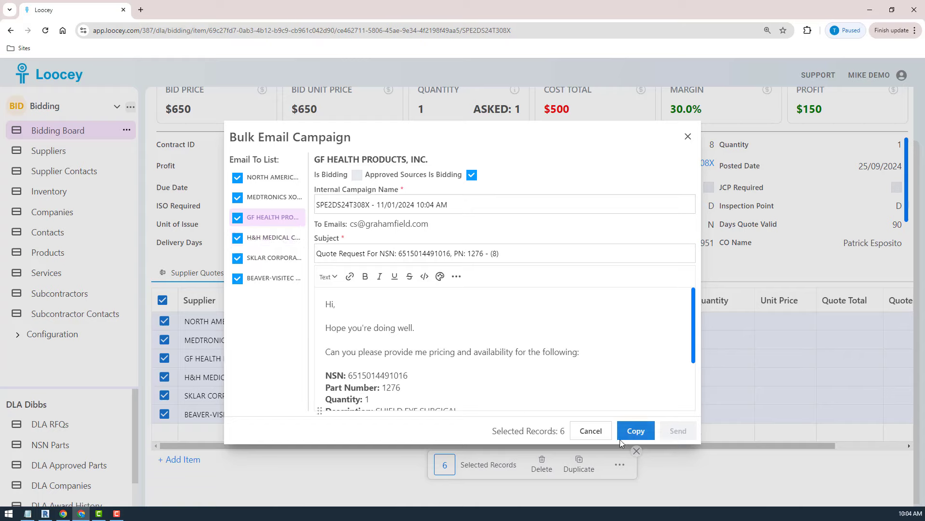
click(272, 179)
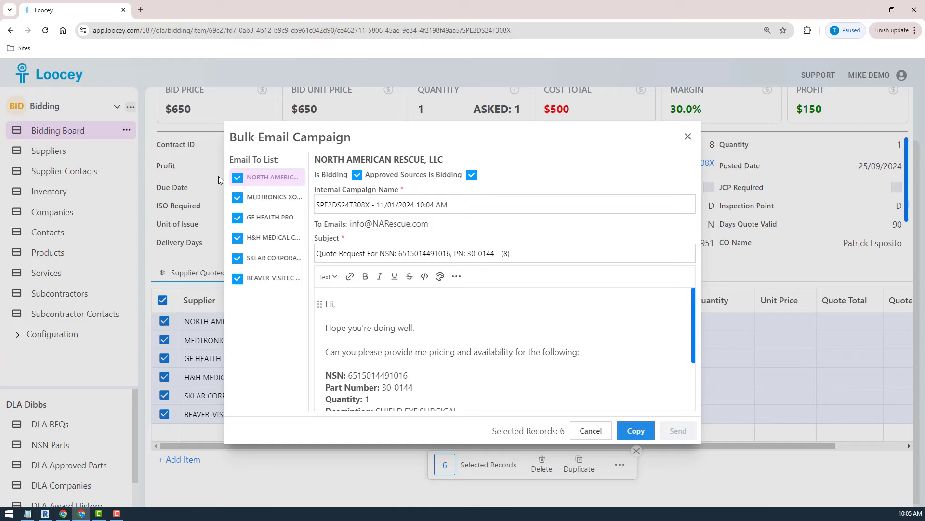
Exclude and re-include North American Rescue as a recipient, and compare its quote request email with the one for Medtronics Xomed.
click(238, 179)
click(237, 178)
click(262, 197)
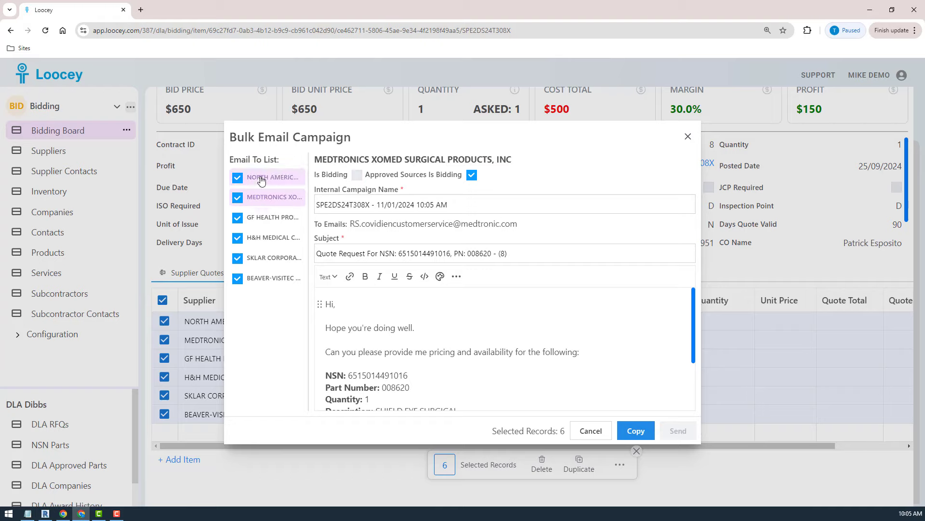
click(260, 179)
click(260, 197)
click(261, 185)
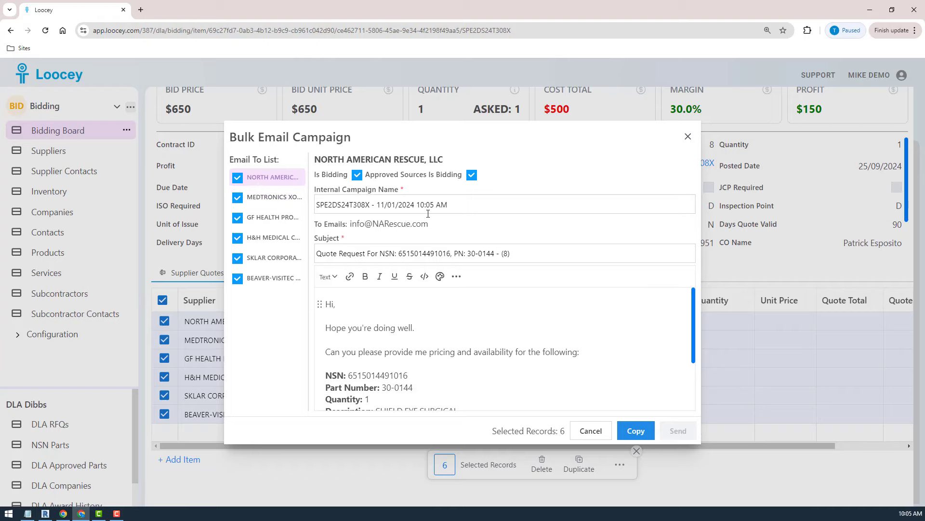
triple_click(315, 204)
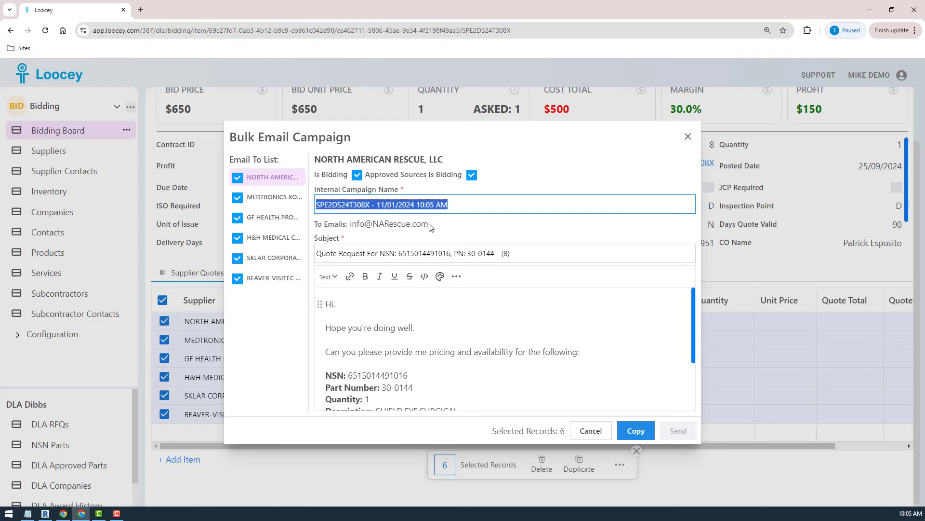
drag(431, 228, 349, 221)
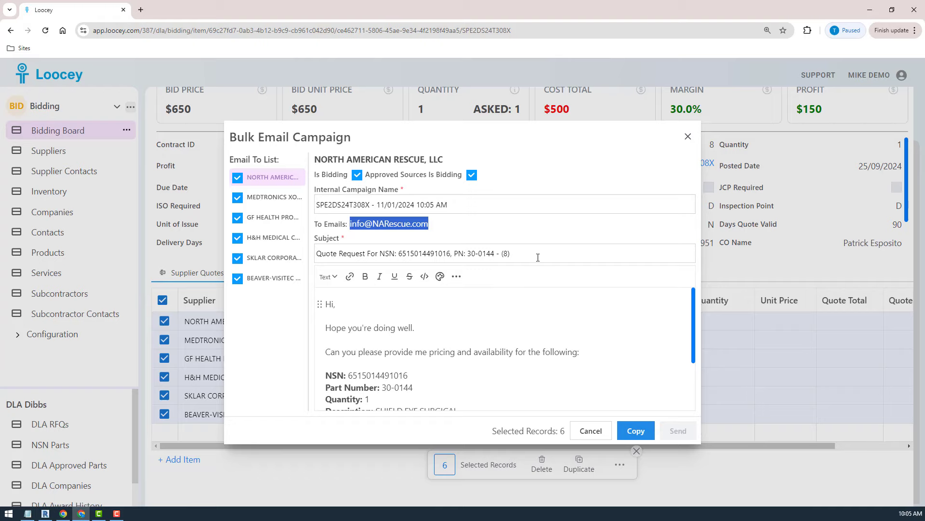
drag(537, 255, 295, 255)
click(340, 254)
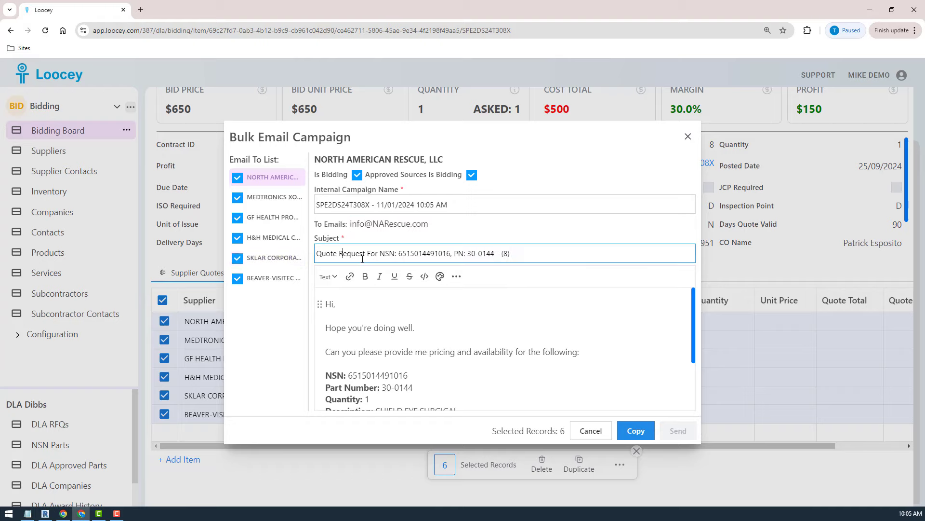
drag(380, 253, 455, 258)
click(269, 203)
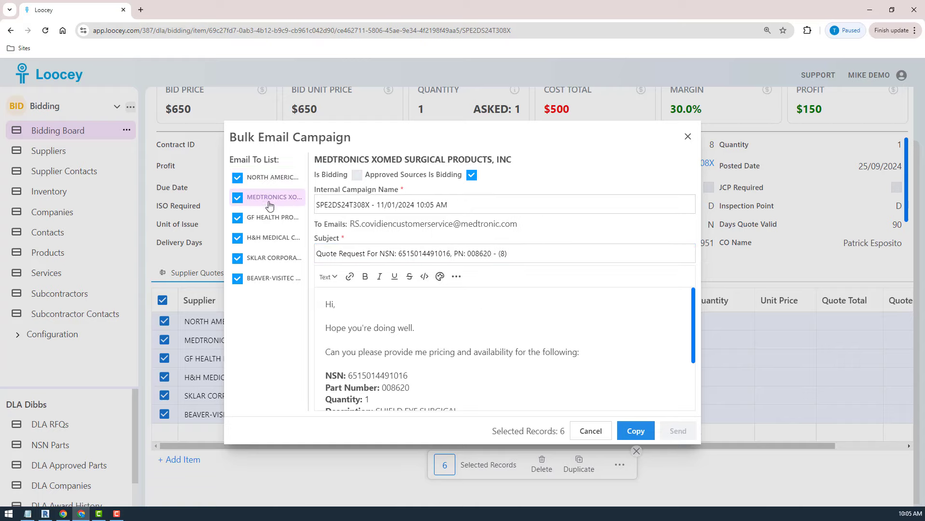
Preview the quote request emails for North American Rescue and Sklar Corporation, and return to the one for Medtronics Xomed.
click(263, 178)
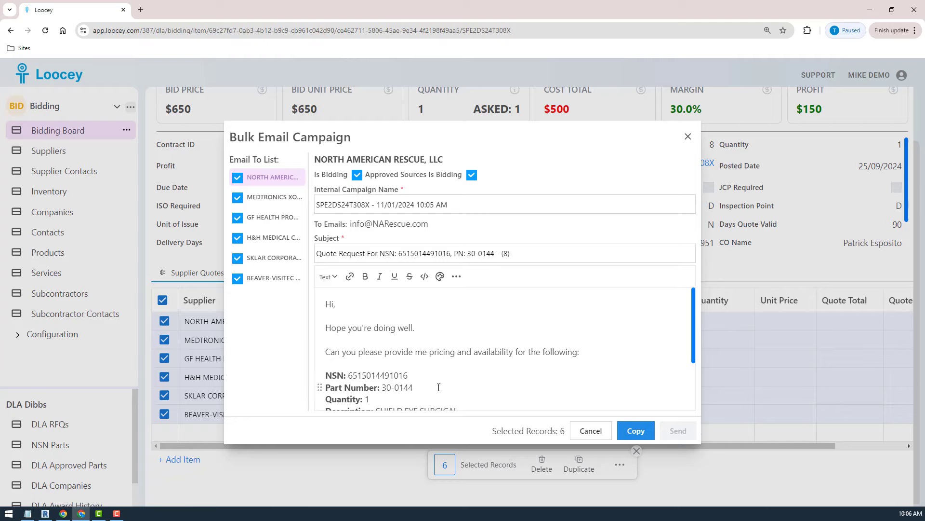
click(270, 258)
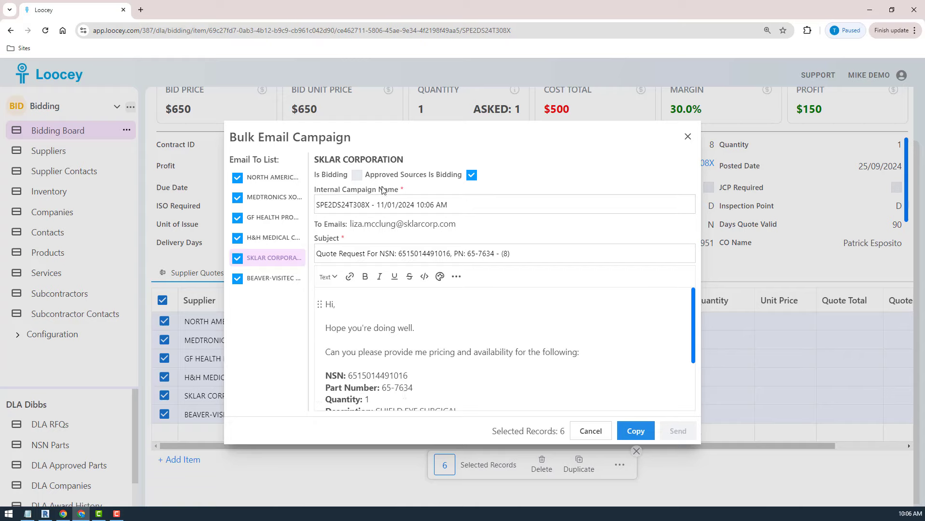
click(254, 200)
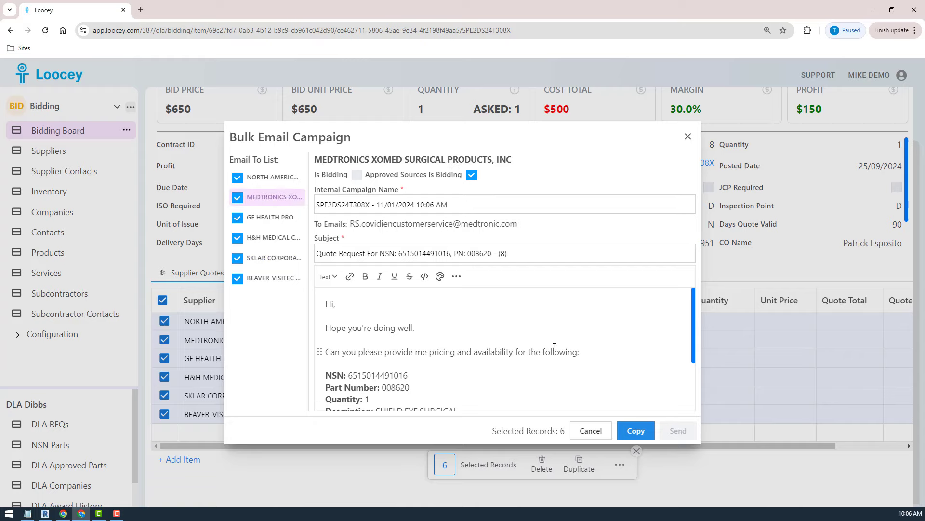
Examine the NSN, part number and remaining item details in the body of the Medtronics Xomed quote request email.
double_click(369, 375)
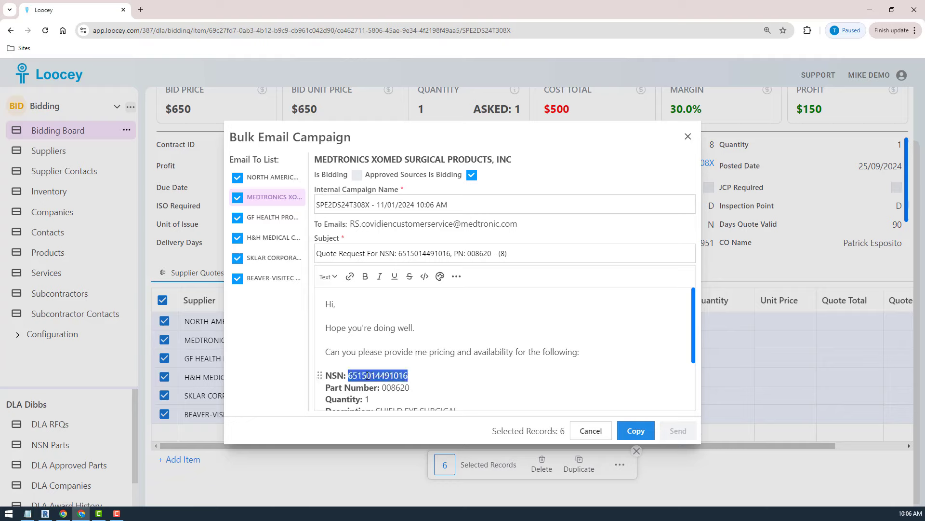
double_click(395, 387)
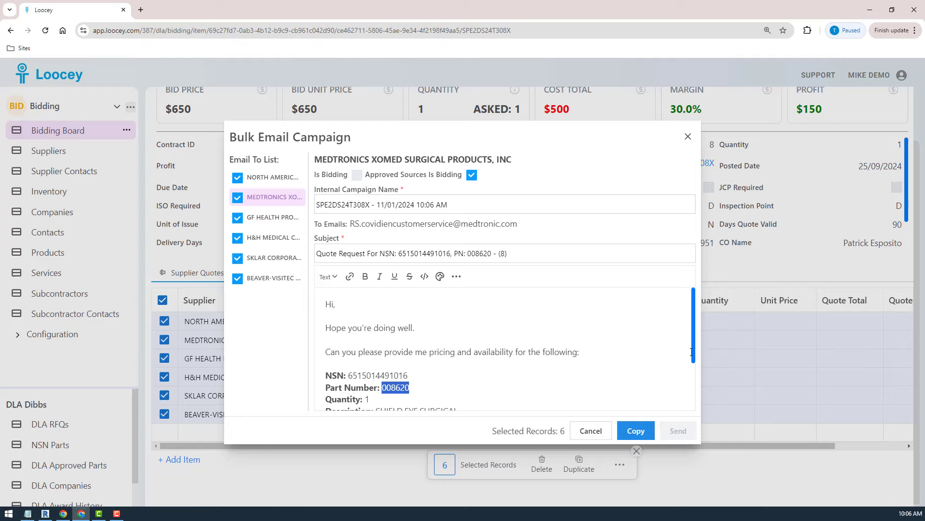
click(591, 322)
scroll(603, 318, down, 3)
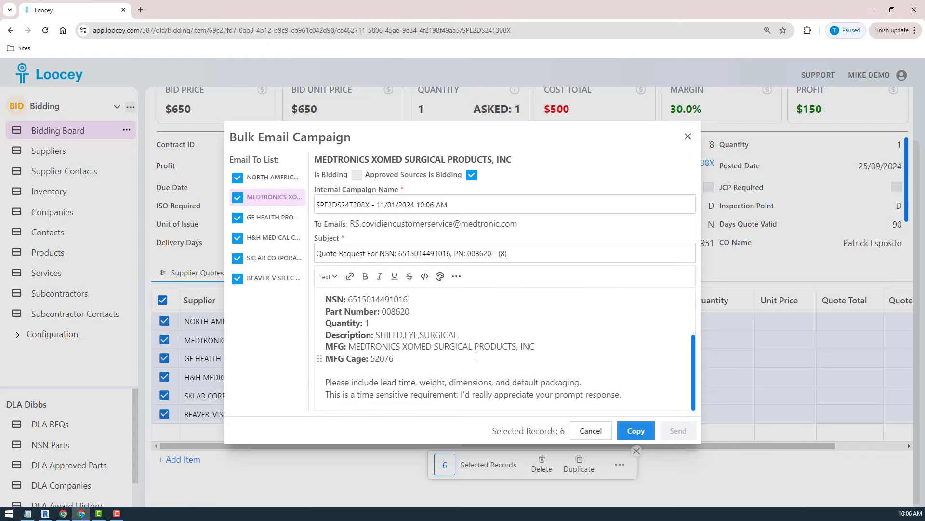
scroll(416, 369, up, 3)
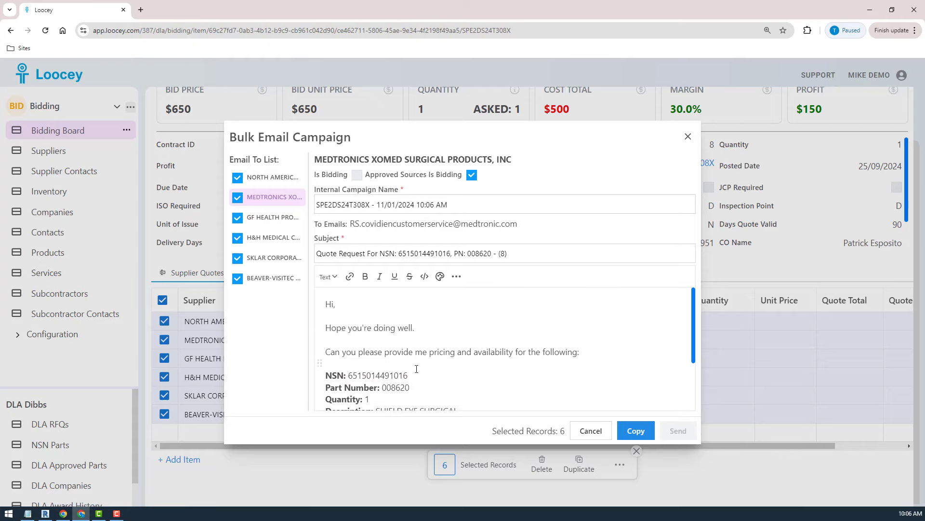
double_click(397, 389)
double_click(359, 377)
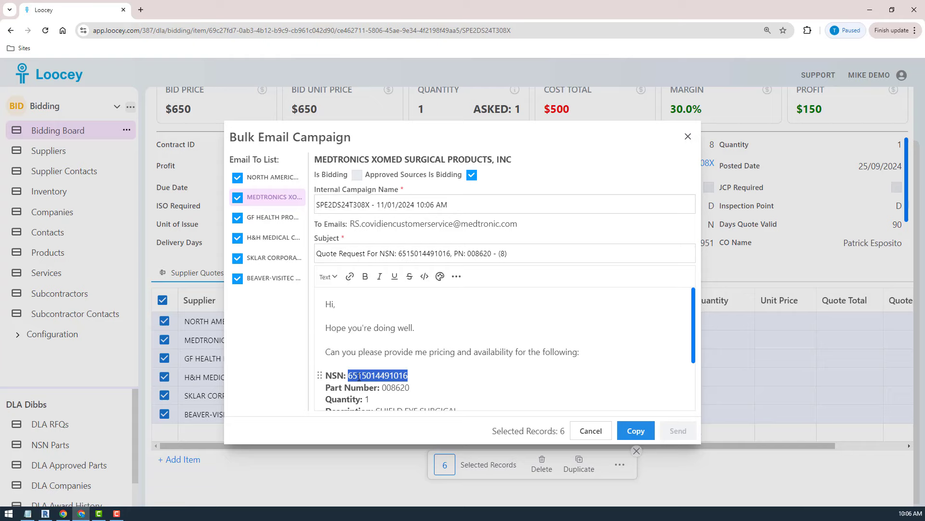
scroll(398, 355, down, 3)
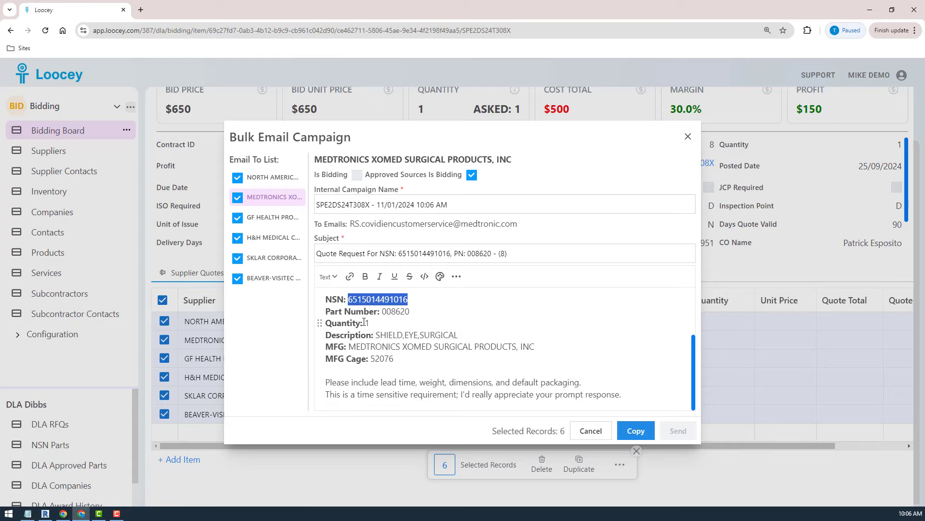
click(398, 324)
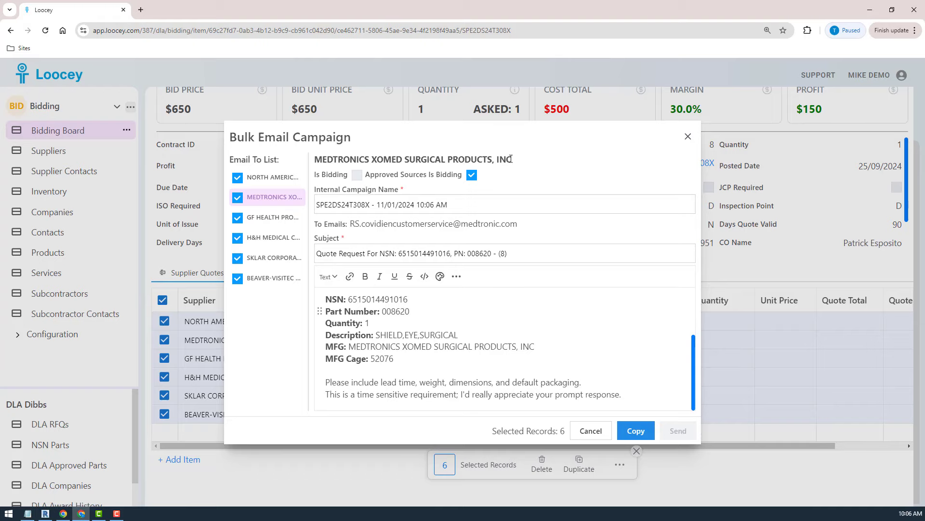
Compare the supplier name heading of the Medtronics Xomed email with the MFG and MFG Cage lines in its body.
drag(511, 159, 315, 159)
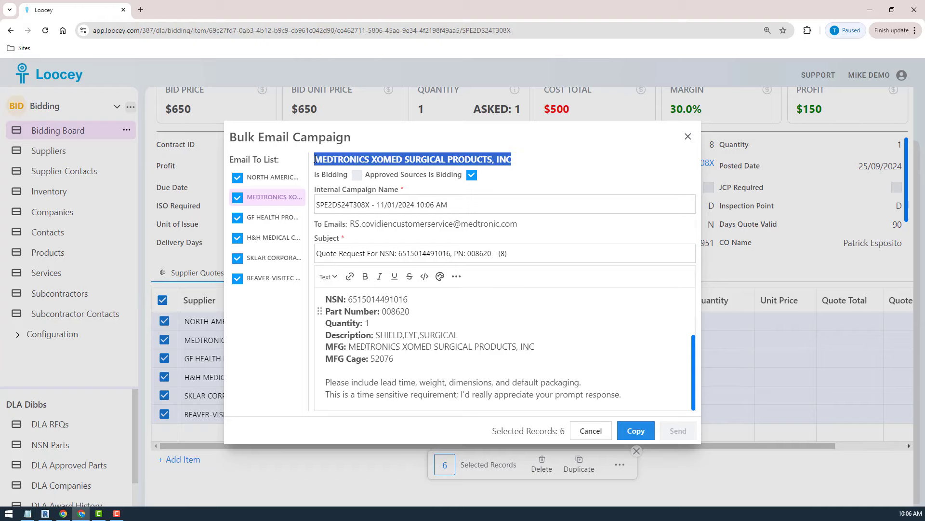
click(408, 365)
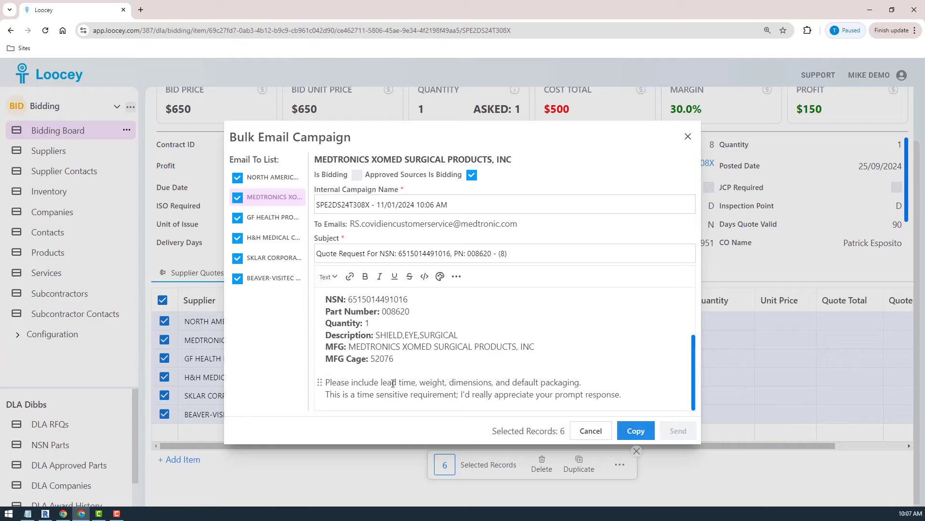
double_click(367, 346)
double_click(335, 346)
double_click(382, 359)
drag(333, 370, 326, 346)
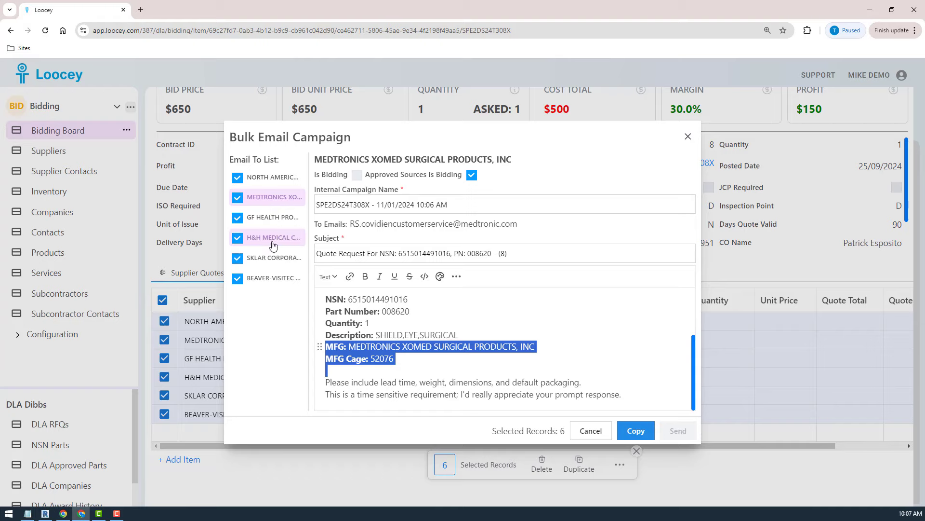
click(408, 353)
triple_click(408, 353)
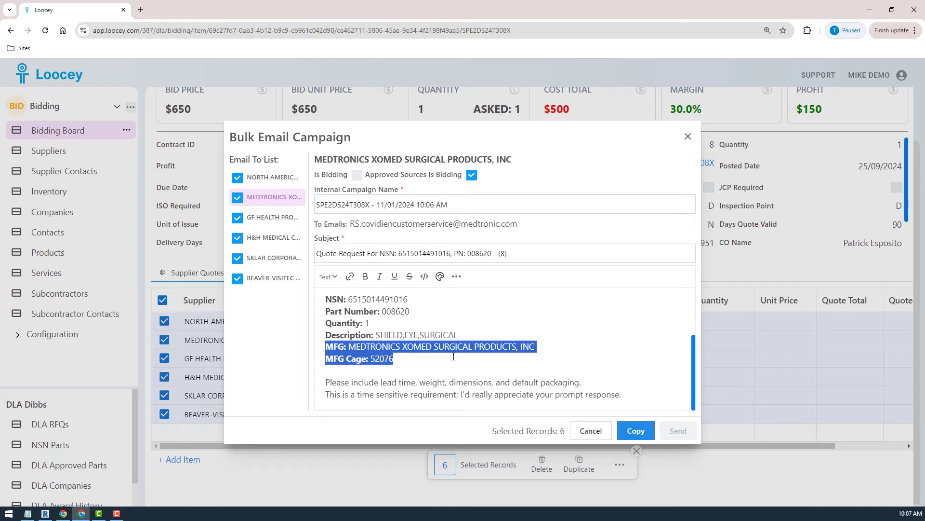
Read through the whole Medtronics Xomed email body, from the greeting to the closing request for lead time and packaging.
drag(622, 395, 422, 339)
click(421, 339)
scroll(482, 383, down, 3)
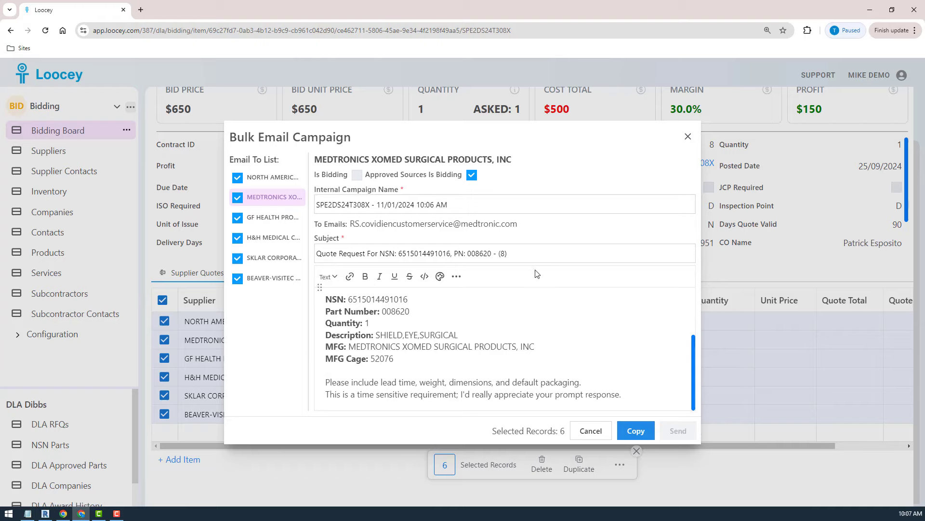
scroll(463, 366, up, 5)
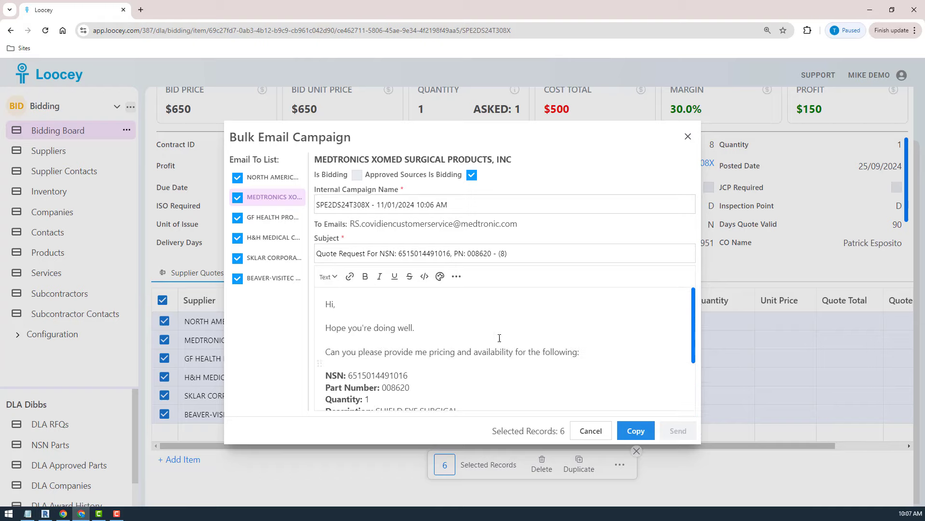
scroll(501, 326, down, 5)
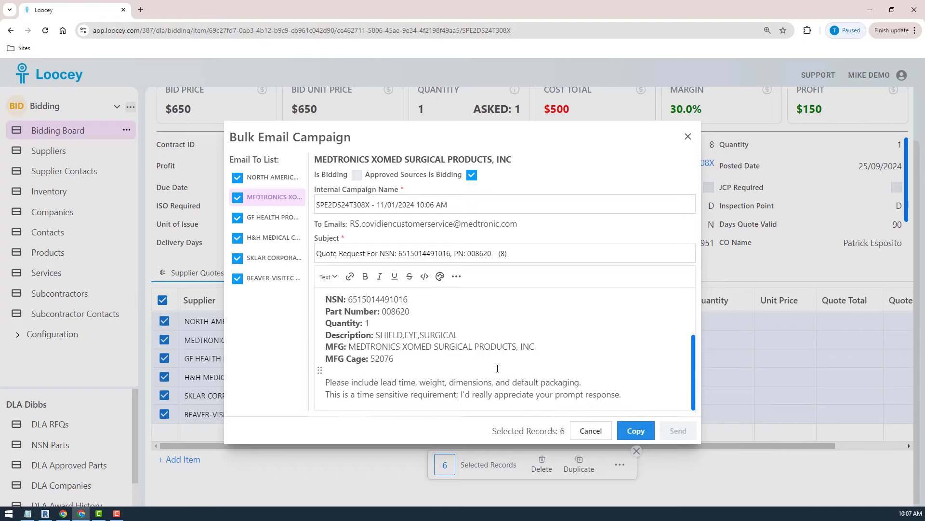
scroll(497, 368, up, 5)
Check the quote request emails for the other suppliers in the recipient list, ending on the one for North American Rescue.
click(266, 219)
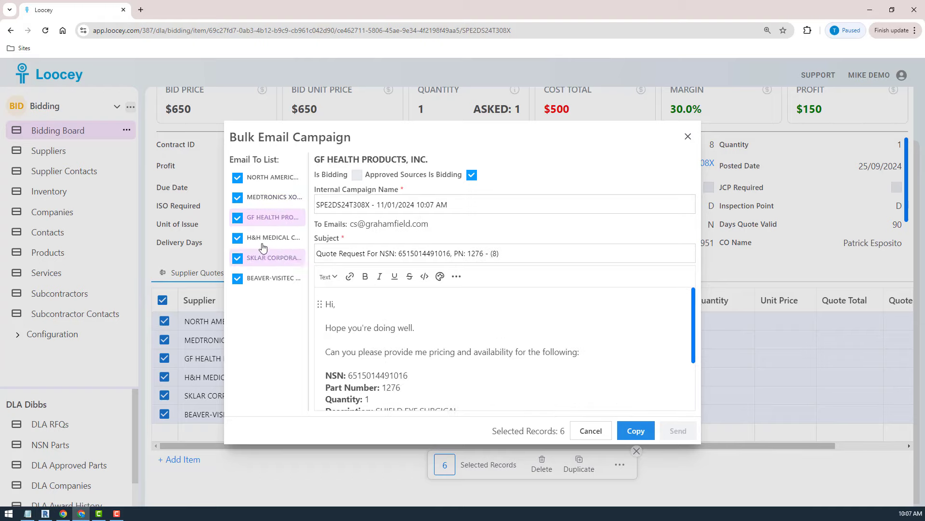
click(262, 238)
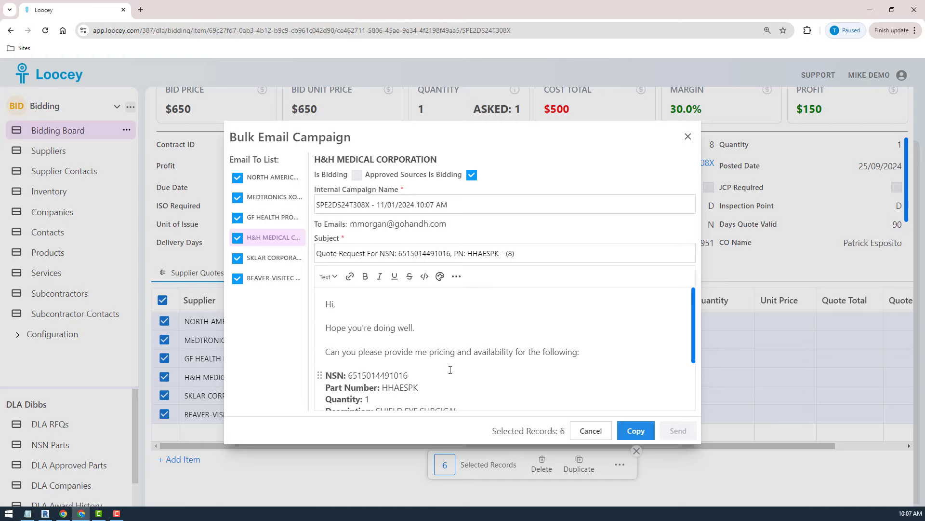
scroll(451, 370, down, 3)
click(271, 258)
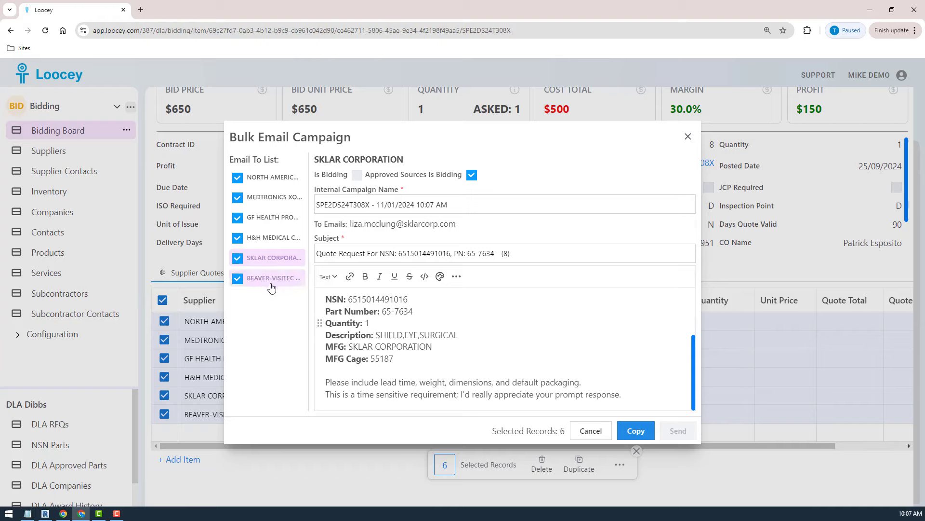
click(253, 282)
click(260, 240)
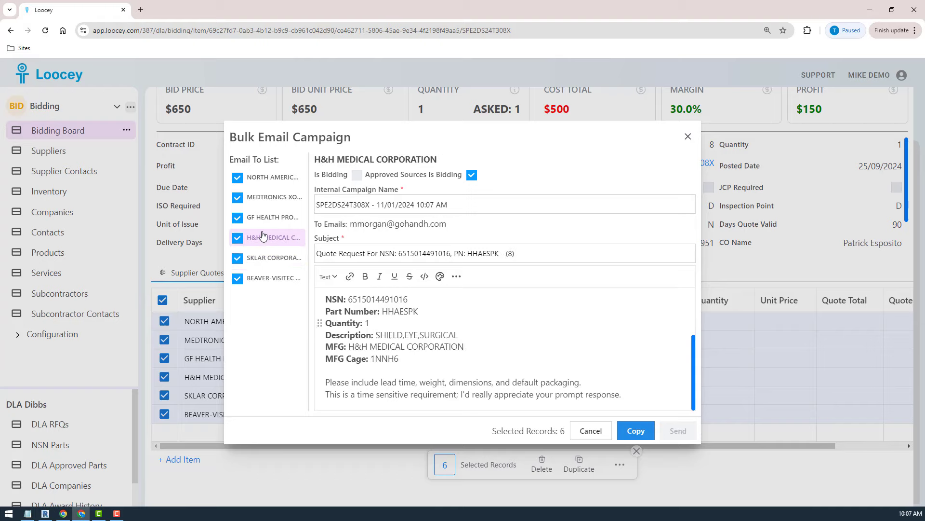
click(262, 198)
click(265, 178)
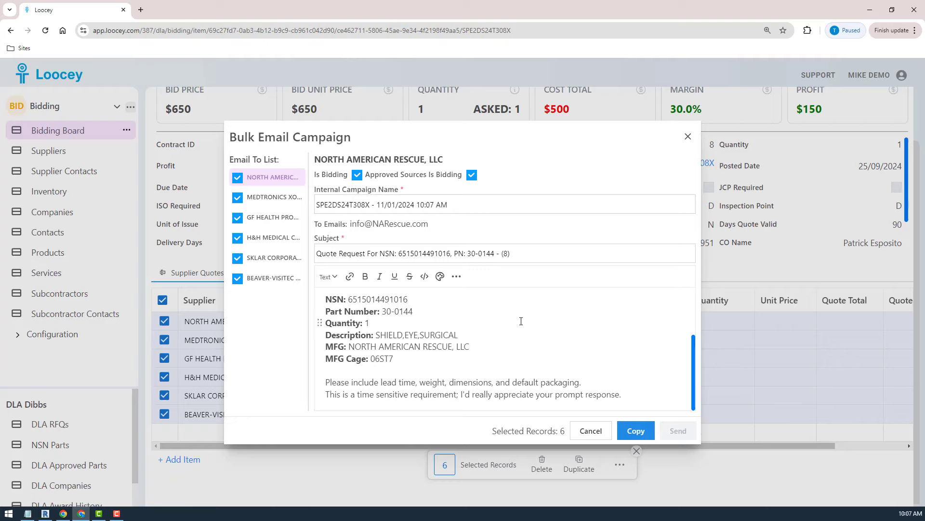
click(633, 433)
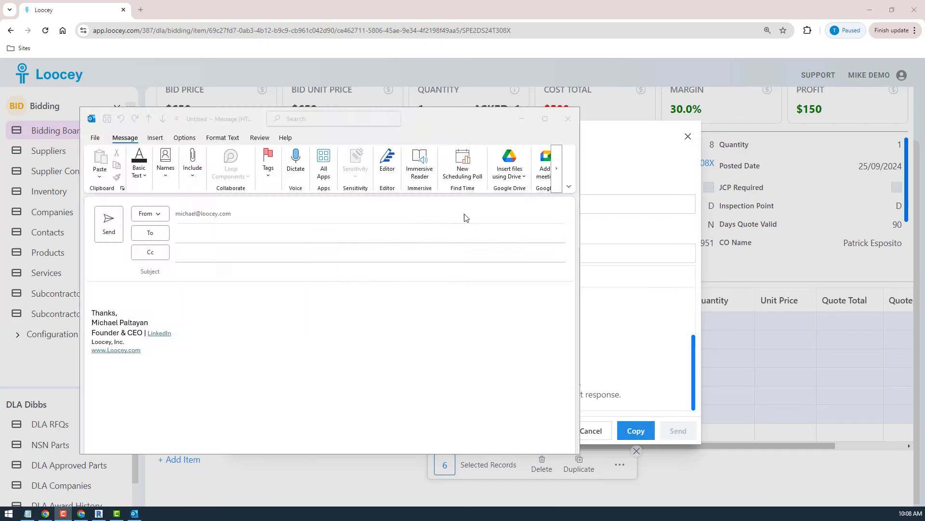
drag(470, 123, 659, 146)
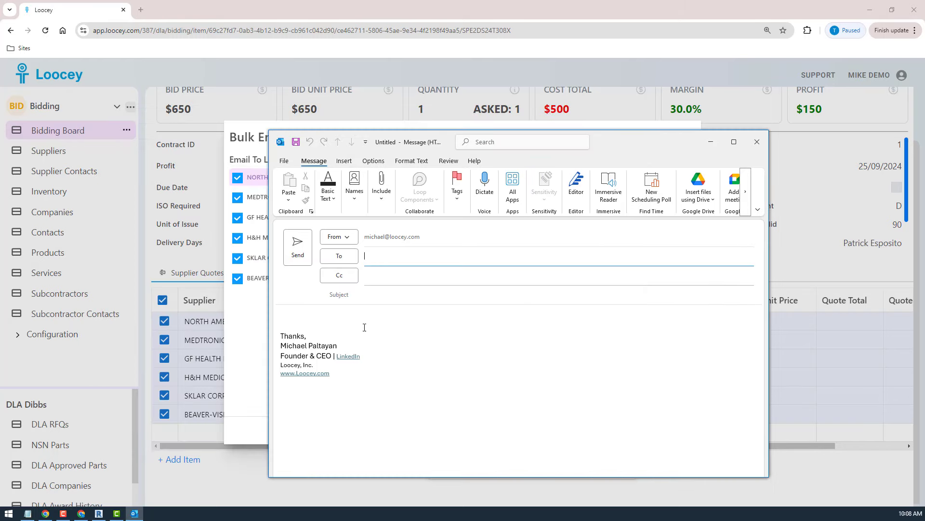
click(349, 319)
key(ctrl+v)
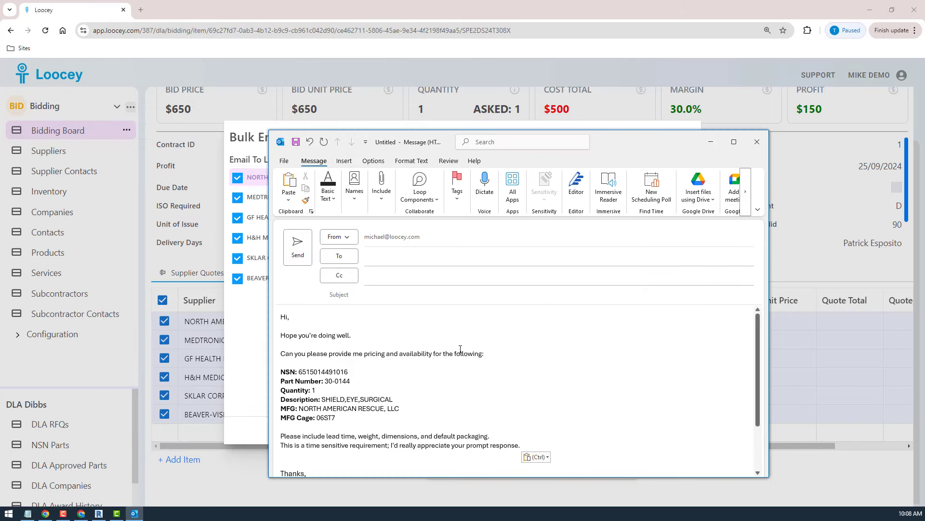
Copy the campaign's subject line for North American Rescue from Loocey into the subject of the Outlook message.
drag(646, 142, 4, 222)
click(532, 252)
key(ctrl+a)
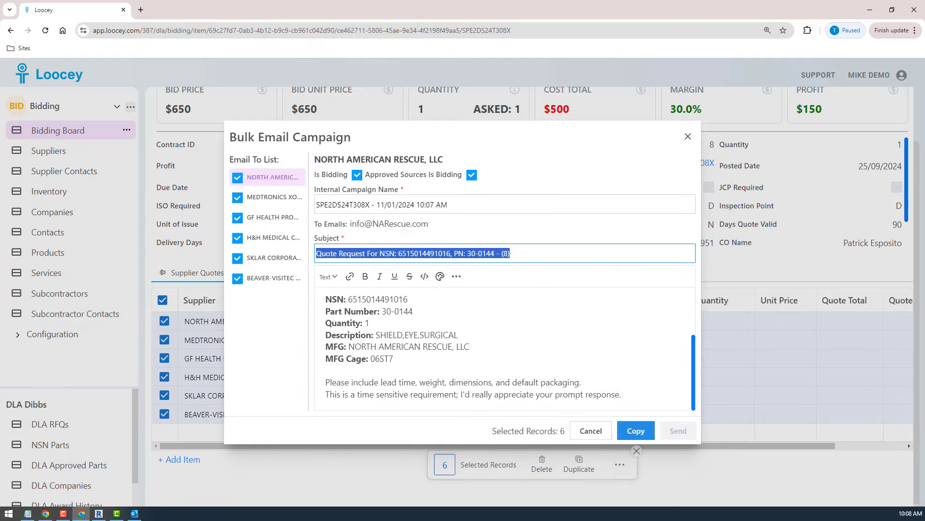
key(alt+Tab)
drag(145, 193, 524, 193)
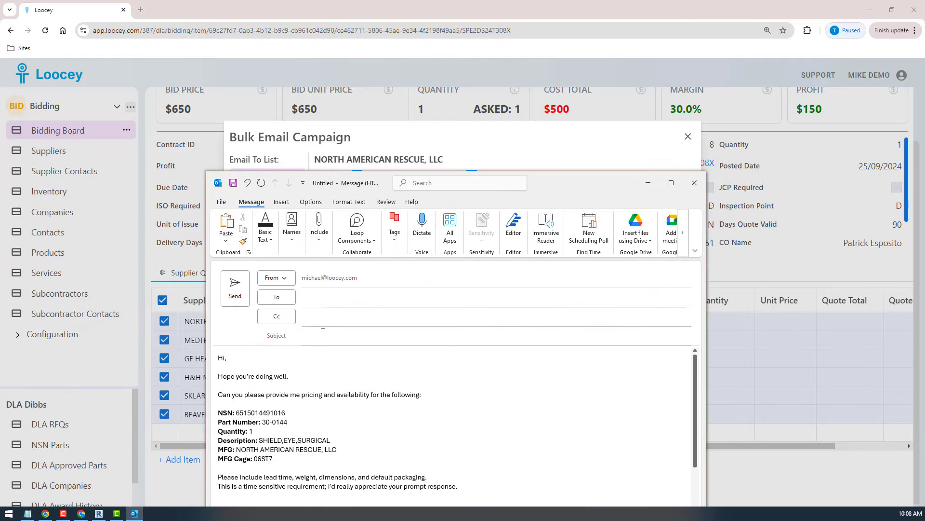
click(323, 332)
key(ctrl+v)
Copy North American Rescue's contact email address from the Loocey campaign and enter it as the Outlook message's recipient.
drag(581, 189, 563, 277)
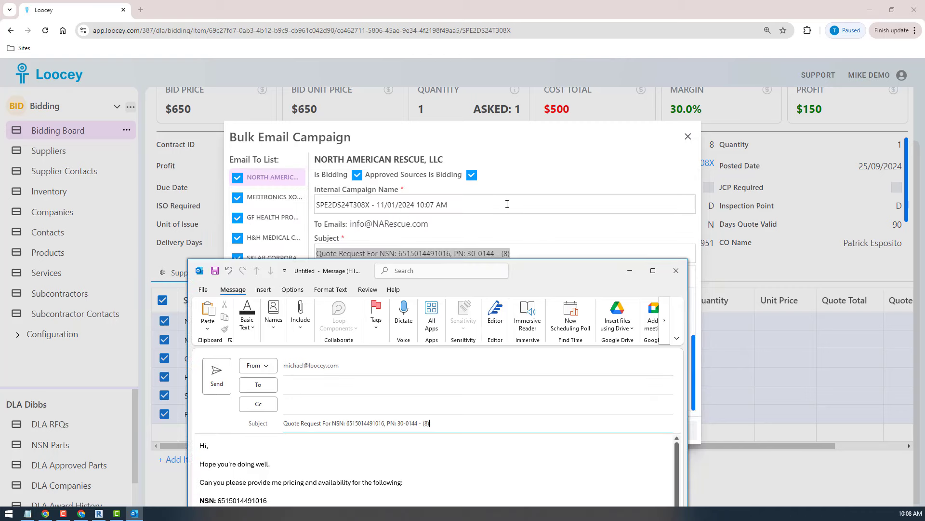
drag(429, 224, 352, 224)
key(ctrl+c)
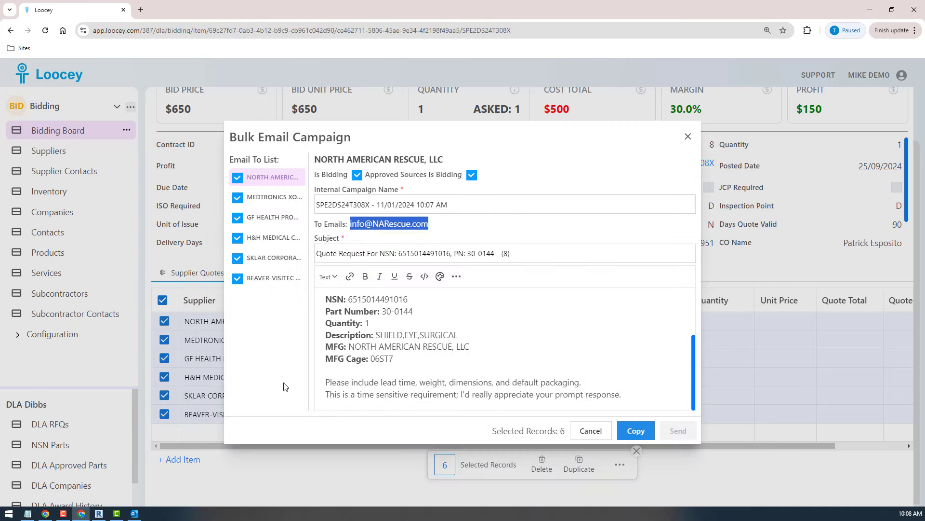
key(alt+Tab)
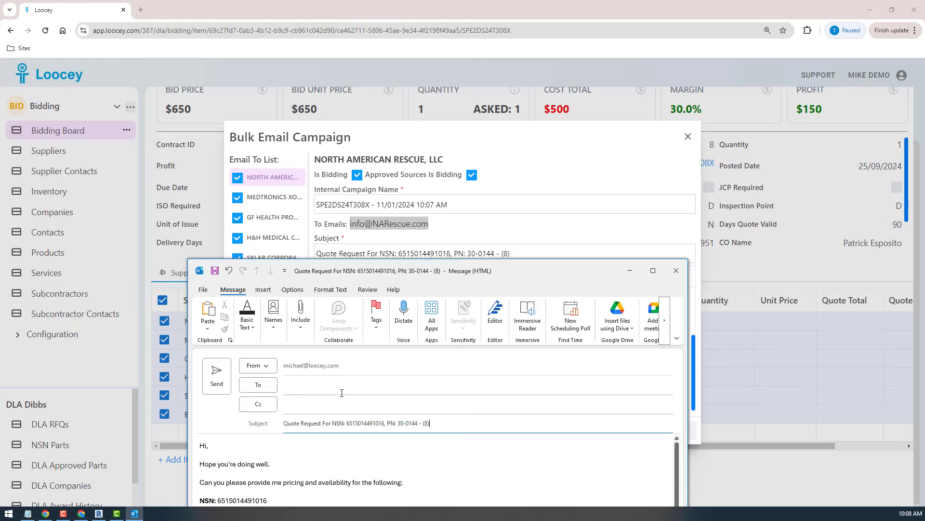
click(342, 393)
key(ctrl+v)
drag(529, 270, 577, 109)
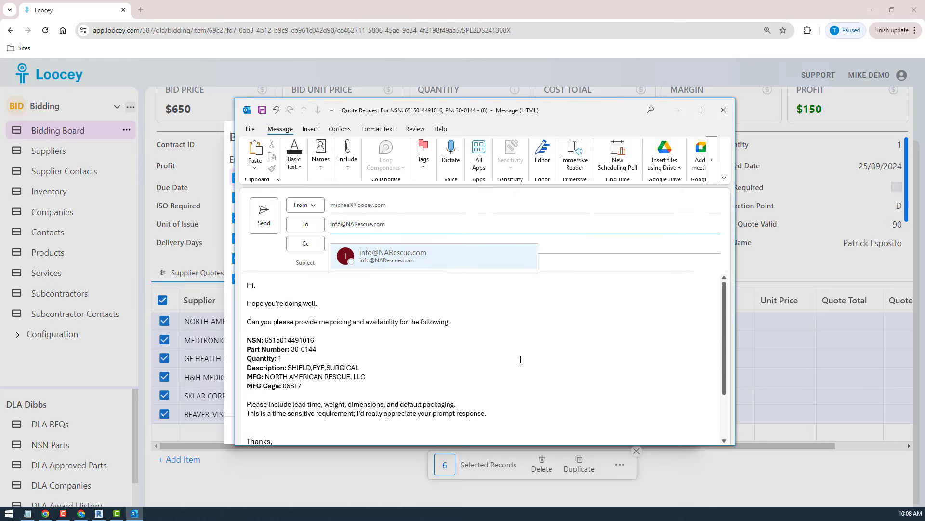
click(499, 367)
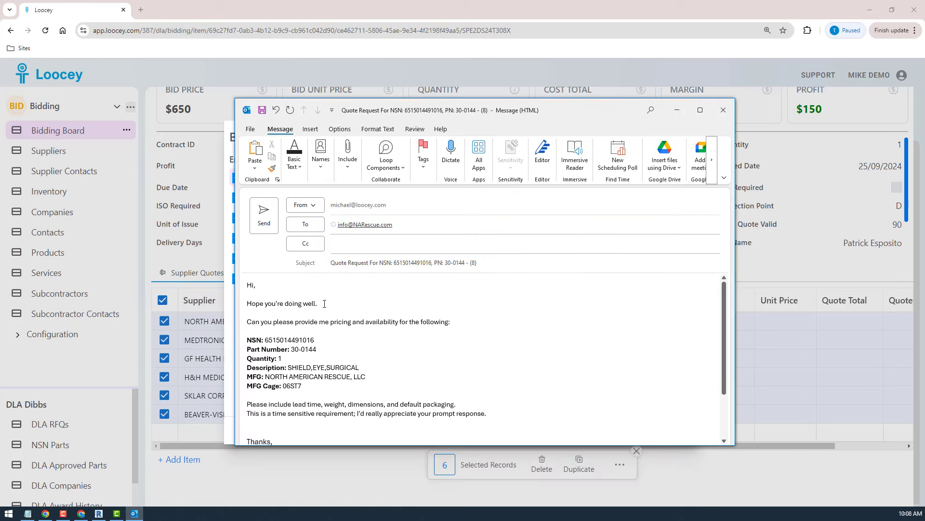
Review the Outlook message's body and signature, and move it aside to return to the Bulk Email Campaign in Loocey.
scroll(358, 356, down, 3)
drag(249, 400, 229, 385)
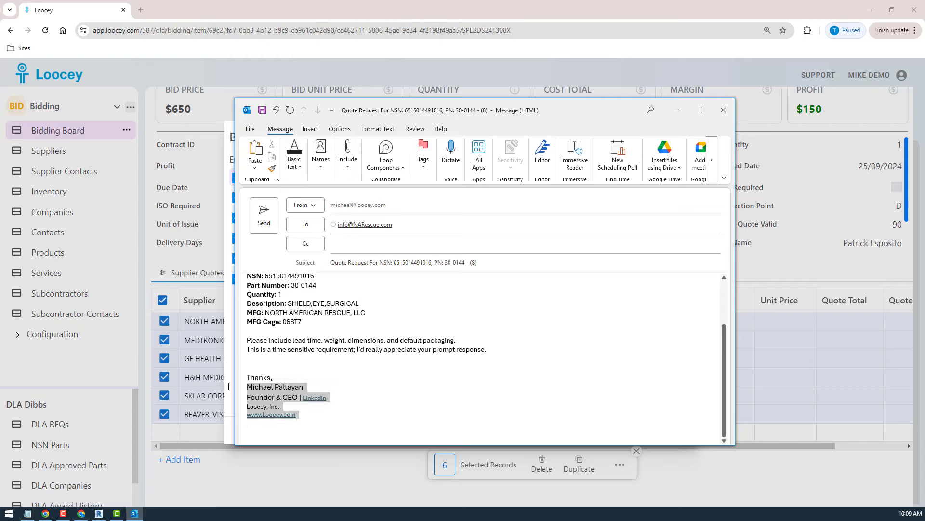
click(559, 356)
scroll(434, 339, up, 3)
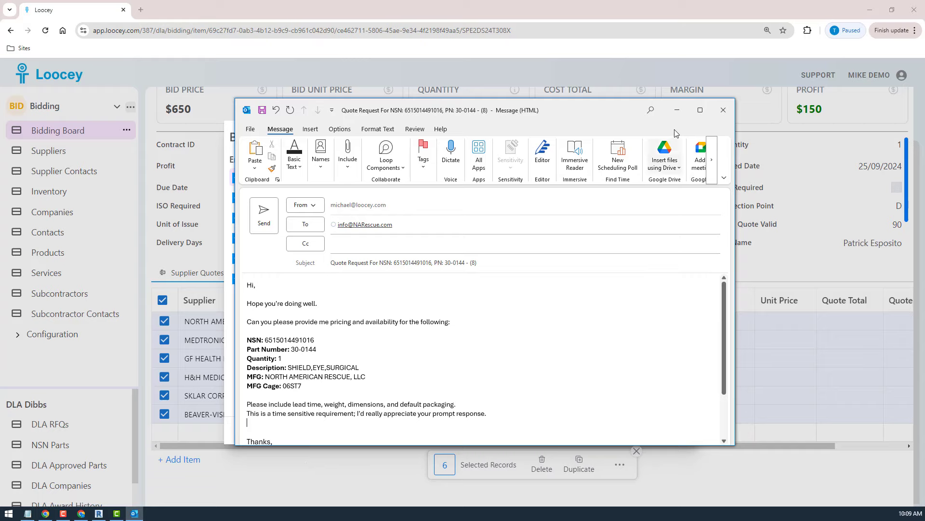
drag(579, 120, 0, 161)
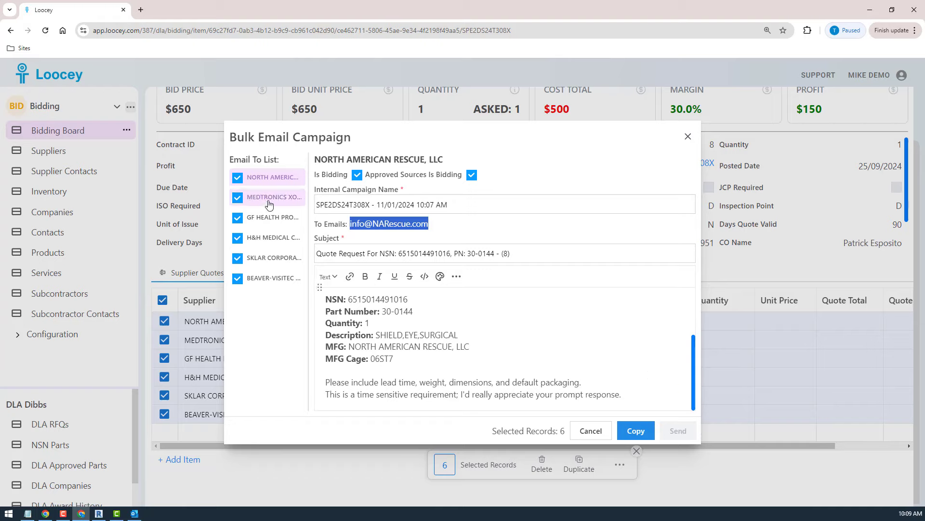
Review the campaign emails for Sklar, Beaver-Visitec, GF Health Products and Medtronics Xomed, and close the Bulk Email Campaign without sending.
click(259, 266)
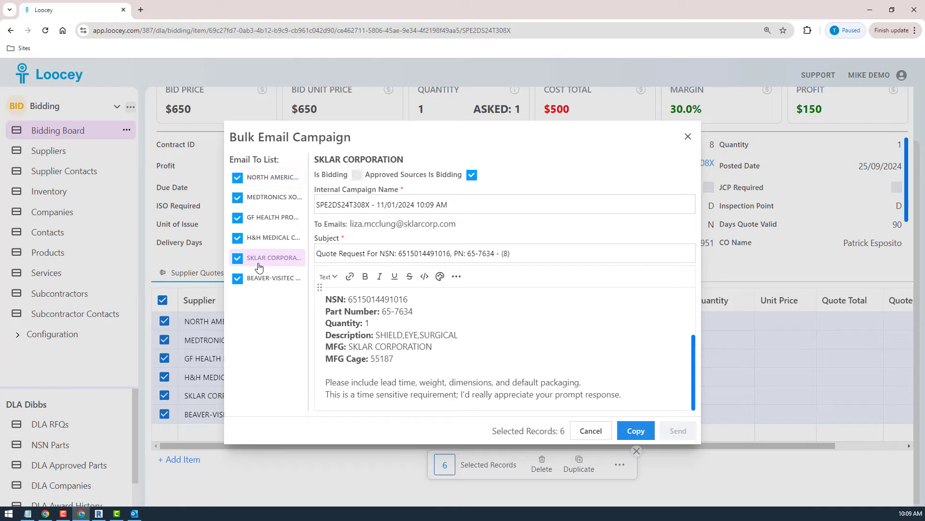
click(260, 279)
click(258, 220)
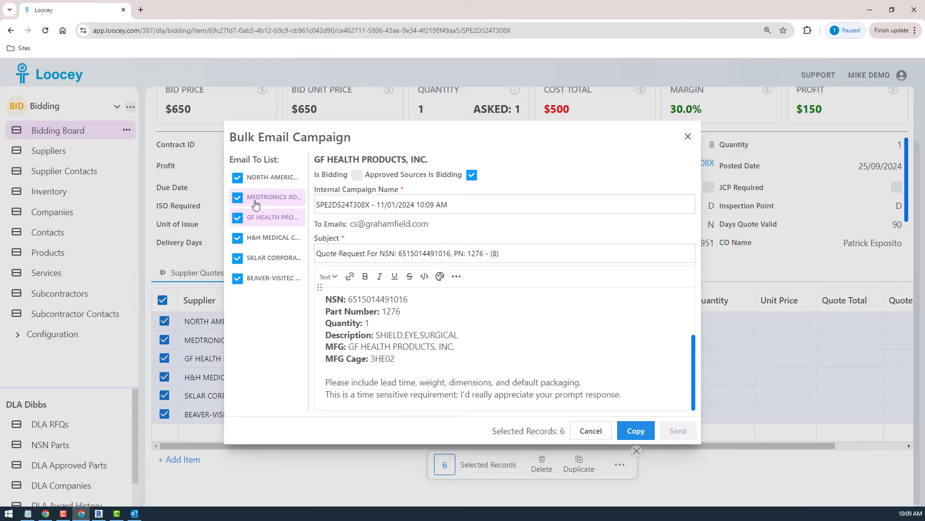
click(256, 198)
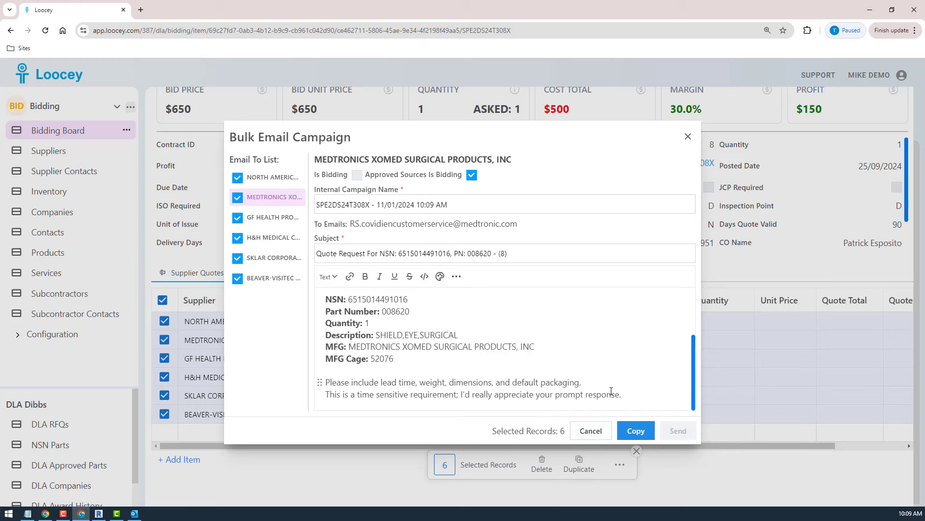
click(597, 437)
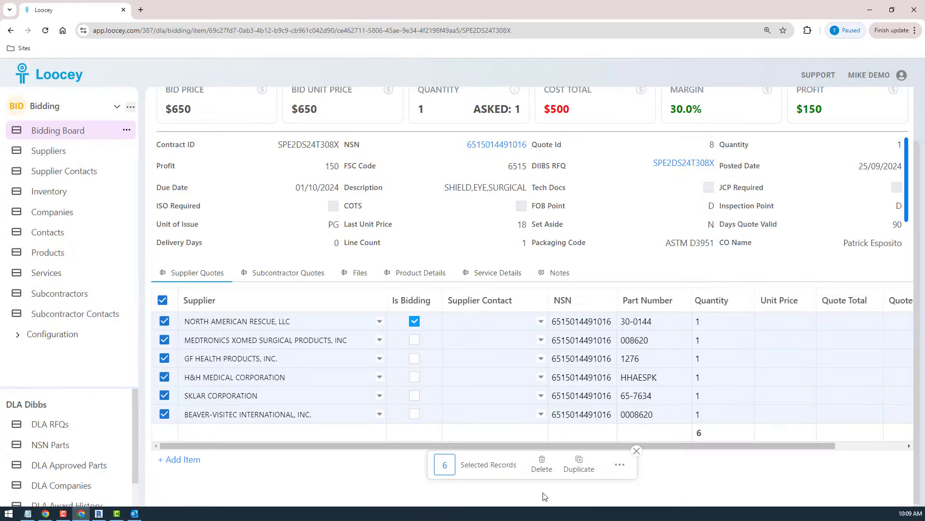
Clear the selection of all supplier rows and add an empty row to the bid's supplier quotes.
click(636, 451)
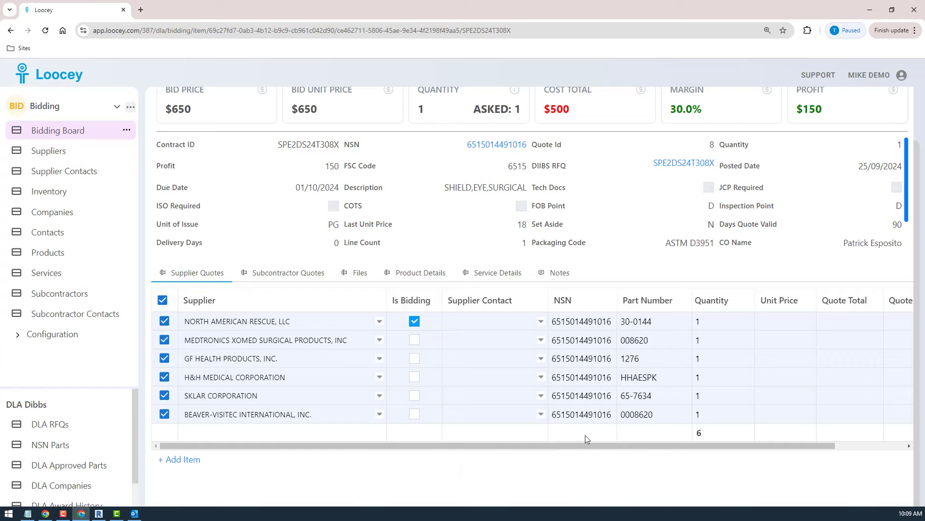
click(163, 300)
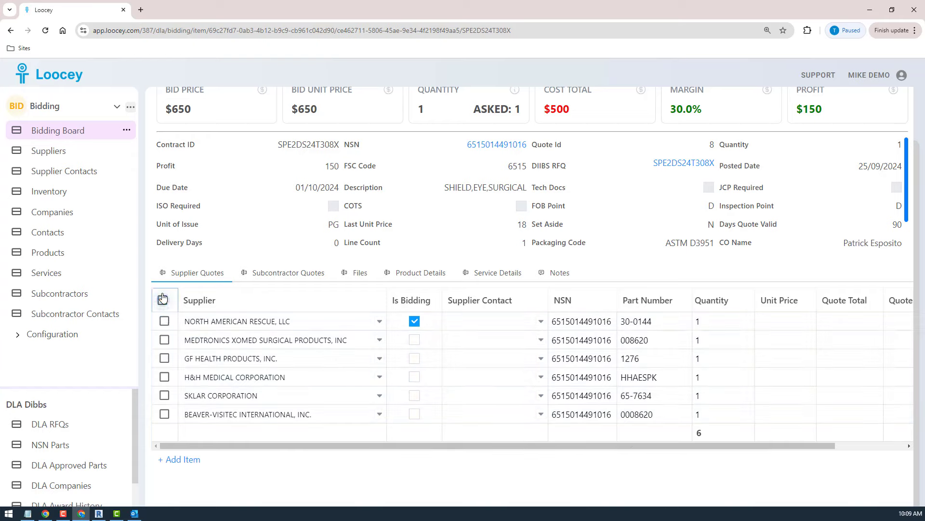
click(190, 464)
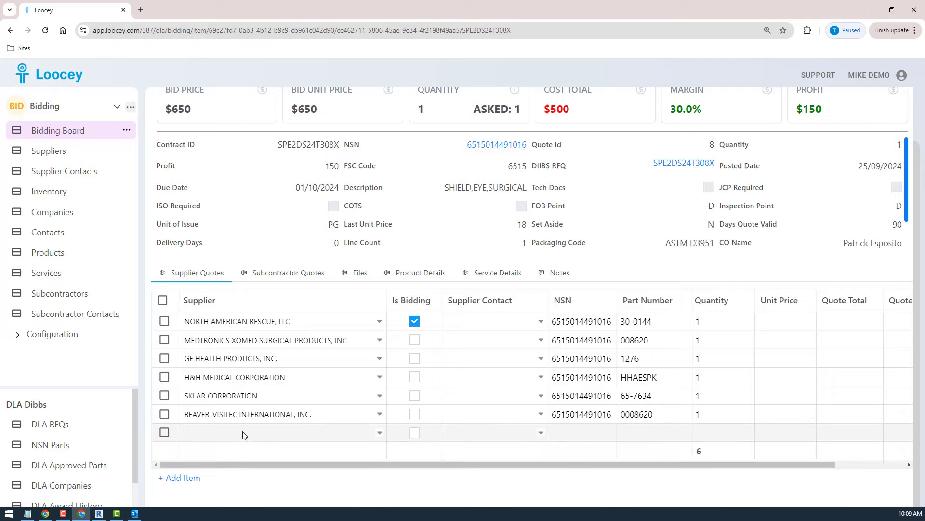
Try to assign the empty supplier quote row by searching its supplier list for "my new".
click(243, 433)
text(my)
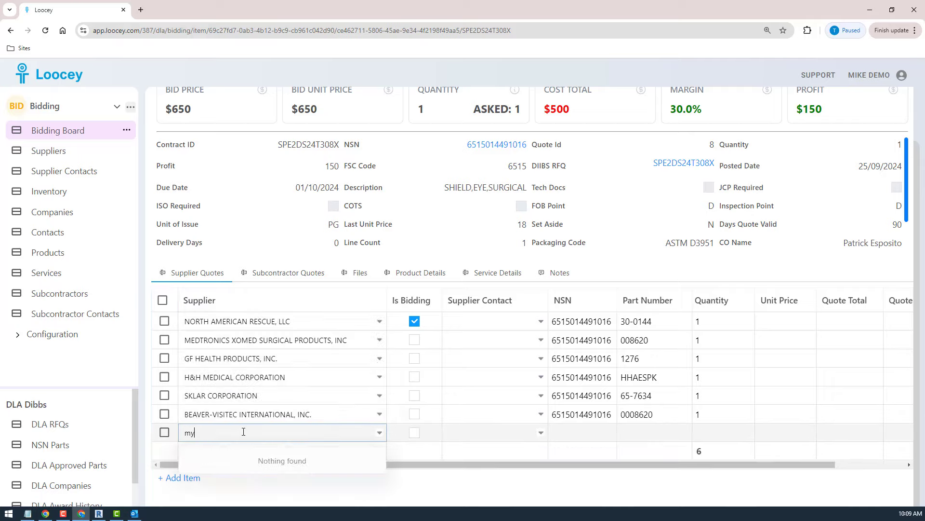
text( new)
key(BackSpace)
key(BackSpace)
key(BackSpace)
key(BackSpace)
key(BackSpace)
key(BackSpace)
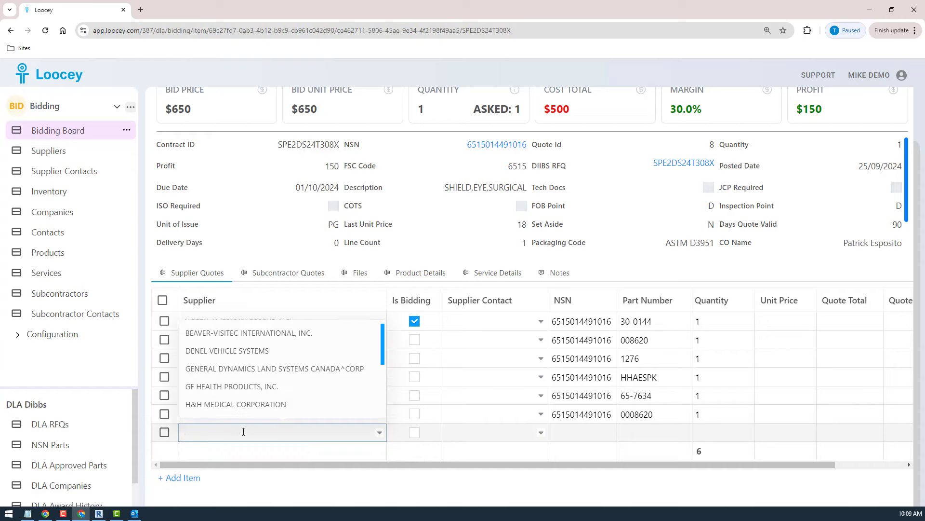
click(257, 497)
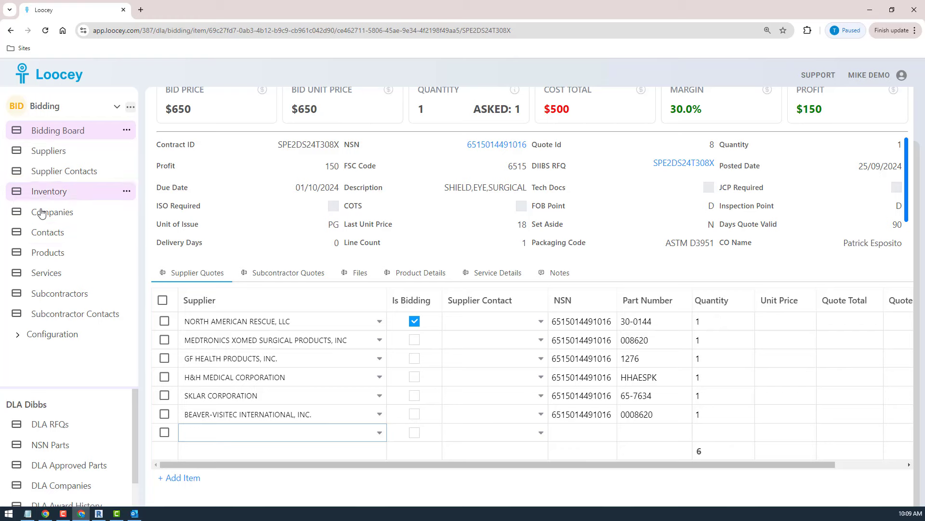
scroll(466, 245, up, 2)
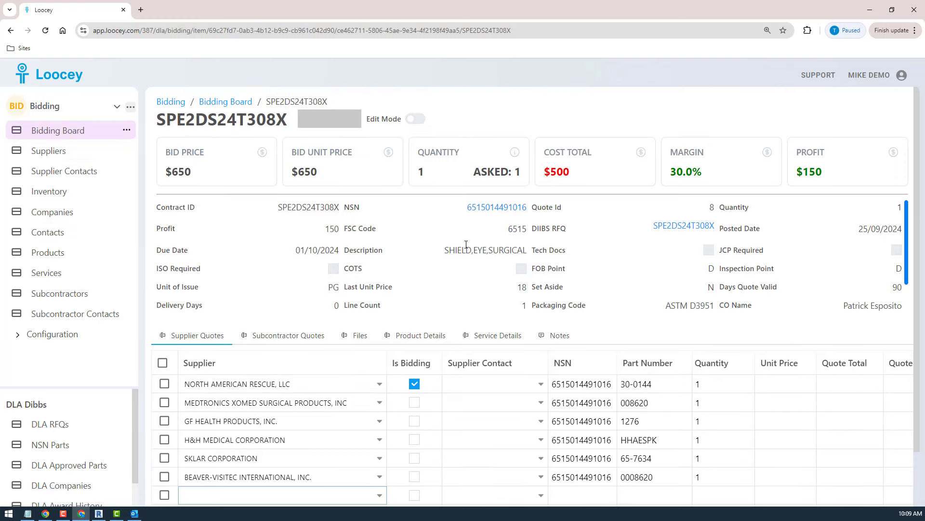
drag(462, 207, 533, 208)
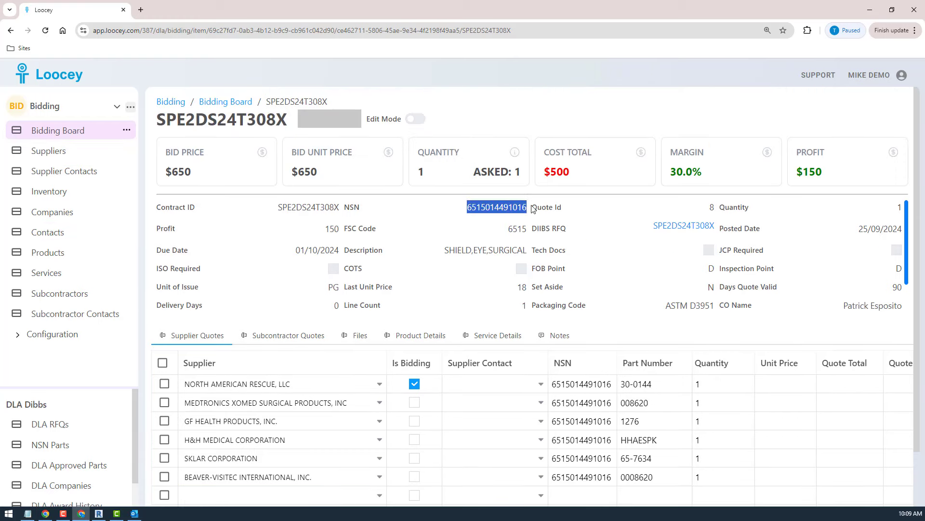
click(45, 151)
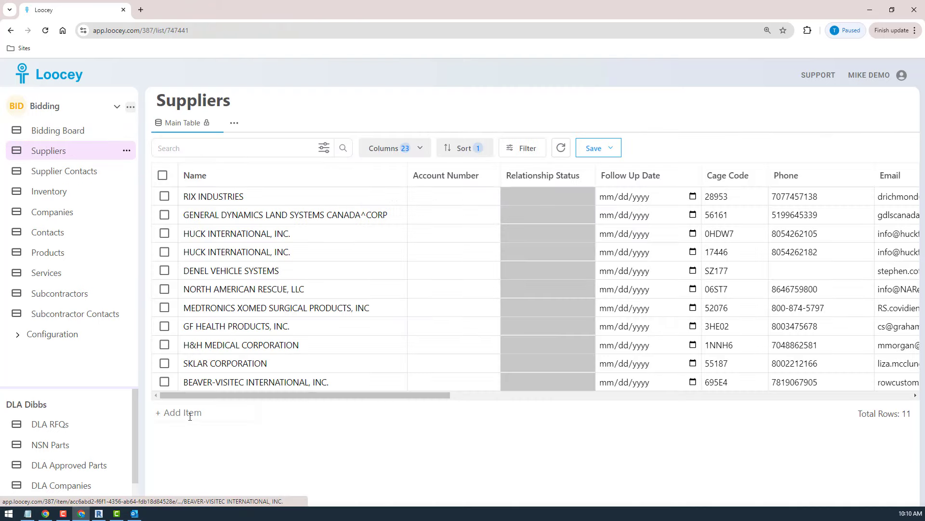
Add a supplier named "My New Supplier" to the Suppliers list and open its record.
click(188, 413)
text(My new)
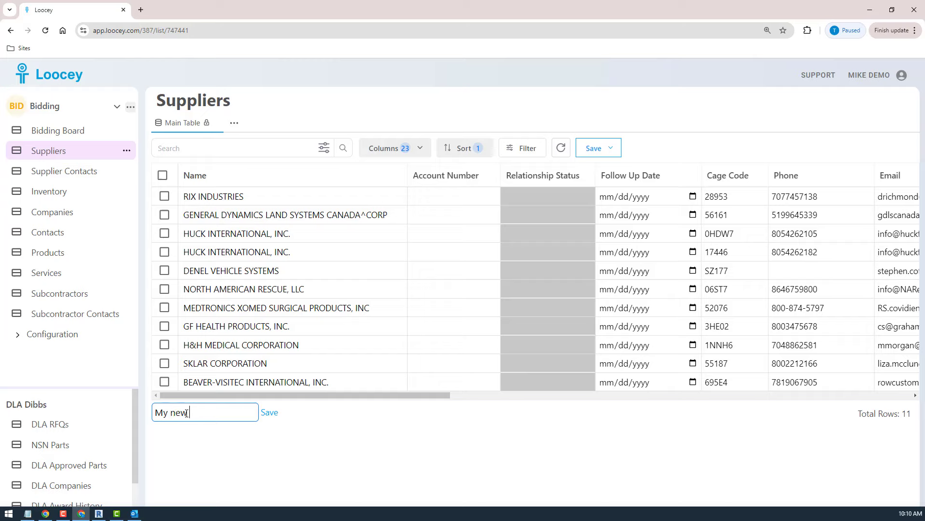
key(BackSpace)
key(BackSpace)
key(BackSpace)
text(New Supplier)
key(Return)
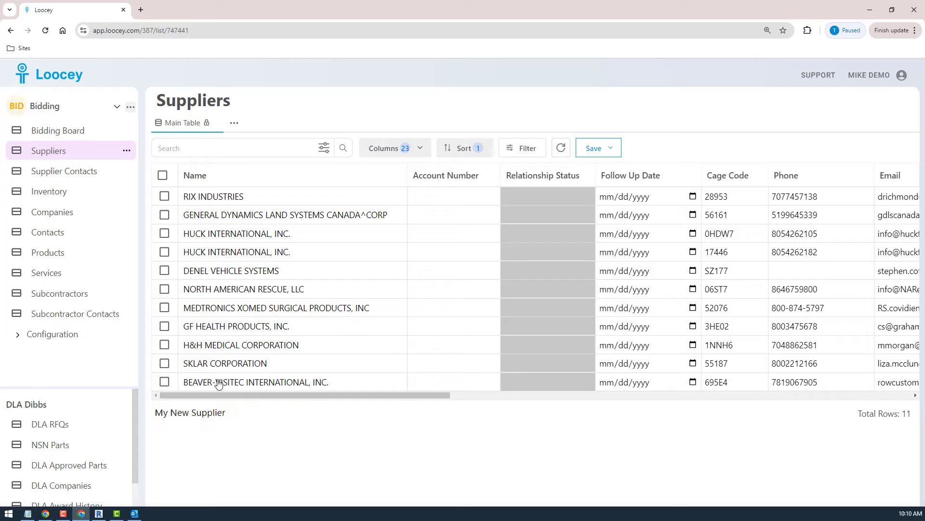
click(396, 400)
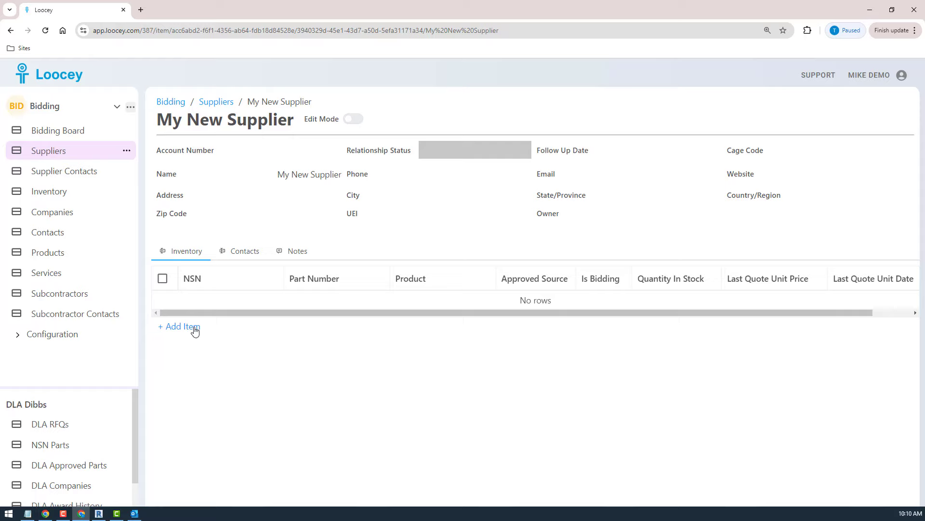
click(195, 331)
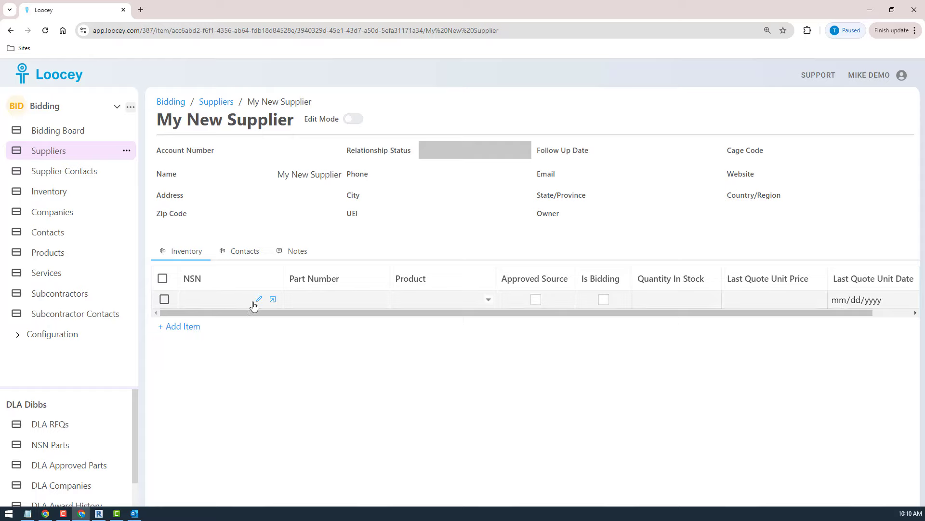
click(258, 299)
key(ctrl+v)
key(Return)
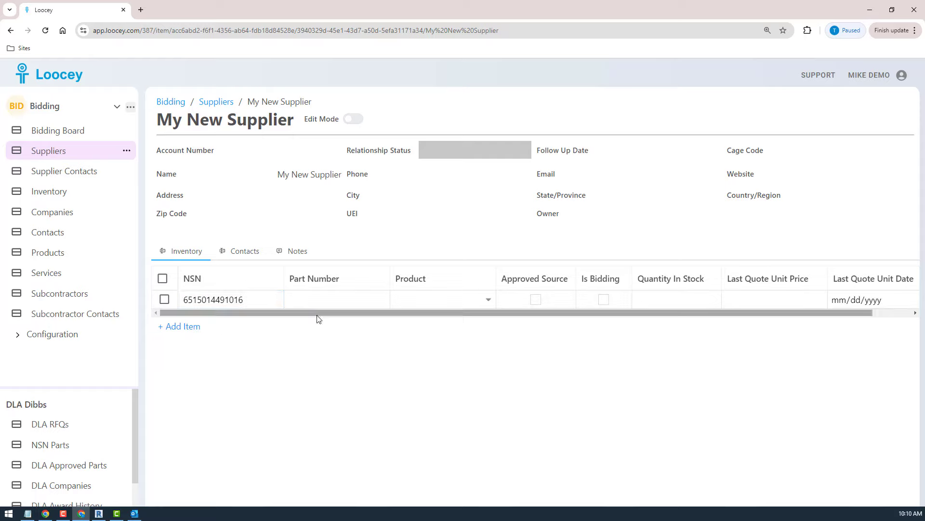
click(322, 300)
text(222)
click(459, 302)
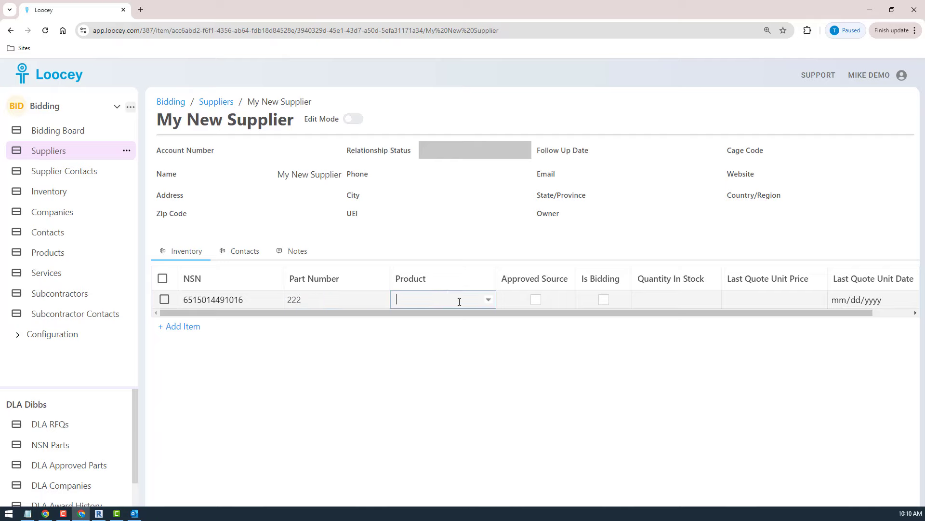
key(ctrl+v)
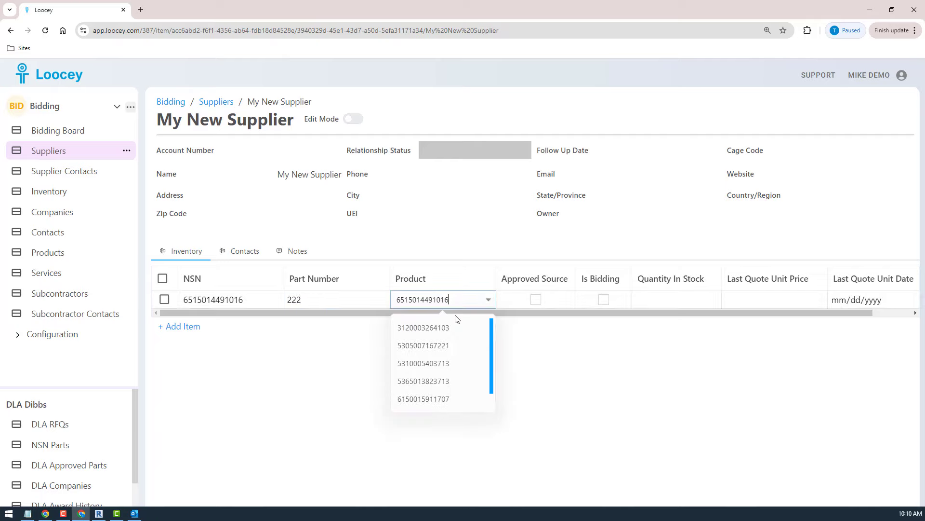
key(BackSpace)
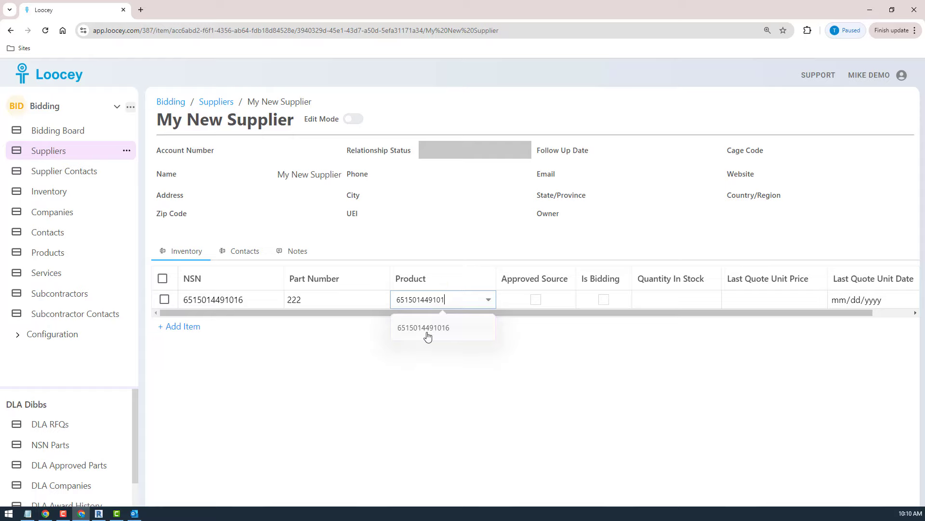
click(427, 330)
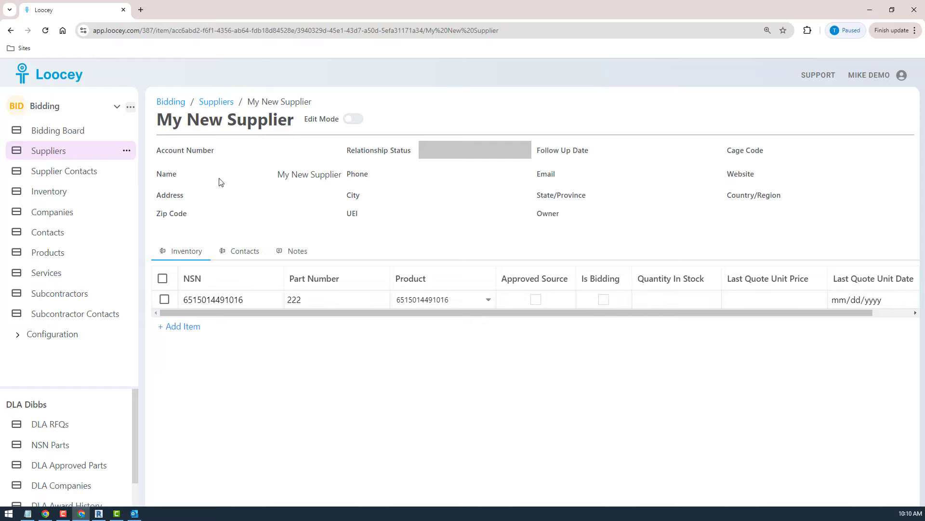
Return to bid SPE2DS24T308X on the Bidding Board and assign My New Supplier to the empty supplier quote row.
click(48, 133)
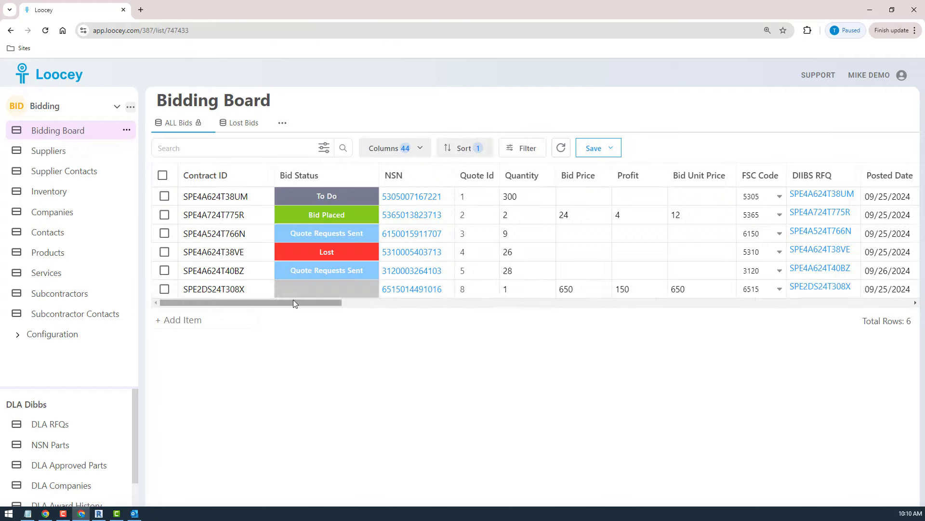
click(263, 288)
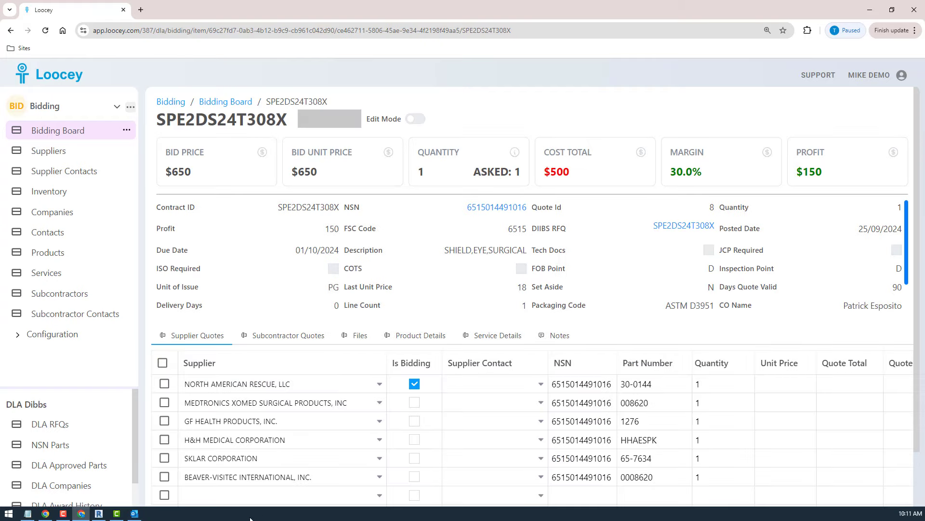
scroll(491, 434, down, 2)
click(248, 433)
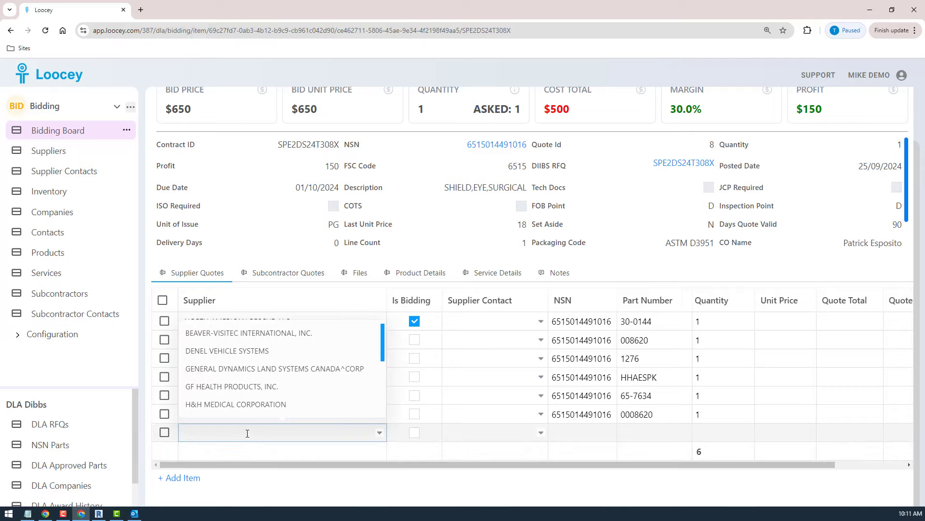
text(my ne)
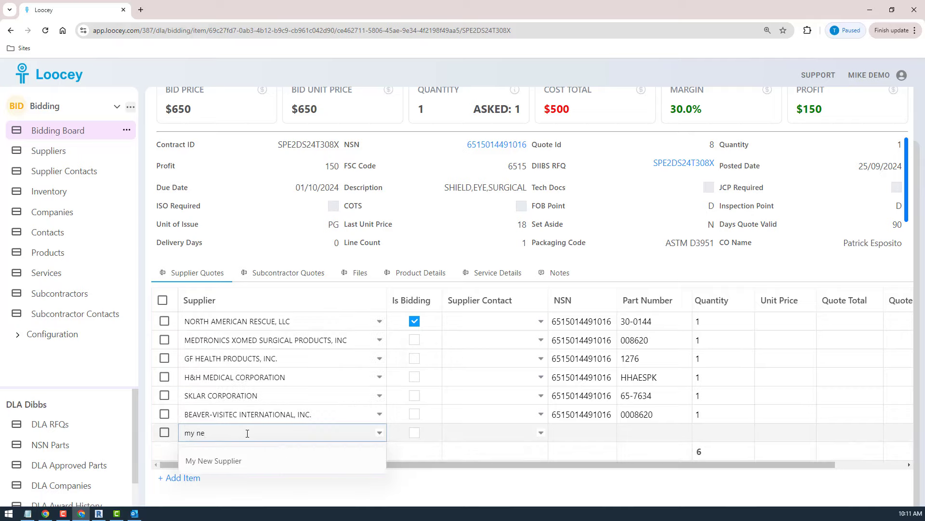
click(212, 460)
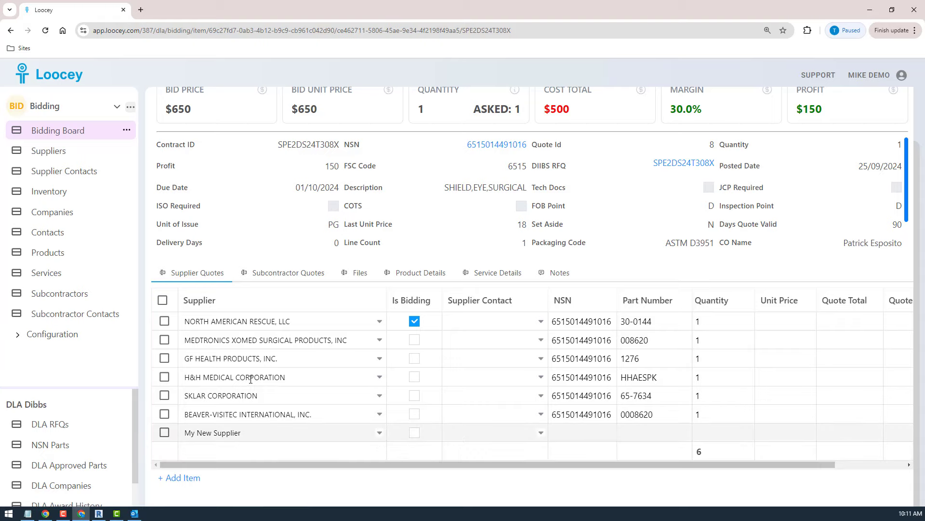
Select every supplier quote row except North American Rescue and open the Bulk Email Sender for them.
click(163, 299)
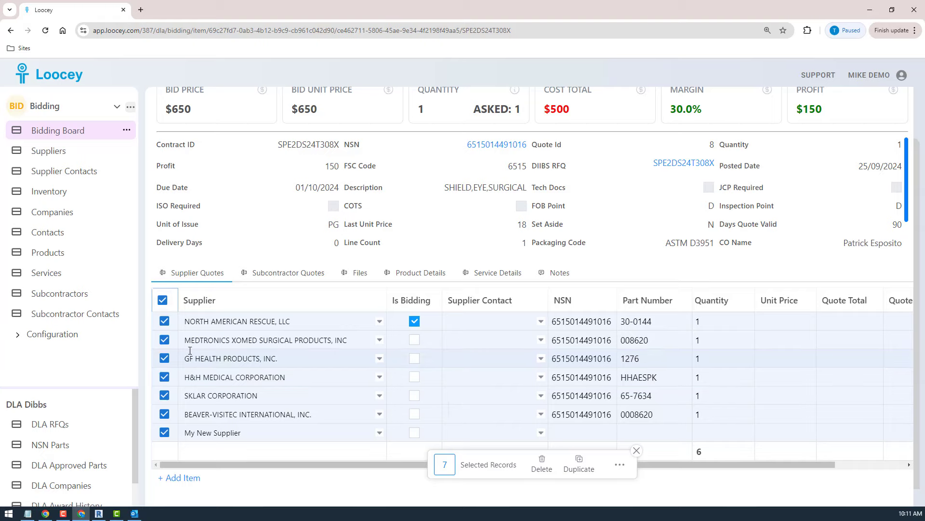
click(165, 322)
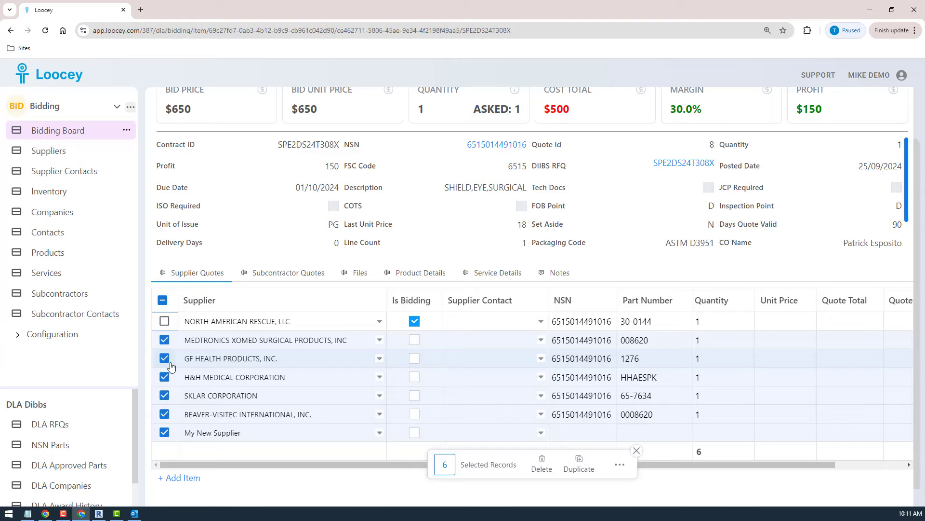
click(619, 465)
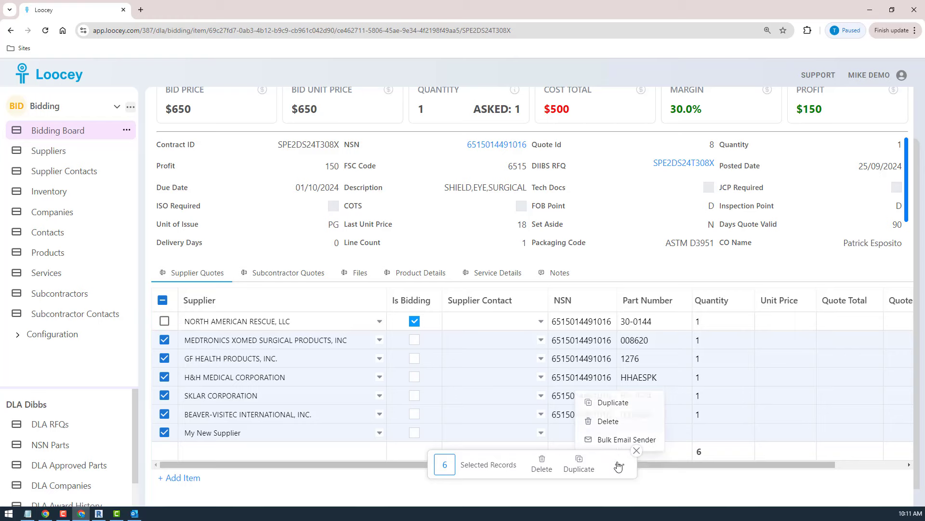
click(594, 439)
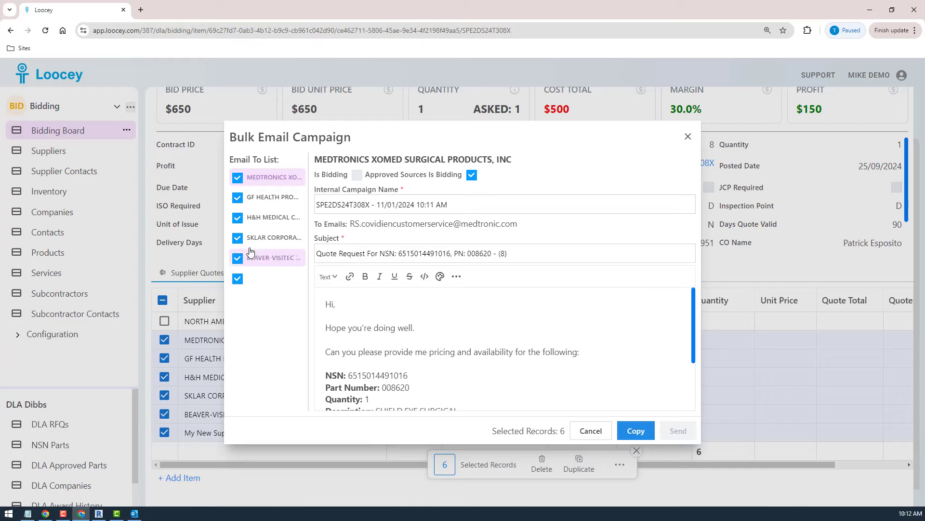
Review the whole quote request email generated for My New Supplier, including its approved sources section, and close the campaign without sending.
click(273, 274)
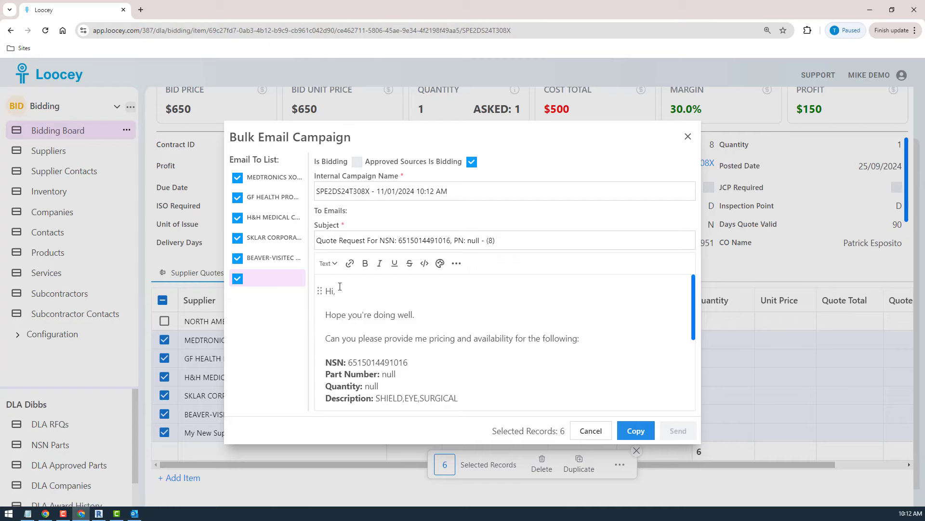
scroll(475, 322, down, 5)
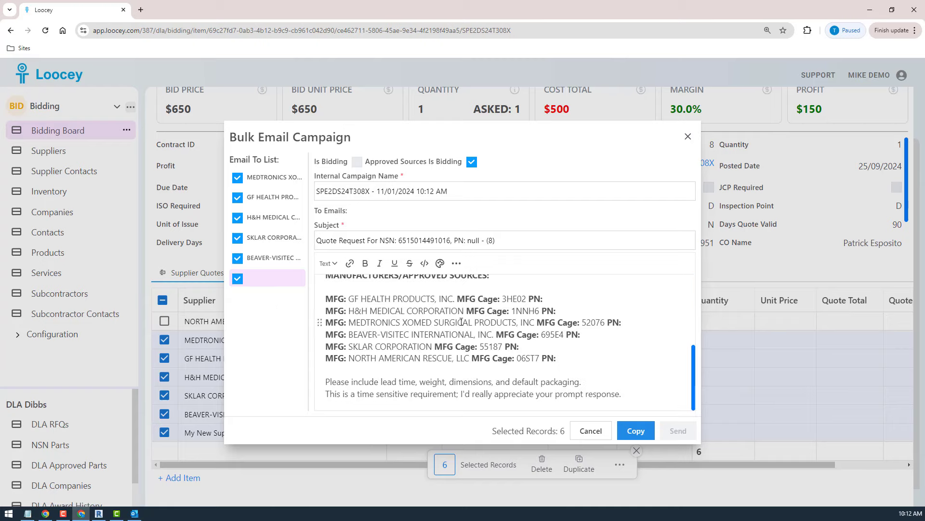
scroll(461, 321, up, 5)
scroll(461, 321, down, 5)
scroll(462, 322, up, 5)
scroll(461, 322, down, 5)
scroll(461, 322, up, 5)
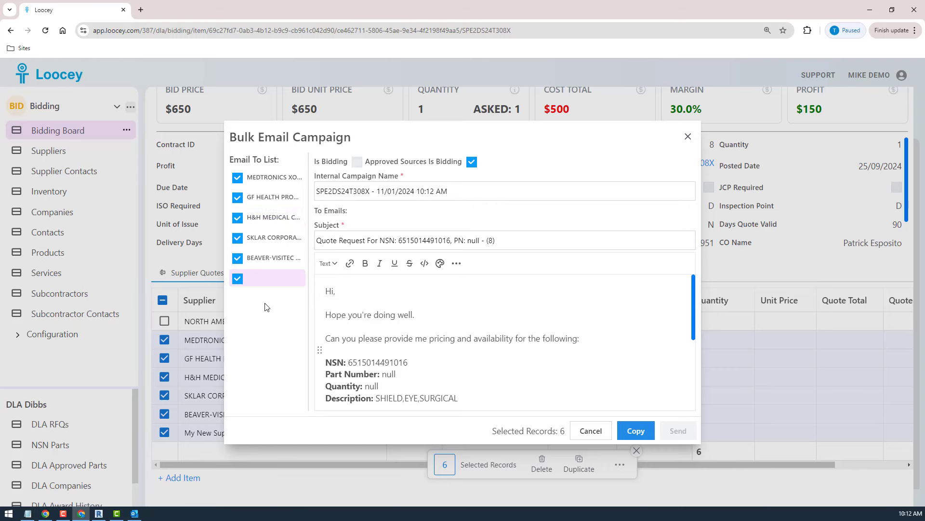
click(592, 430)
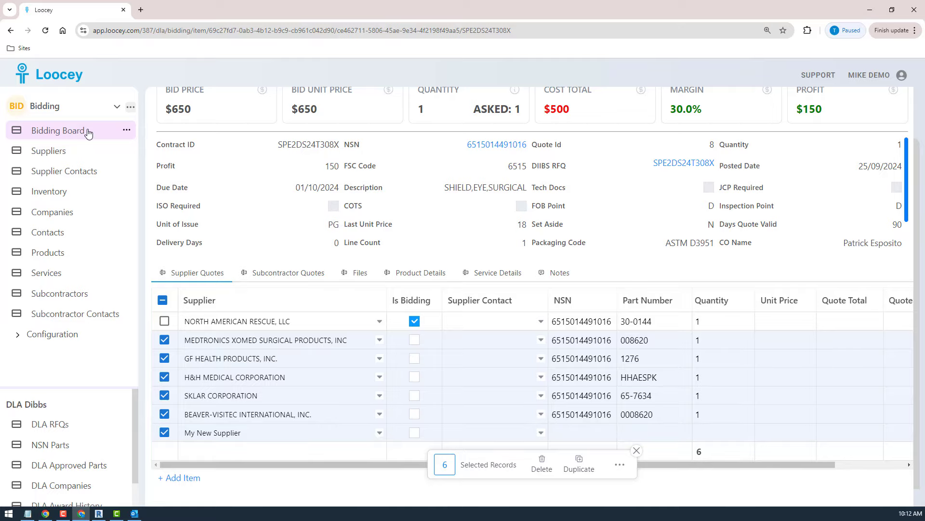
Reload the bid page, select every supplier quote except North American Rescue, and open the Bulk Email Sender for them.
click(45, 30)
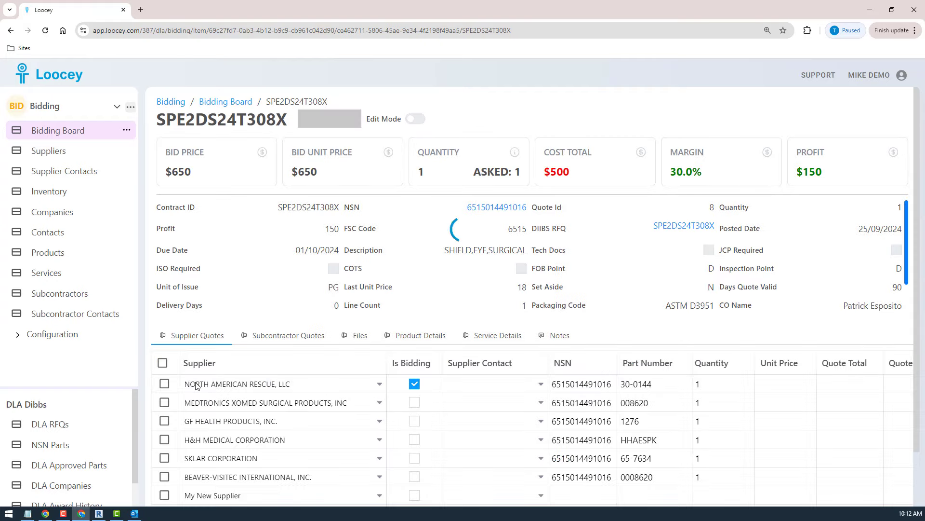
scroll(194, 376, down, 1)
click(162, 300)
click(165, 321)
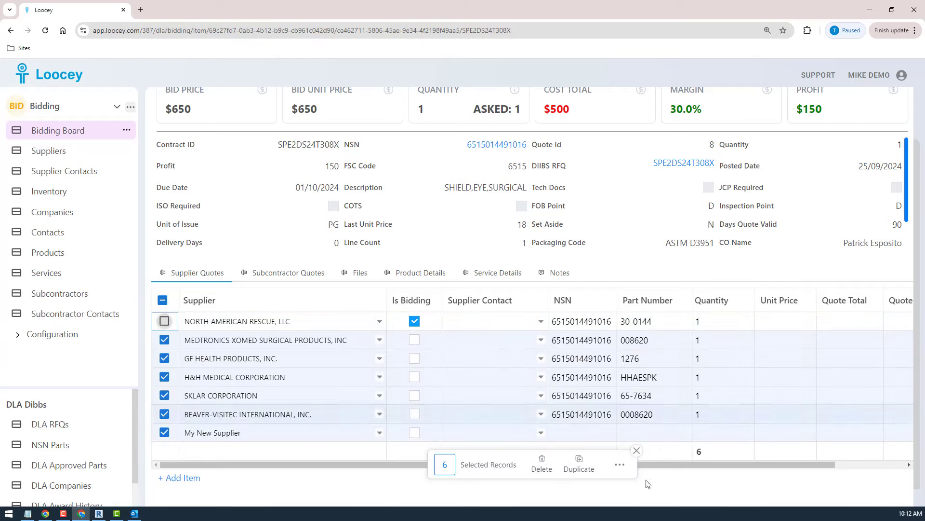
click(620, 466)
click(621, 439)
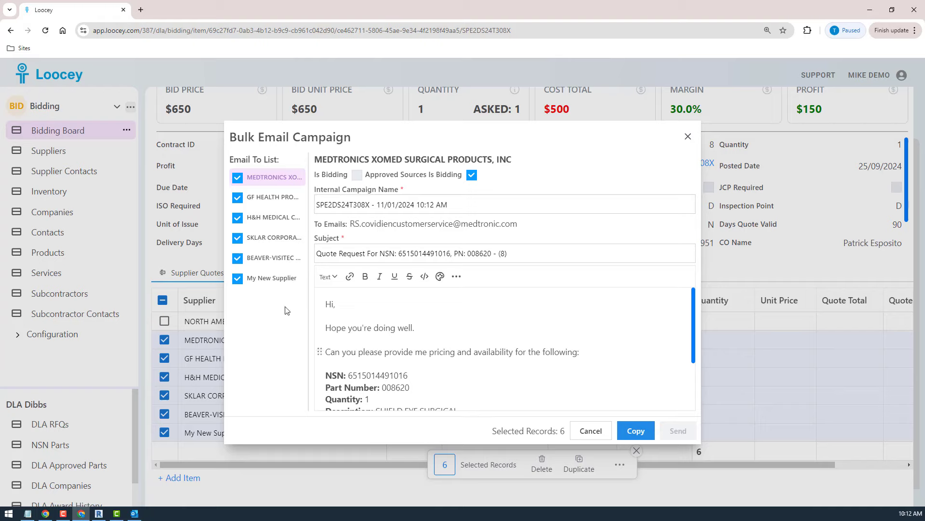
Review the part number, quantity and approved sources in My New Supplier's quote request email, and cancel the campaign.
click(272, 279)
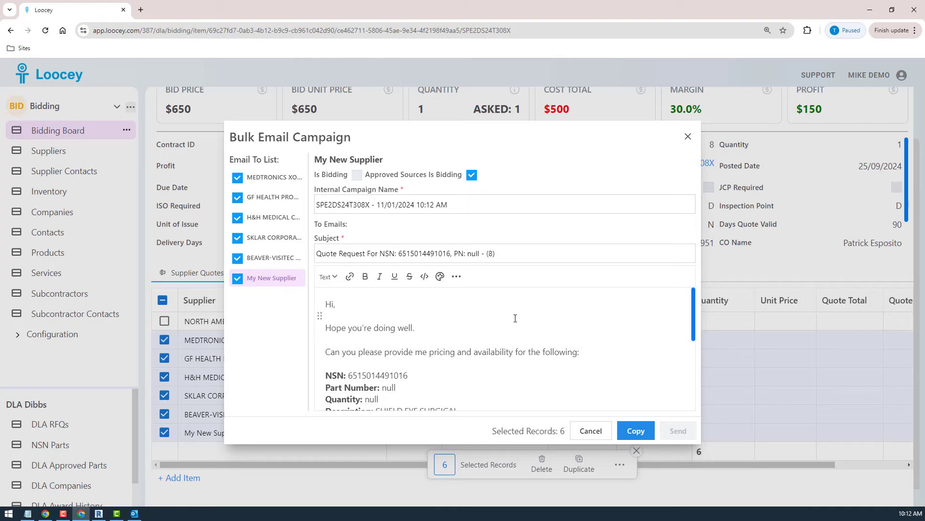
scroll(518, 321, down, 5)
scroll(516, 320, up, 5)
scroll(694, 306, down, 3)
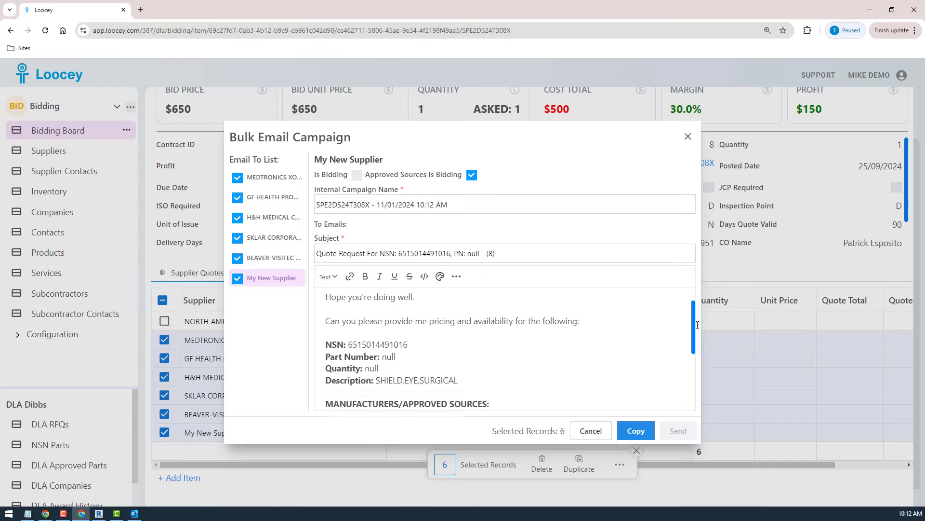
scroll(676, 329, up, 1)
scroll(676, 329, up, 1)
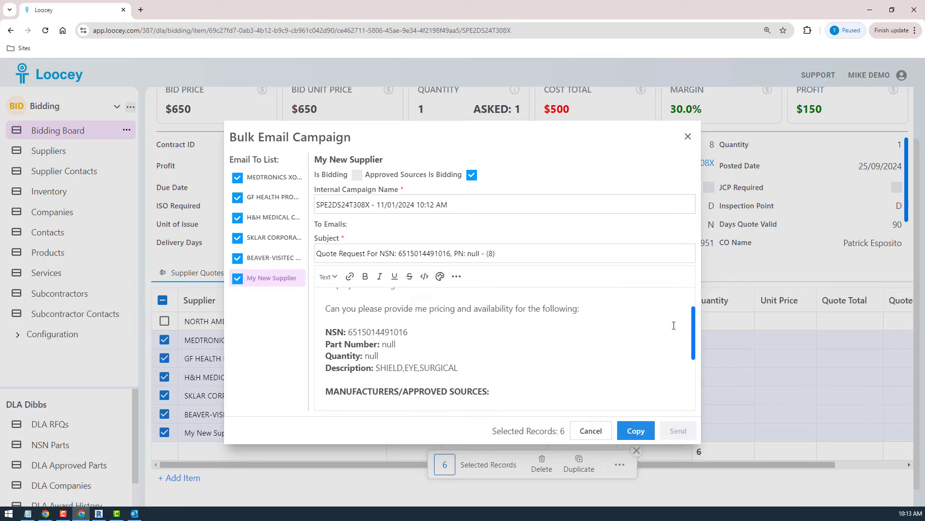
scroll(673, 322, down, 1)
scroll(672, 347, down, 1)
scroll(673, 320, up, 2)
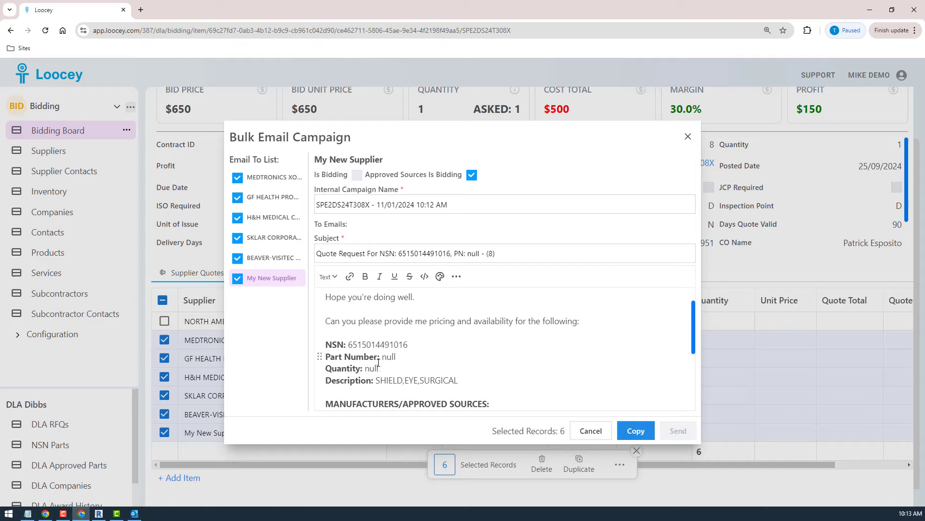
click(591, 431)
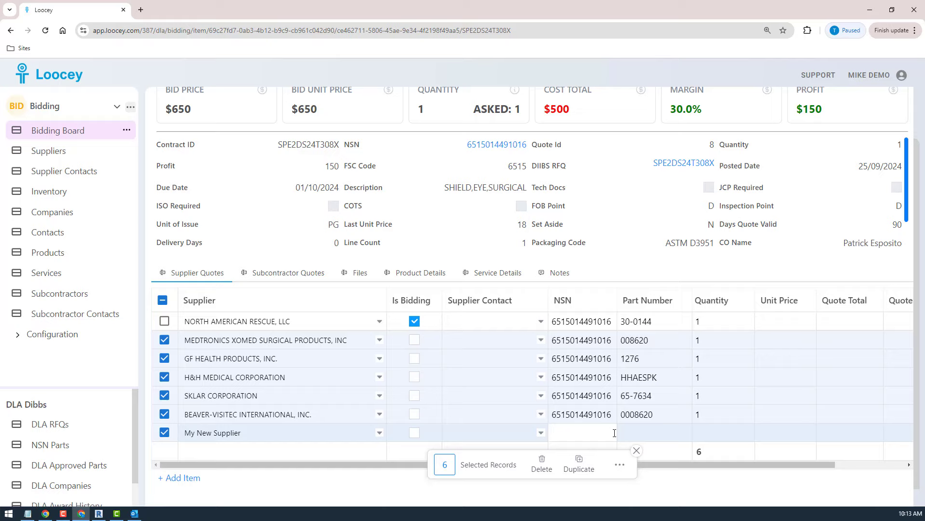
click(636, 450)
click(718, 432)
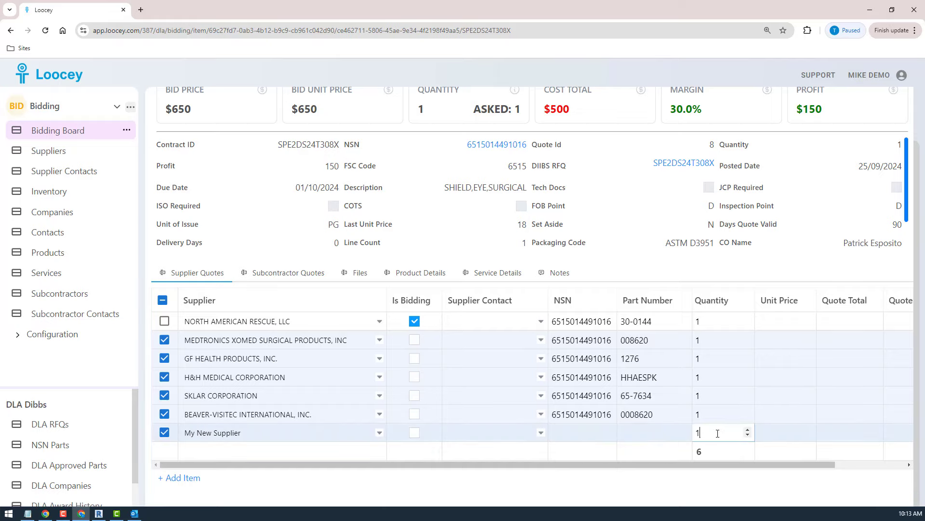
click(640, 431)
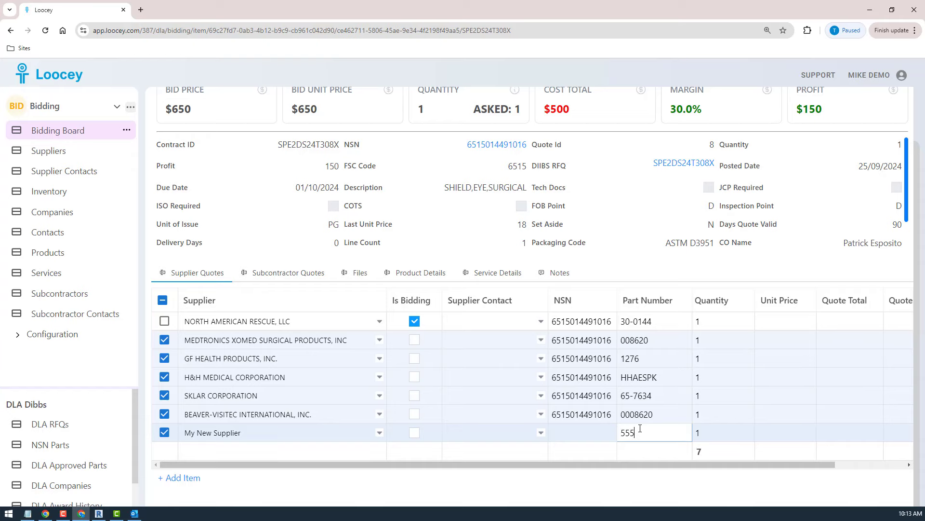
double_click(570, 415)
key(ctrl+c)
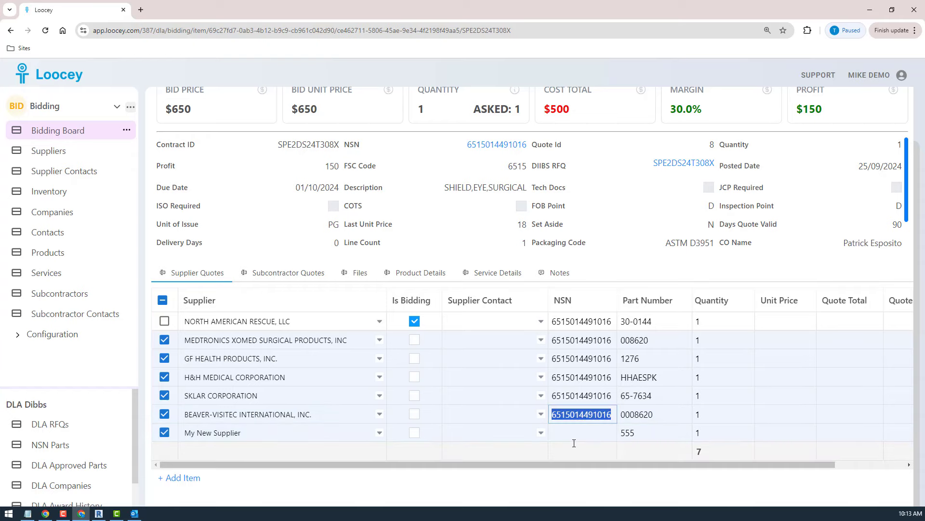
click(571, 429)
key(ctrl+v)
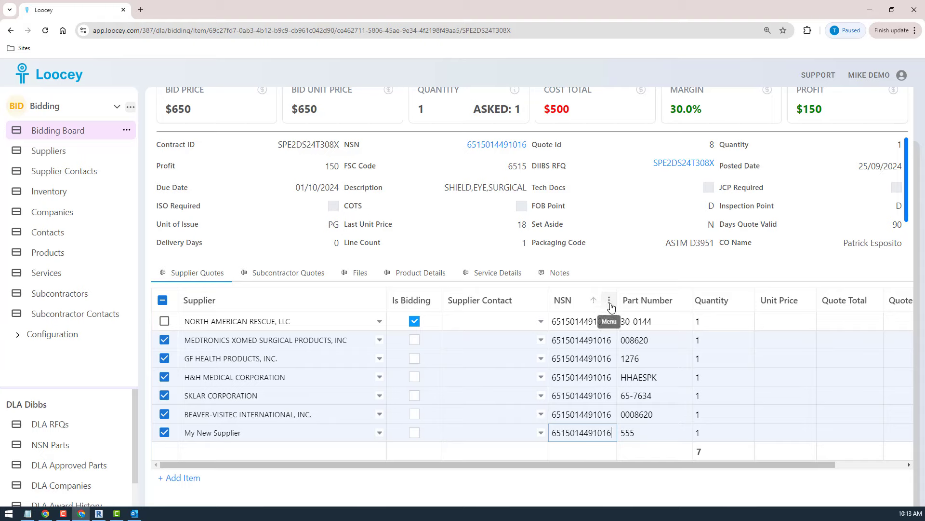
View the settings of the NSN column in the supplier quotes table and close them without saving.
click(610, 301)
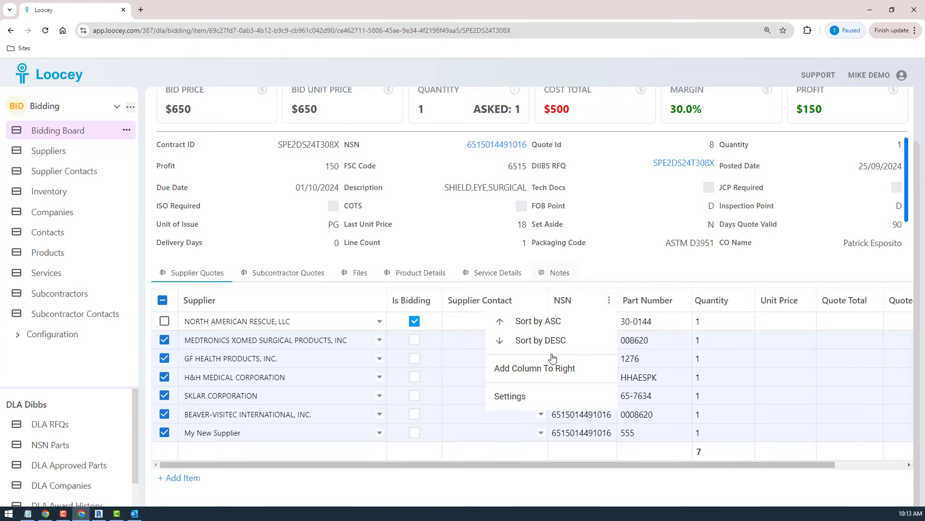
click(507, 398)
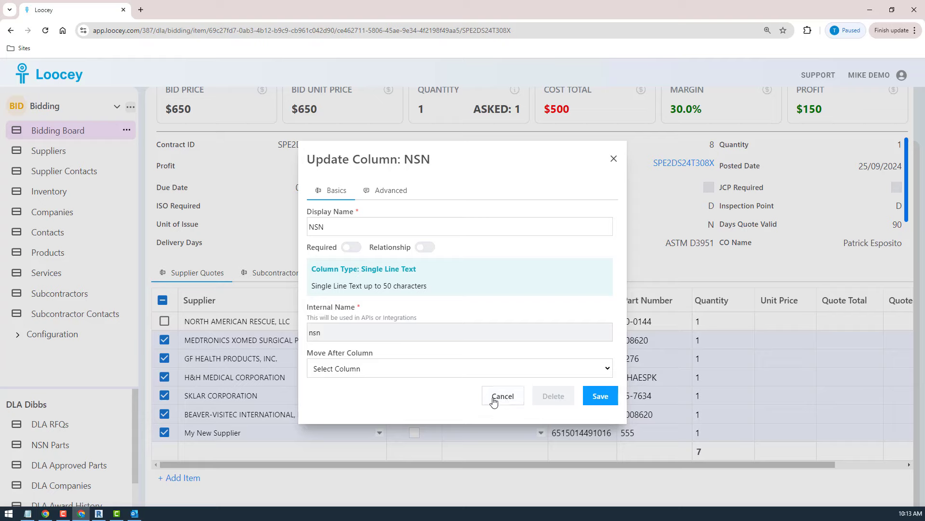
click(509, 400)
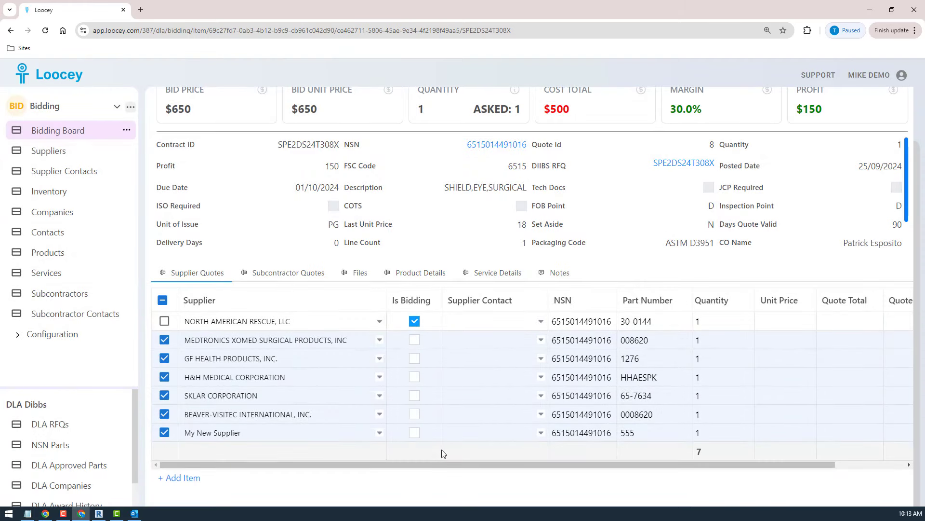
click(708, 345)
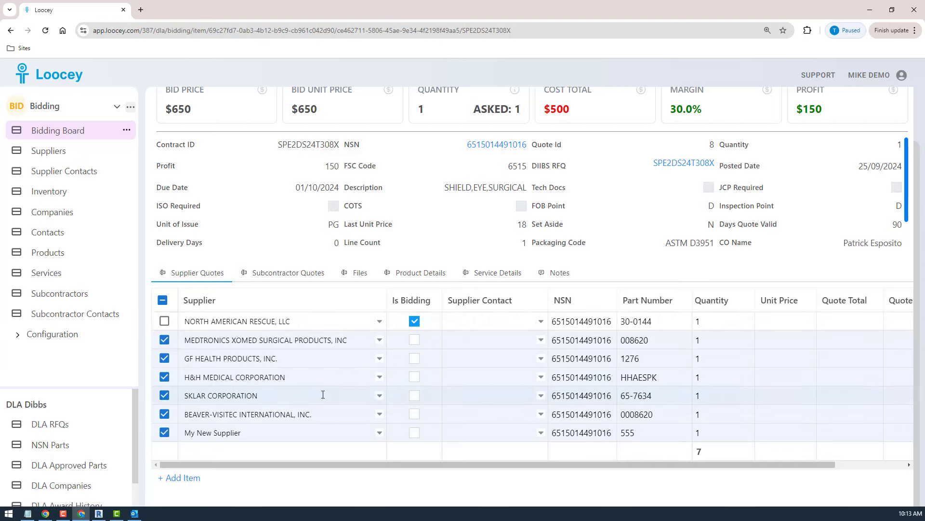
Reselect all supplier quotes except North American Rescue and open a new bulk email campaign for them.
click(162, 300)
click(162, 300)
click(164, 320)
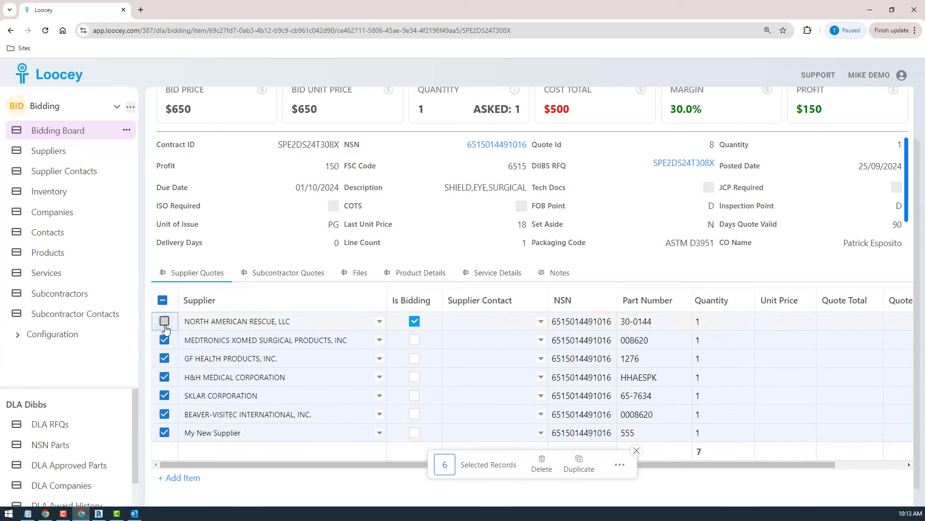
click(620, 464)
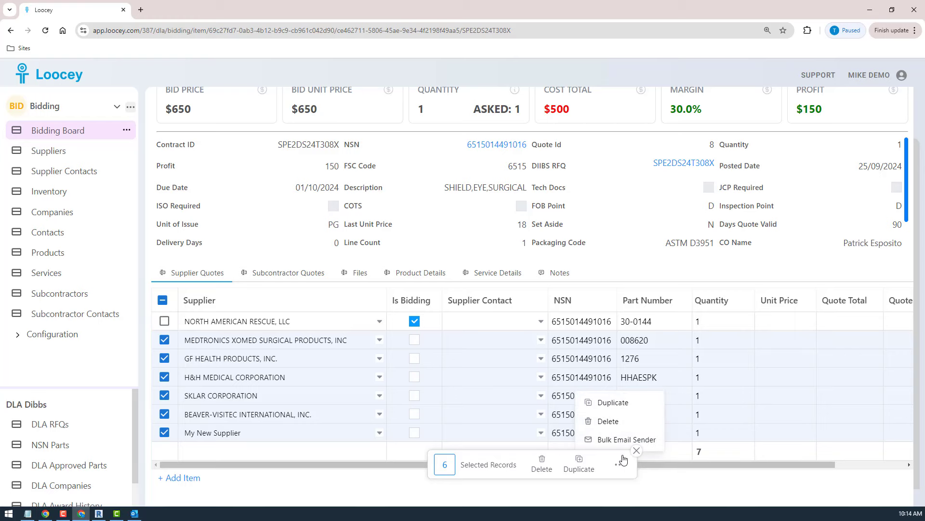
click(622, 439)
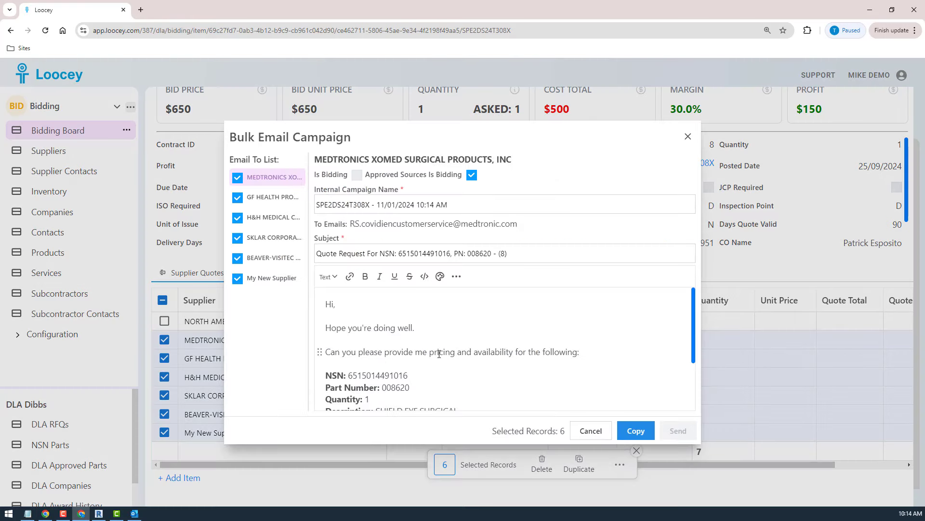
Compare the quote request emails for Medtronics Xomed and My New Supplier, checking the item details and the approved sources section.
scroll(446, 350, down, 3)
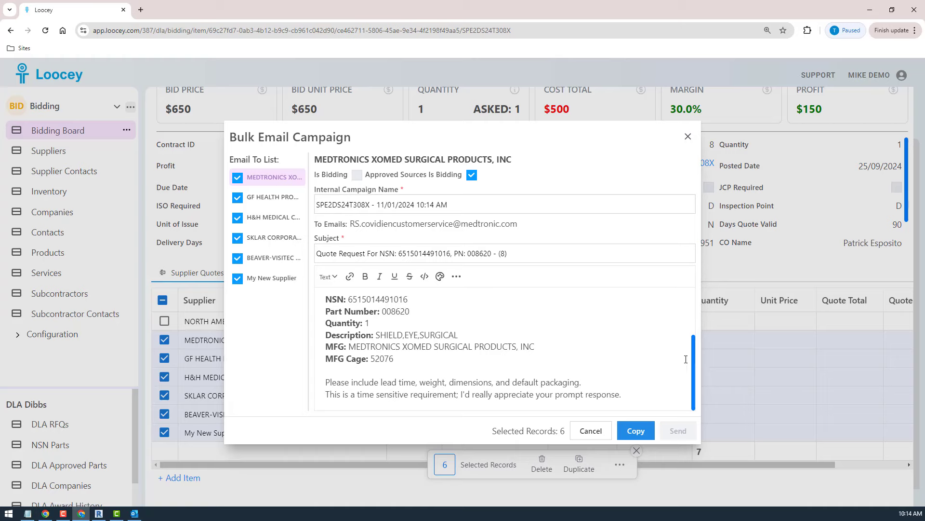
click(272, 277)
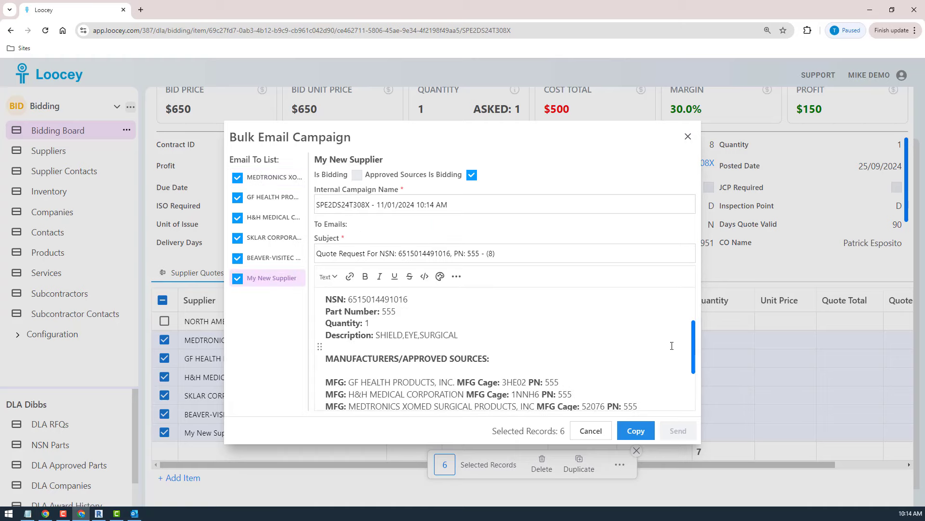
scroll(687, 350, down, 4)
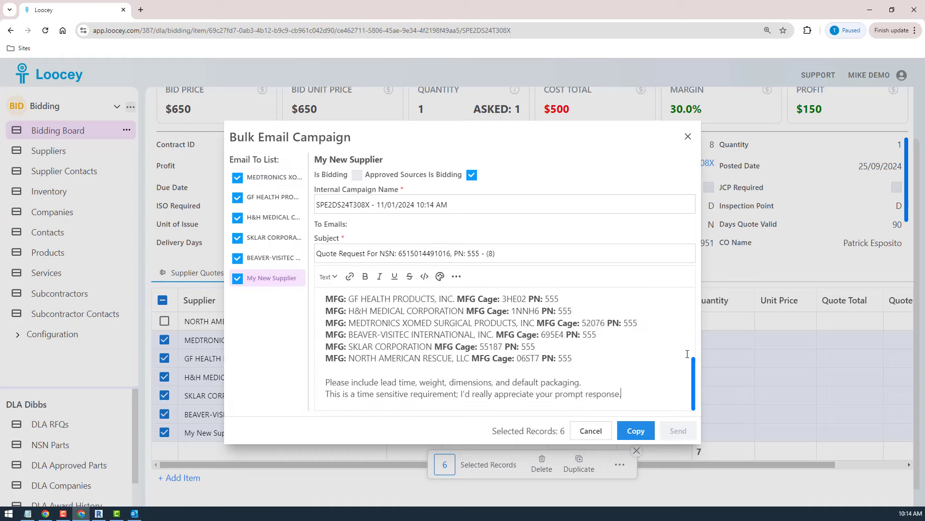
scroll(687, 350, up, 2)
scroll(688, 351, down, 3)
scroll(675, 328, up, 5)
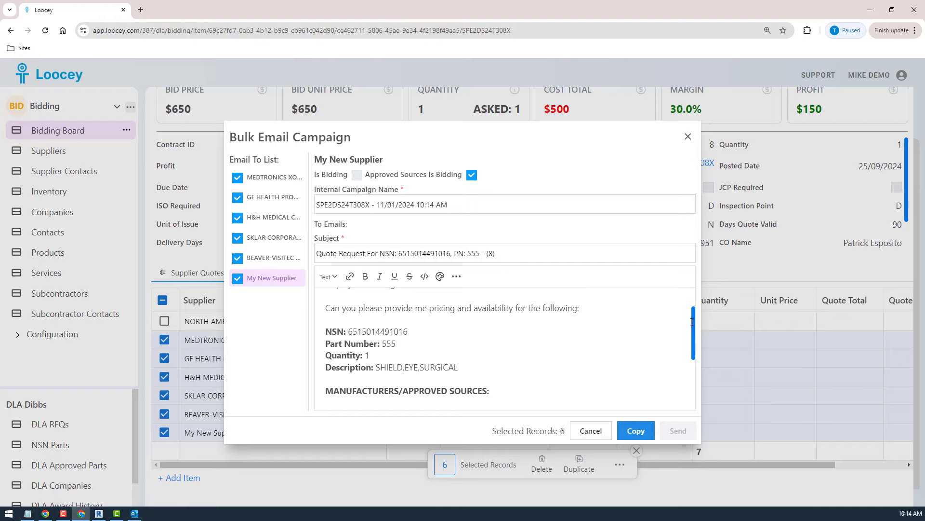
drag(691, 322, 694, 337)
scroll(697, 348, down, 3)
scroll(692, 361, up, 1)
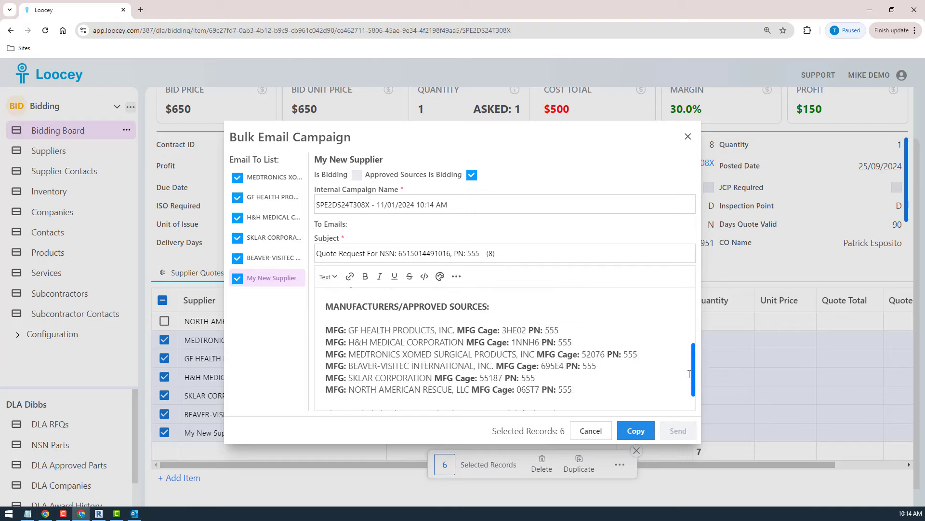
scroll(689, 374, down, 1)
scroll(687, 367, up, 3)
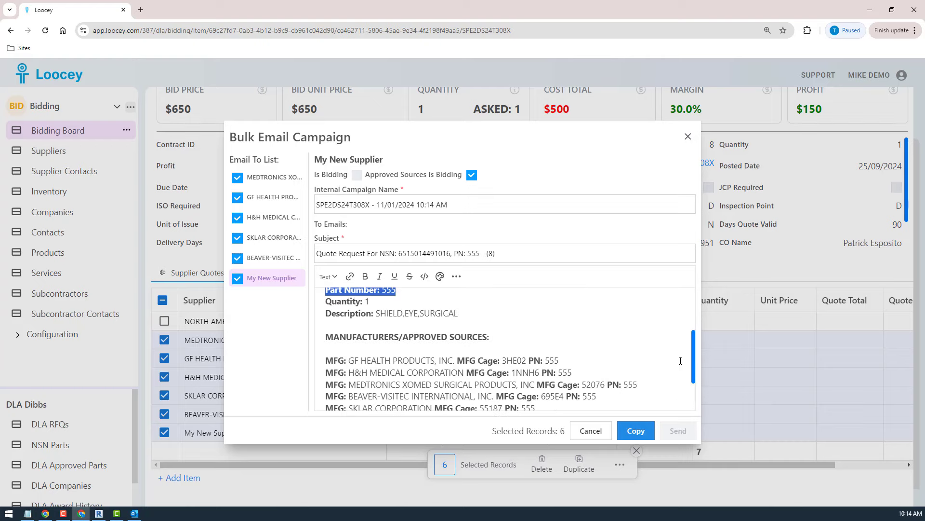
scroll(684, 359, down, 2)
scroll(679, 349, up, 2)
scroll(679, 349, down, 3)
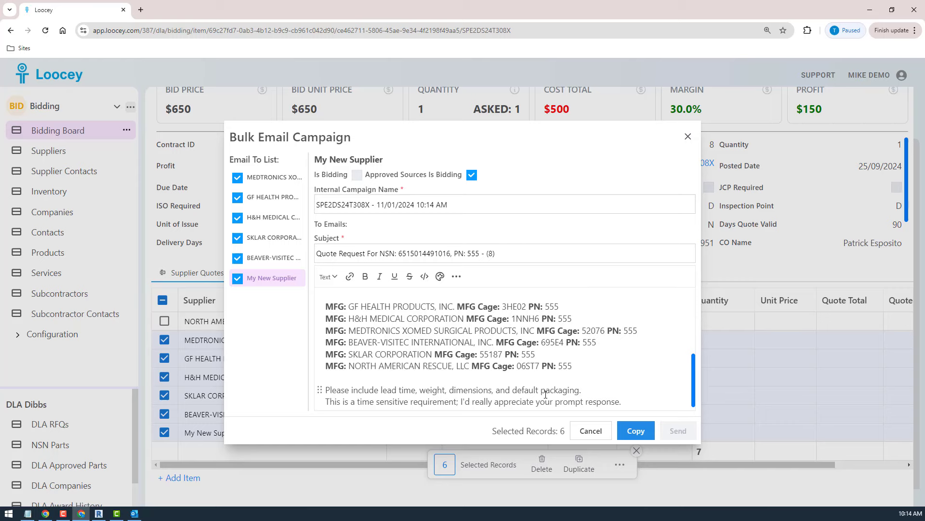
drag(573, 366, 279, 330)
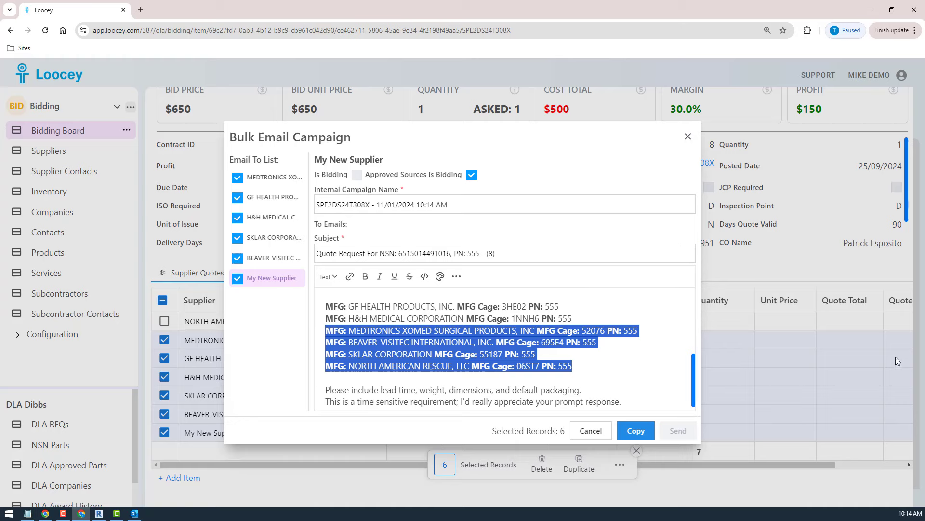
click(629, 376)
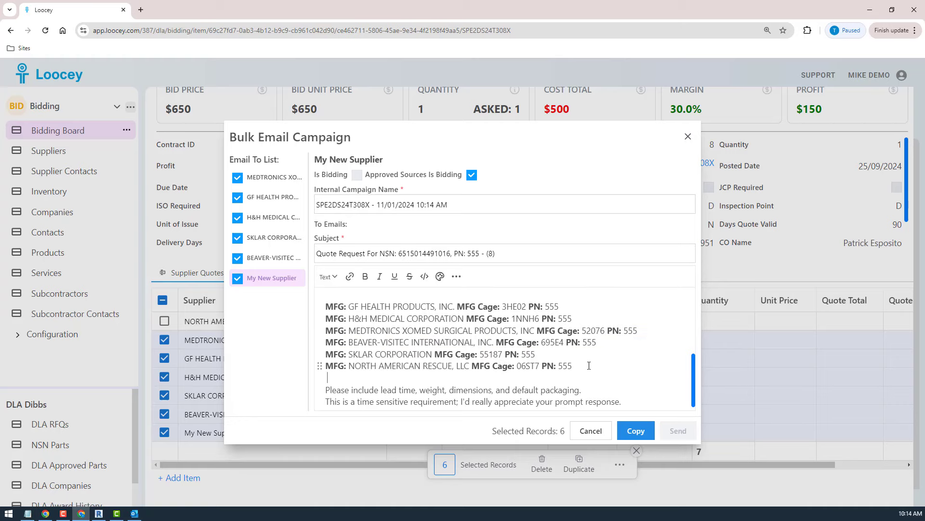
drag(589, 365, 542, 366)
click(629, 340)
drag(629, 340, 589, 339)
scroll(642, 331, up, 5)
scroll(642, 334, down, 5)
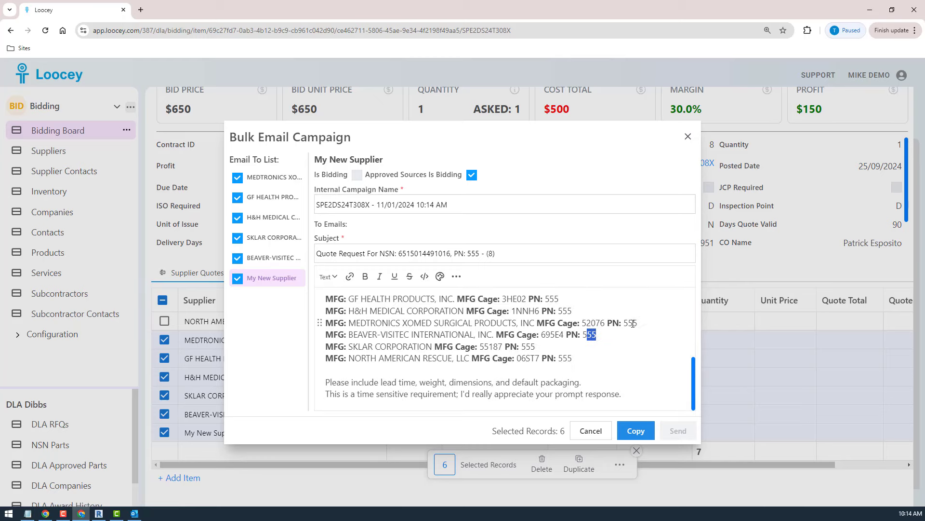
triple_click(627, 324)
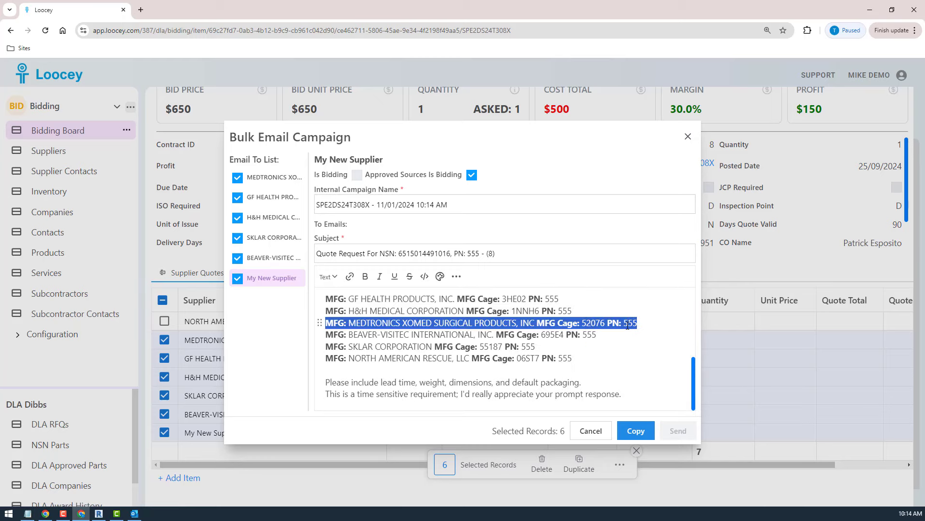
click(627, 323)
drag(637, 323, 619, 323)
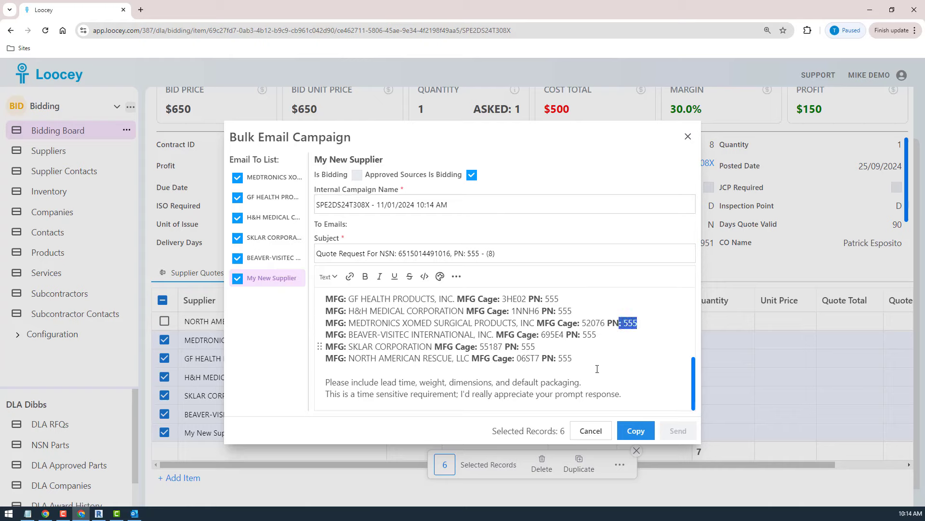
click(692, 403)
mouse_move(692, 403)
mouse_down()
mouse_move(691, 340)
mouse_move(695, 391)
mouse_up()
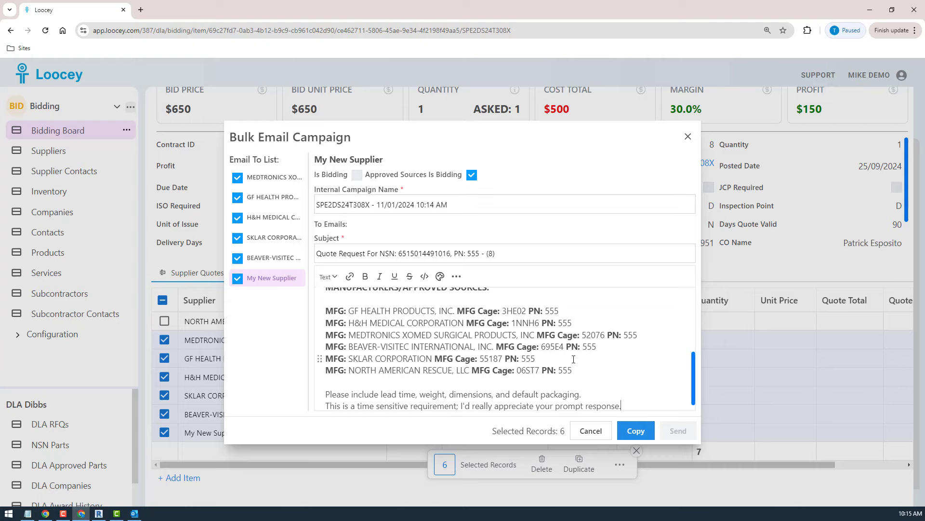
scroll(573, 359, up, 2)
scroll(573, 359, down, 2)
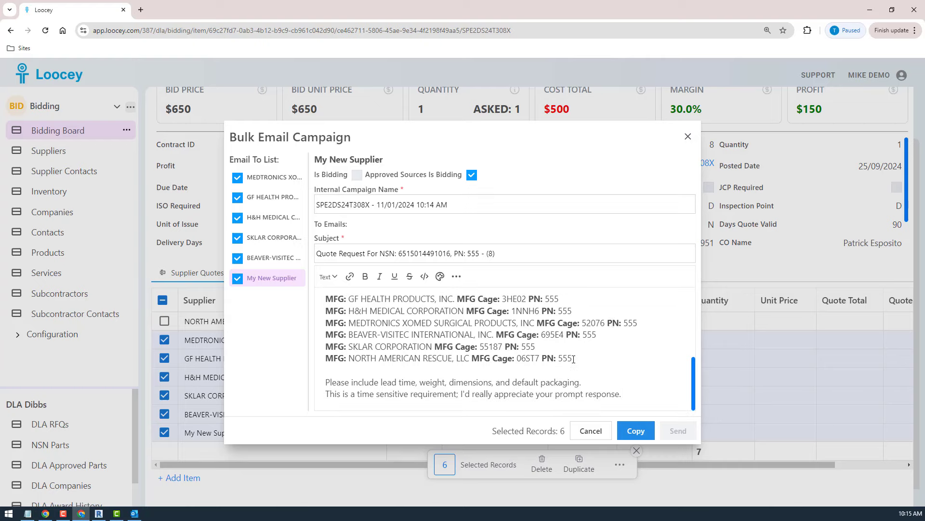
mouse_move(574, 358)
mouse_down()
mouse_move(347, 311)
mouse_move(333, 299)
mouse_up()
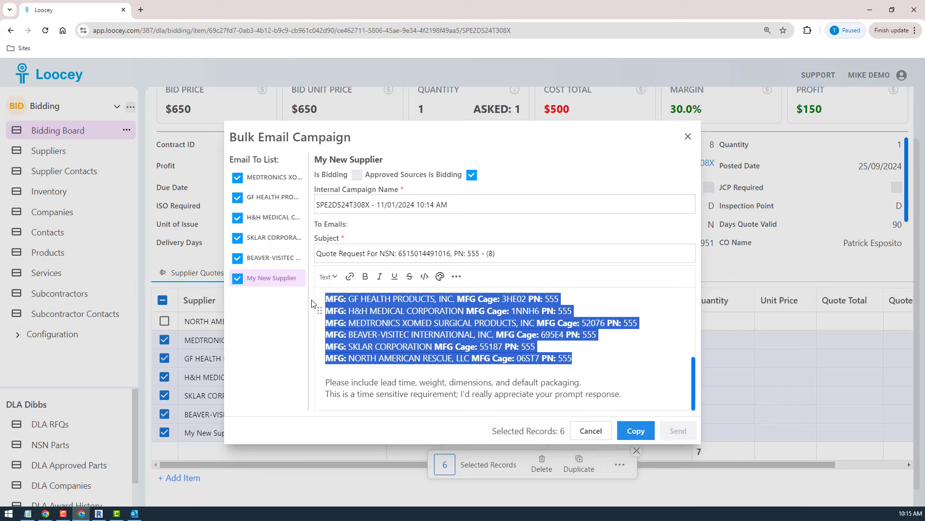
click(587, 356)
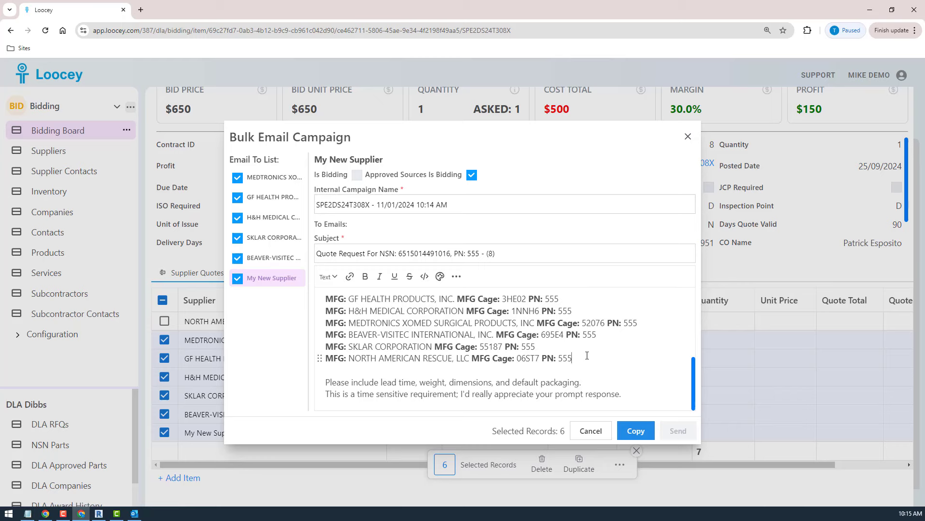
Recheck My New Supplier's quote request email, from the NSN and part number to the individual manufacturer lines and closing request.
scroll(587, 355, up, 3)
scroll(588, 354, down, 3)
drag(596, 334, 292, 336)
click(606, 322)
drag(598, 360, 427, 372)
click(426, 373)
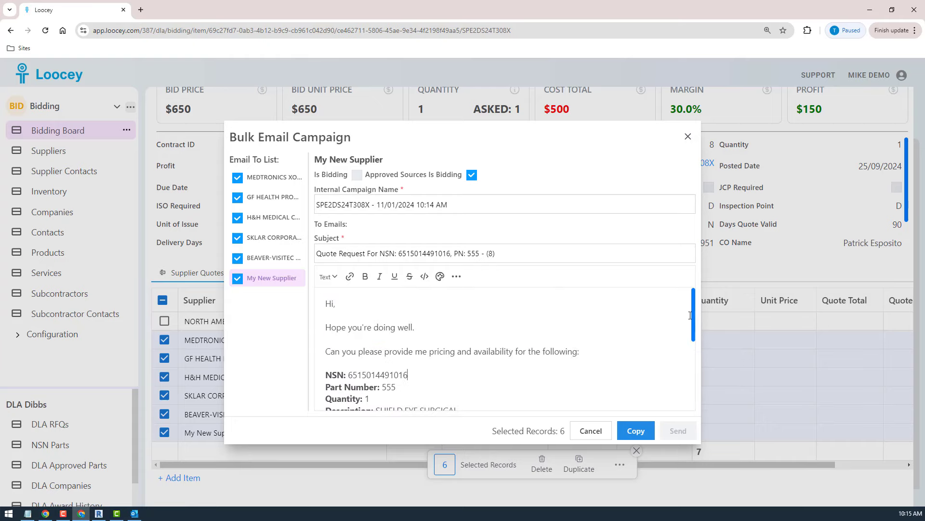
drag(694, 324, 674, 380)
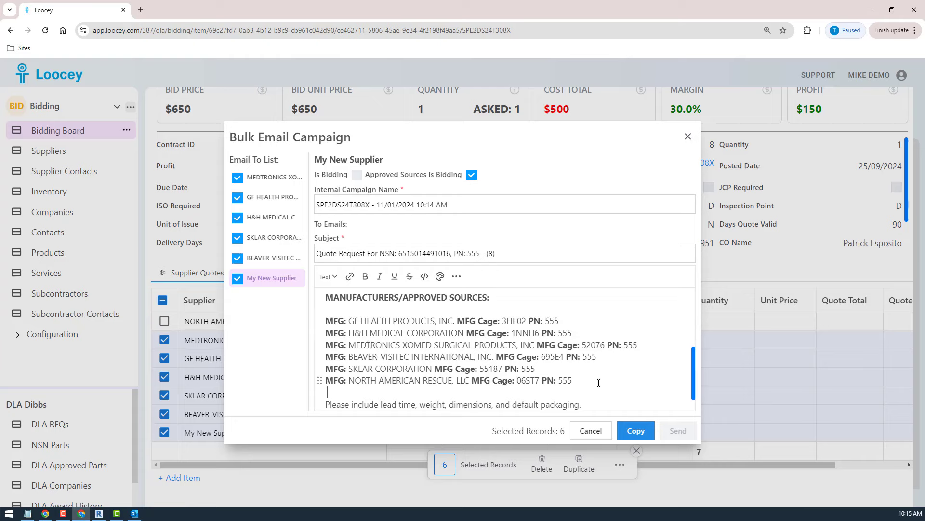
scroll(599, 382, down, 1)
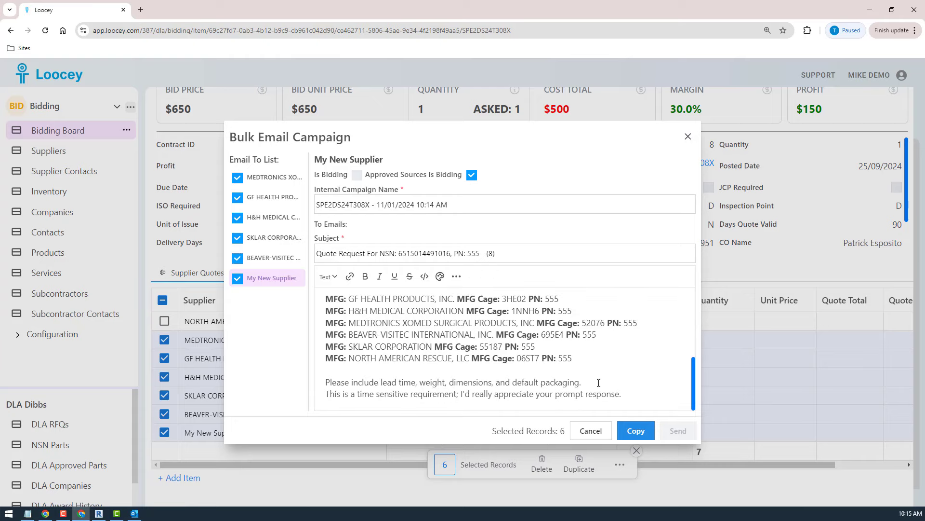
click(253, 260)
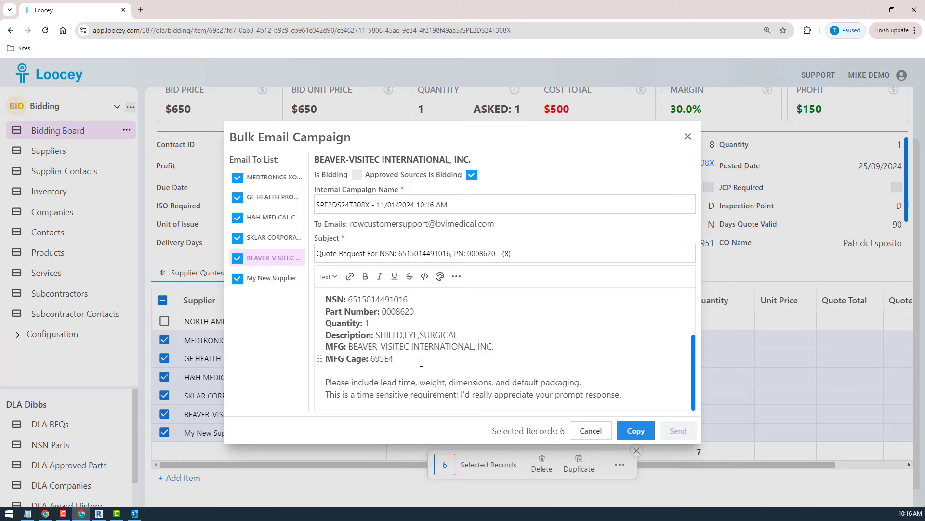
drag(394, 359, 324, 347)
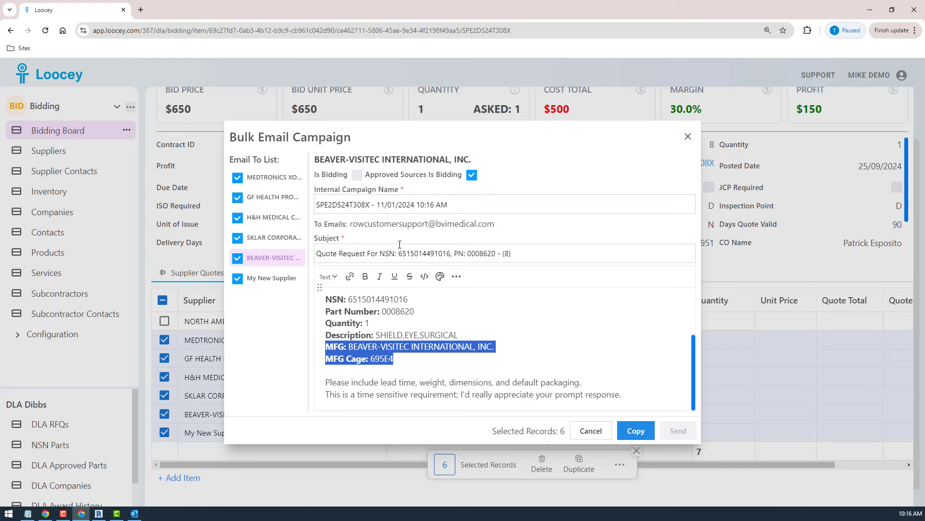
click(237, 278)
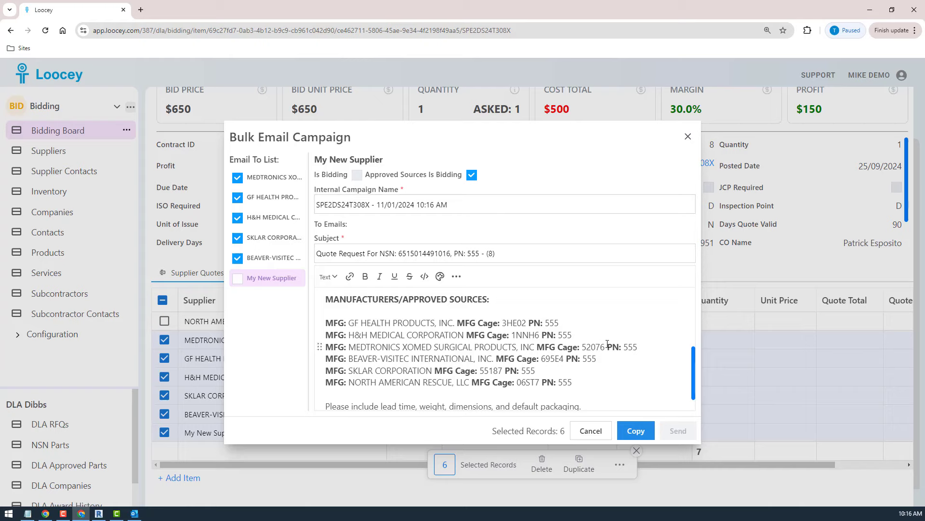
drag(605, 396, 287, 361)
click(587, 334)
drag(511, 311, 294, 350)
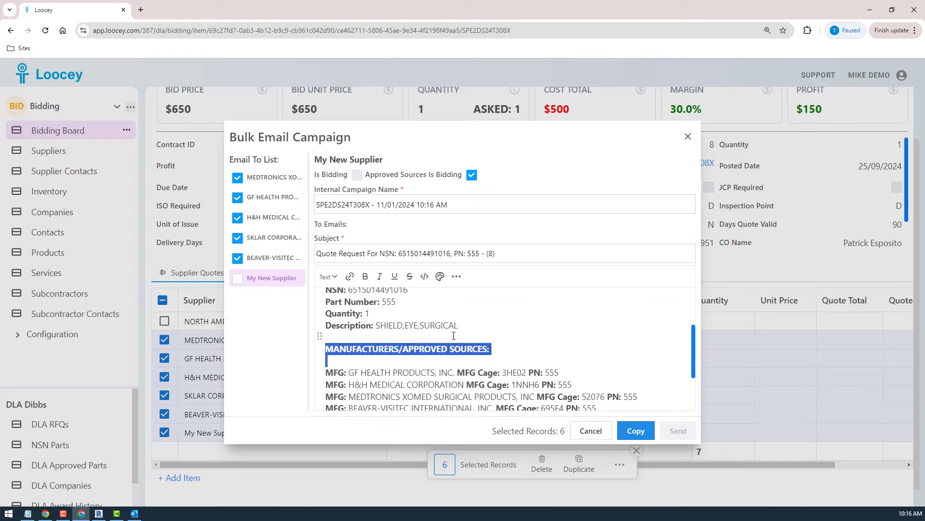
scroll(454, 336, up, 2)
scroll(454, 336, down, 3)
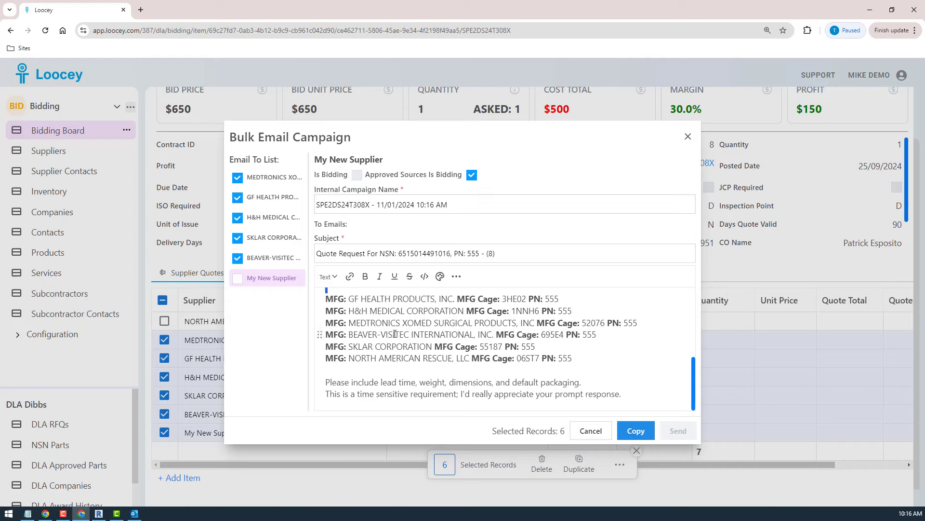
scroll(395, 334, up, 4)
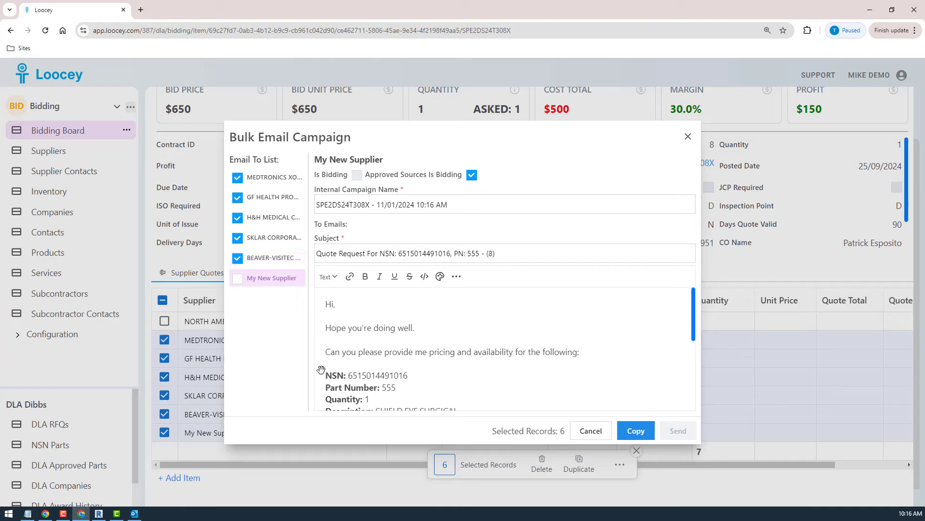
click(270, 178)
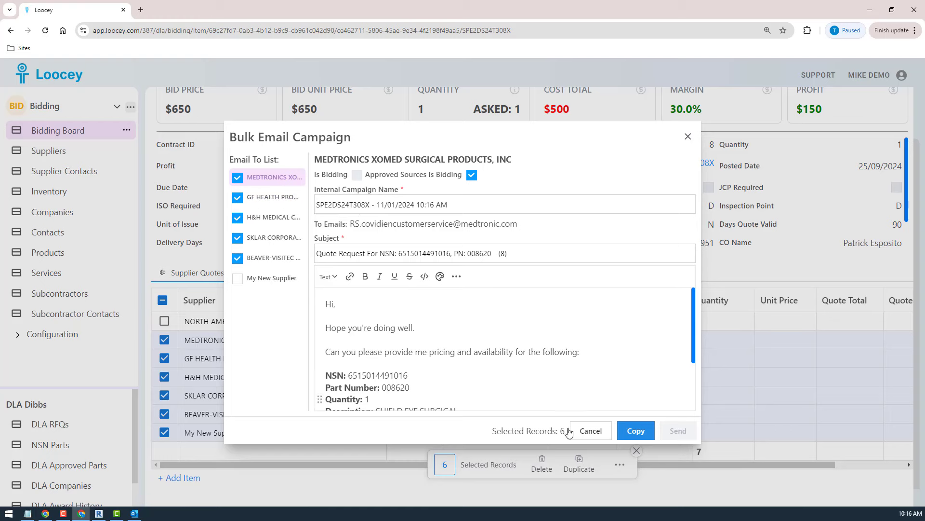
click(590, 430)
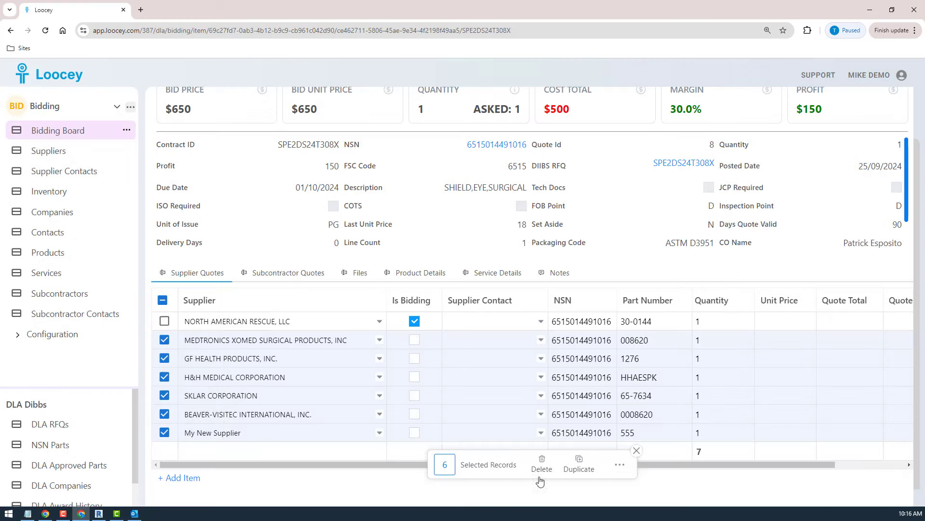
click(623, 473)
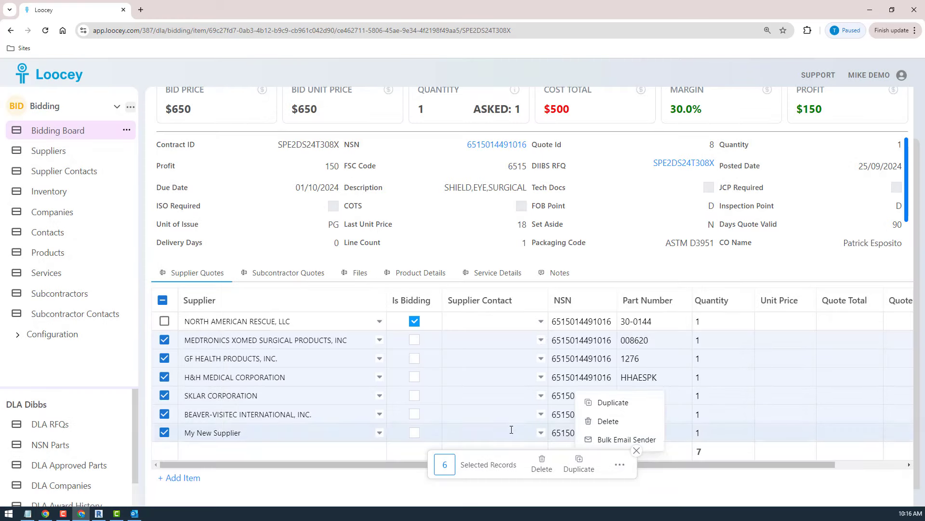
click(635, 459)
click(635, 456)
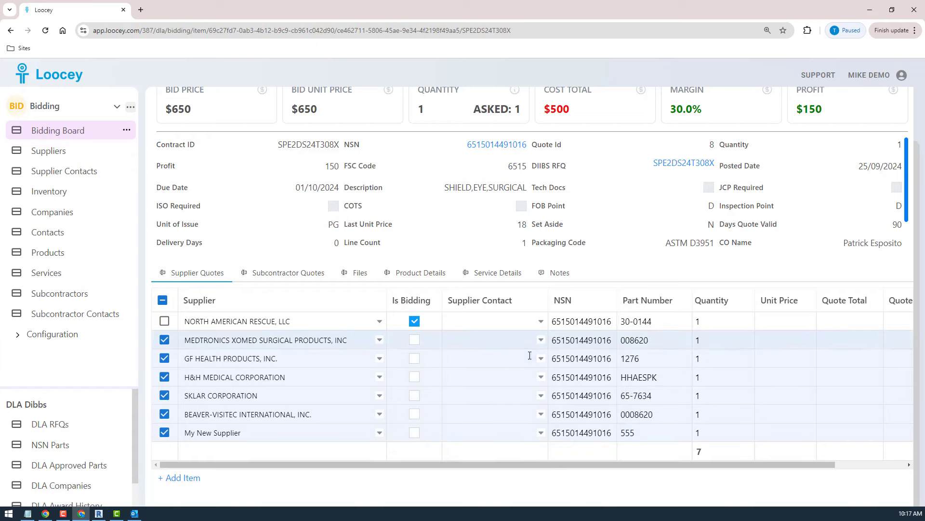
Check which supplier contacts can be chosen for the Medtronics Xomed and Beaver-Visitec quotes.
click(499, 339)
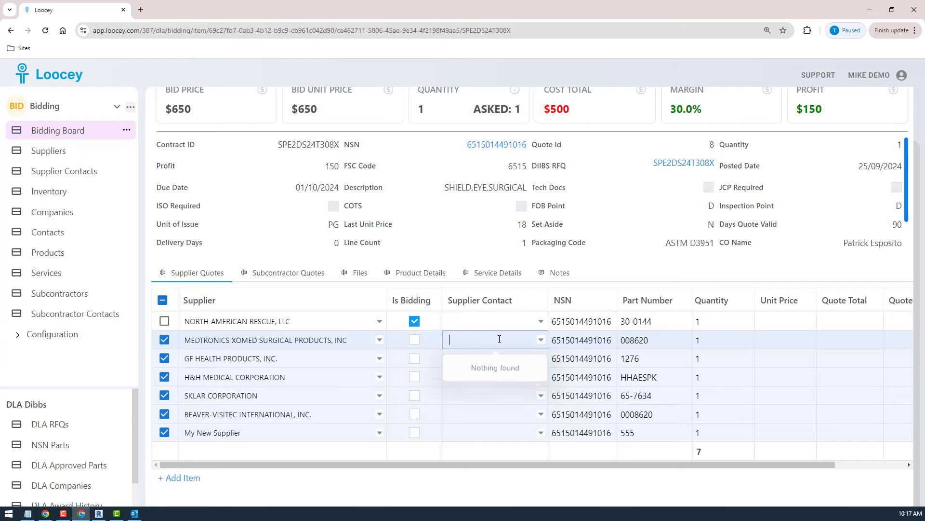
click(489, 413)
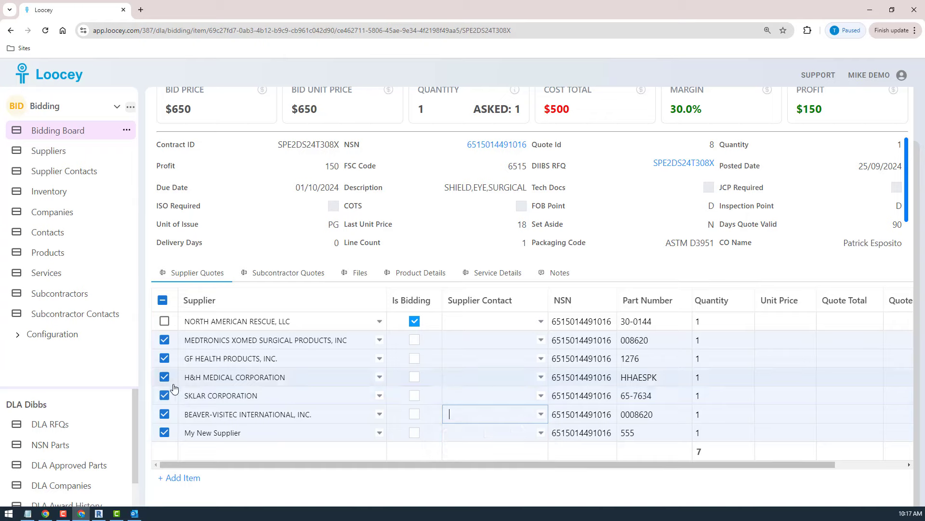
Copy the supplier name SKLAR CORPORATION from its quote and search the Suppliers list for it.
click(256, 398)
double_click(253, 400)
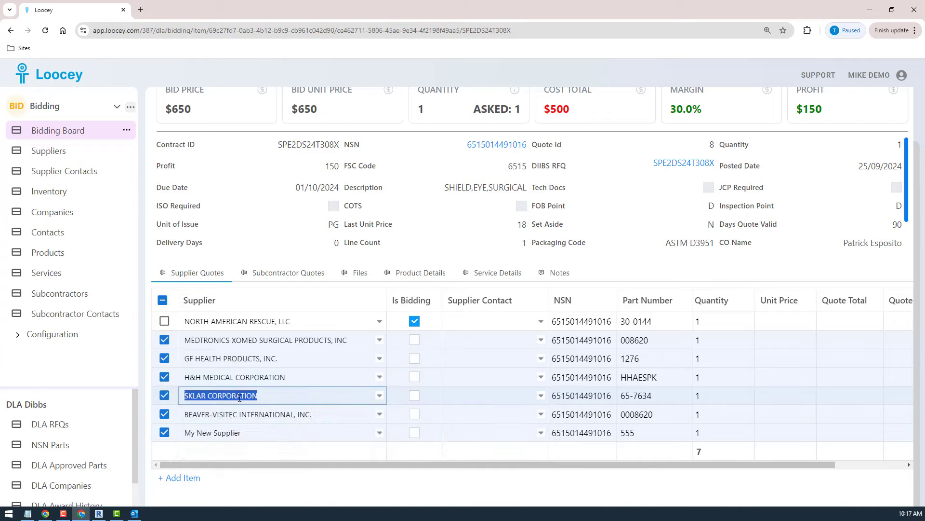
click(38, 152)
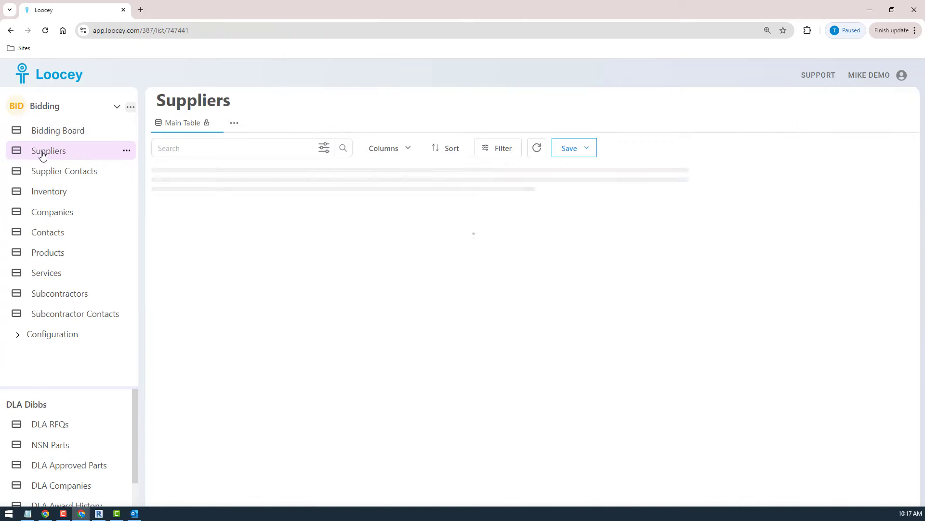
click(213, 150)
text(SKLAR CORPORATION)
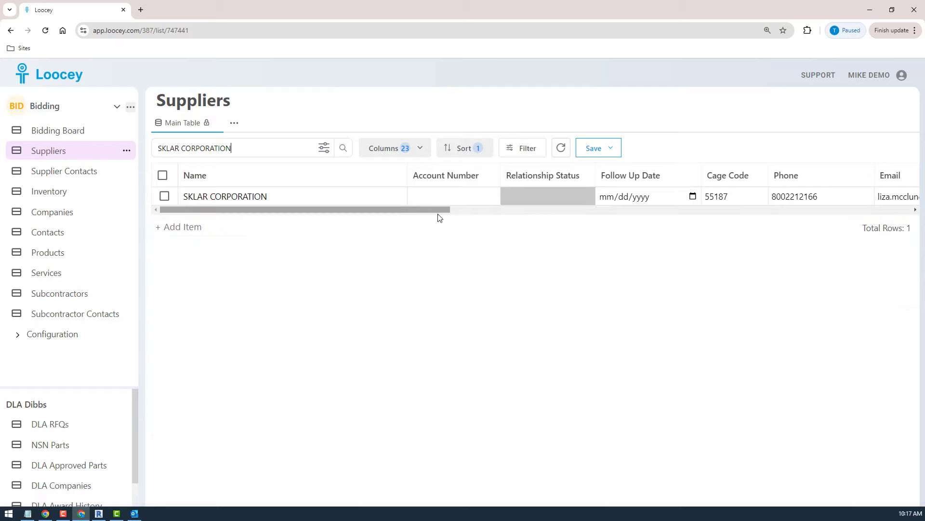
Insert 22 before the @ in SKLAR CORPORATION's supplier email.
drag(440, 210, 587, 227)
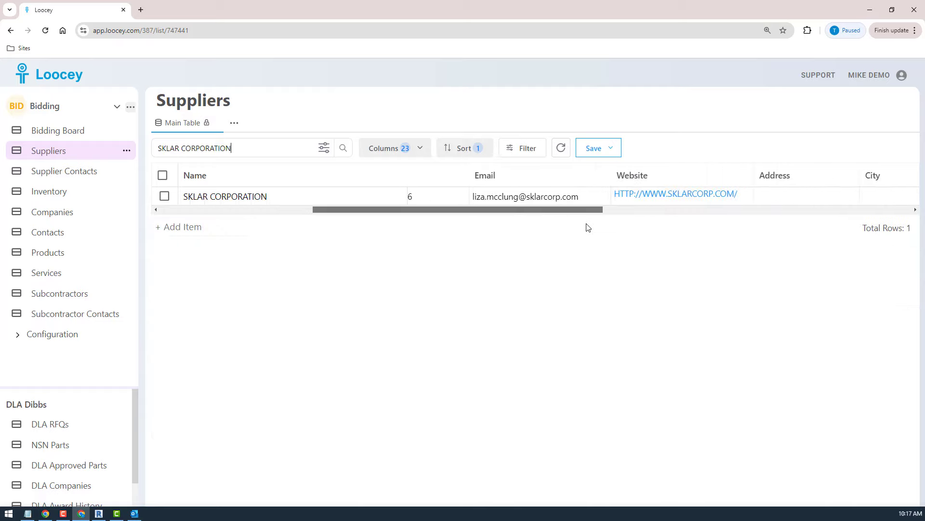
click(519, 197)
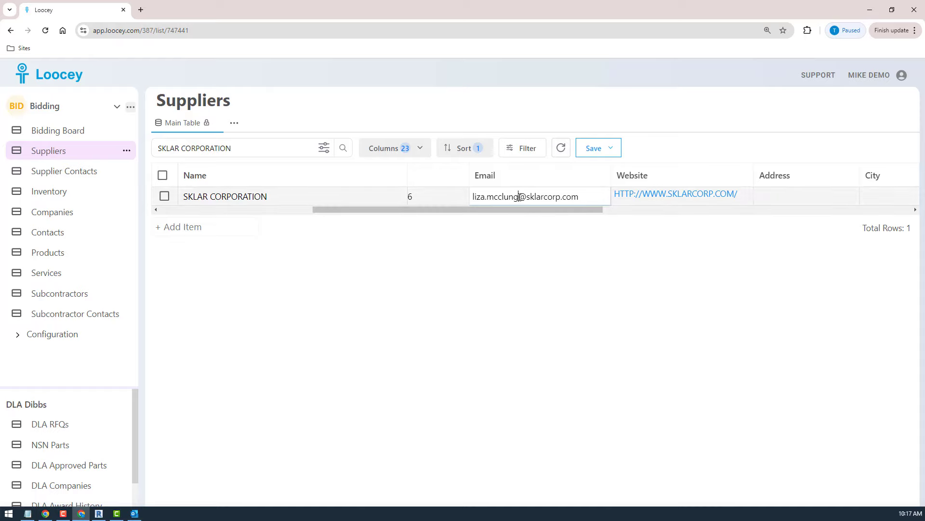
text(22)
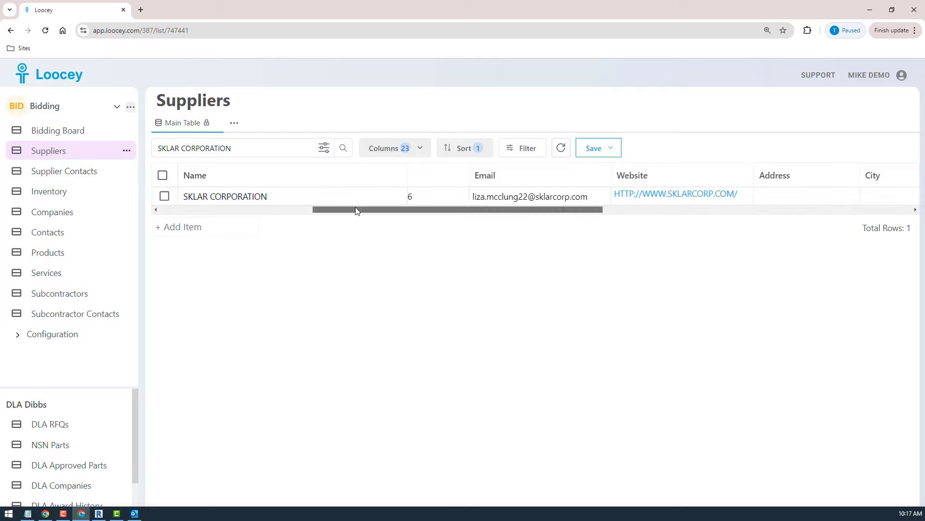
Open SKLAR CORPORATION's record and add a contact, filling in the contact's full name and first name.
drag(355, 208, 209, 208)
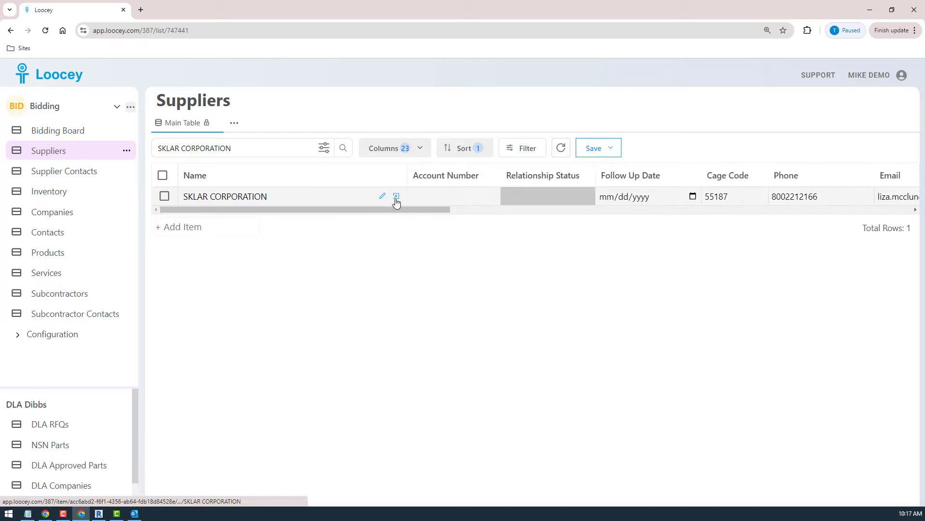
click(394, 195)
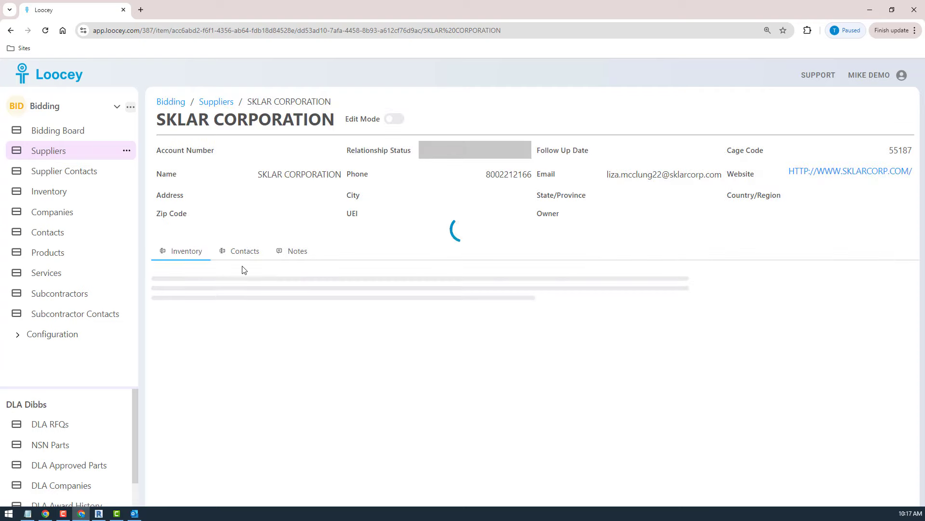
click(240, 252)
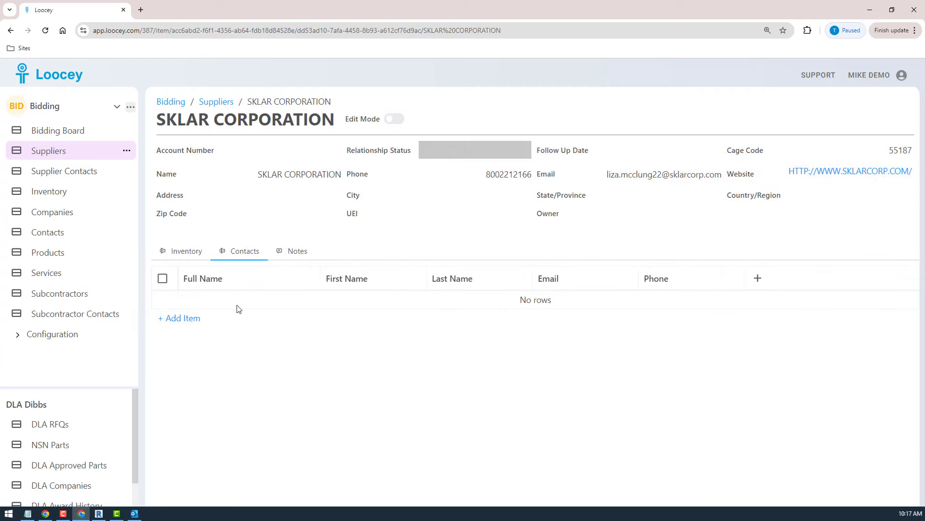
click(170, 319)
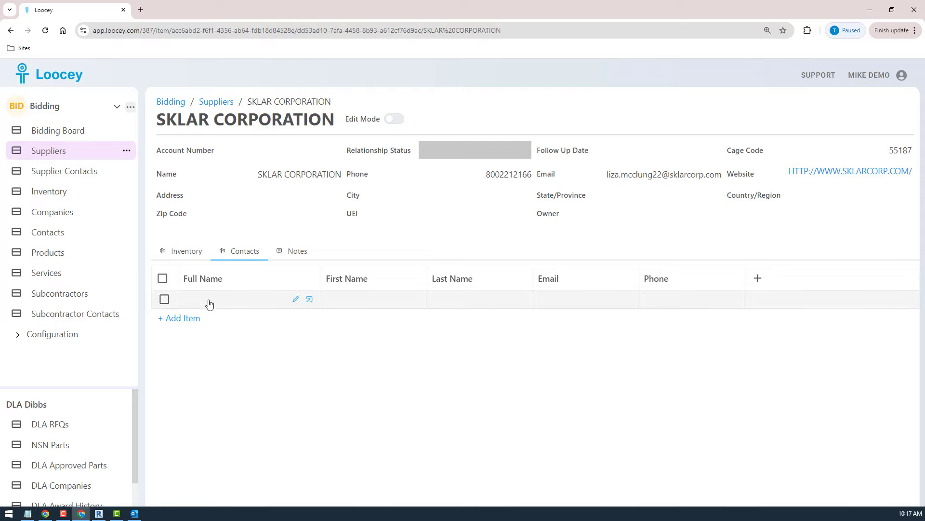
click(296, 301)
text(John Smith)
click(298, 302)
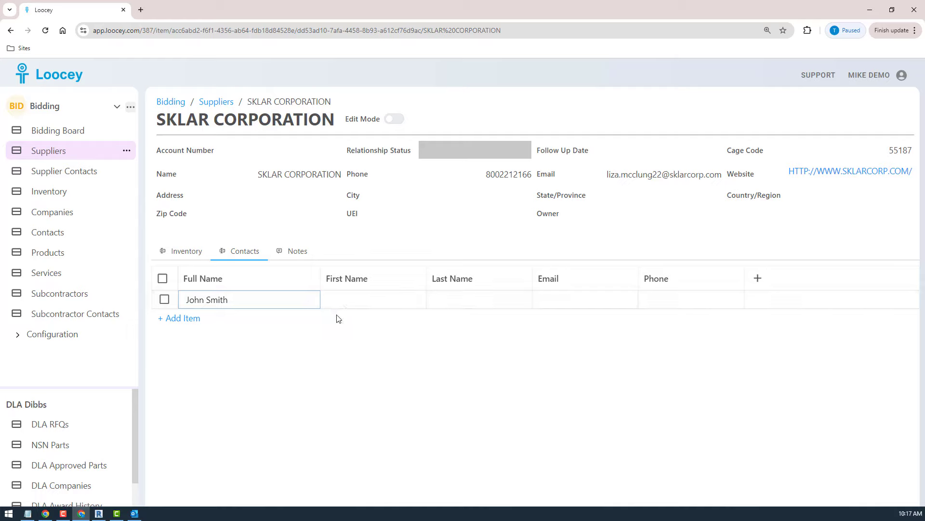
click(345, 306)
text(John)
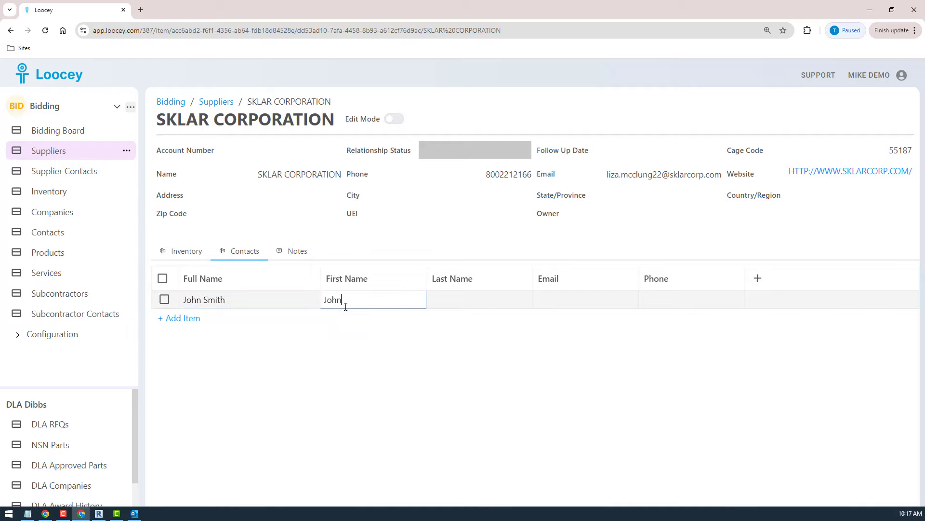
Fill in the new contact's email, reusing the company domain copied from the SKLAR CORPORATION supplier email.
click(563, 295)
text(J)
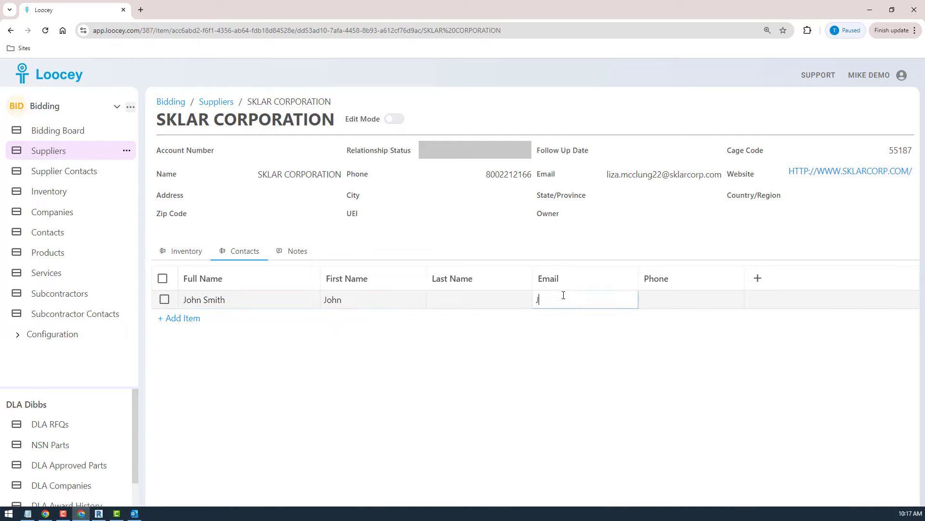
text(ohn@)
drag(670, 175, 726, 174)
key(ctrl+c)
click(596, 292)
key(ctrl+v)
key(Return)
Reopen bid SPE2DS24T308X from the Bidding Board and assign the new contact to the SKLAR CORPORATION supplier quote.
click(58, 130)
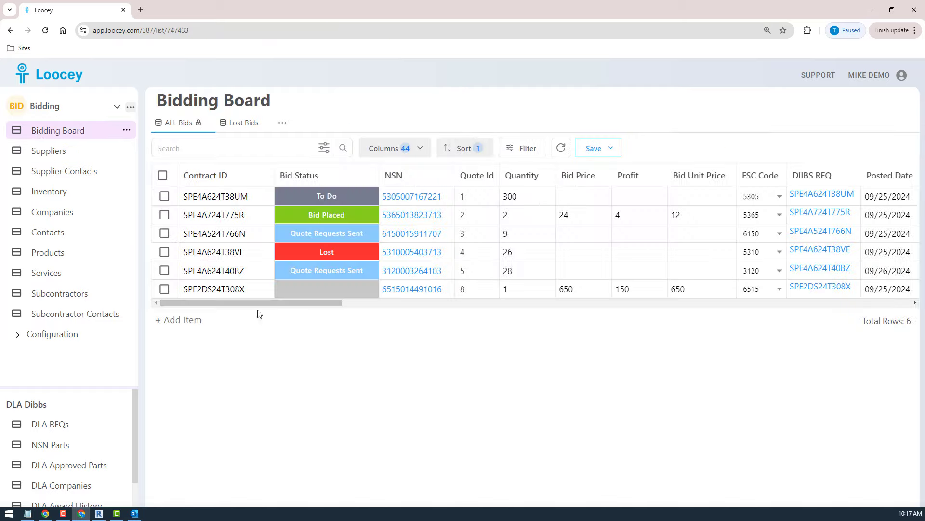
click(263, 289)
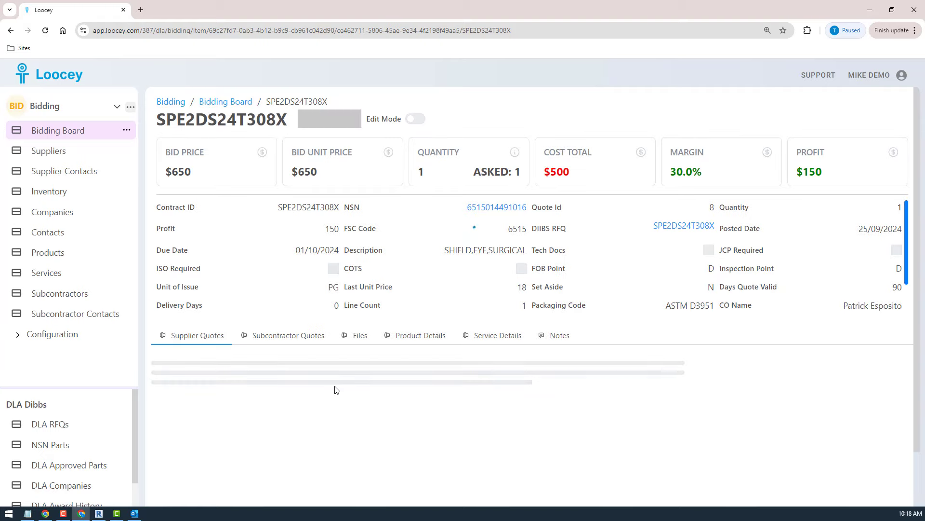
scroll(363, 421, down, 2)
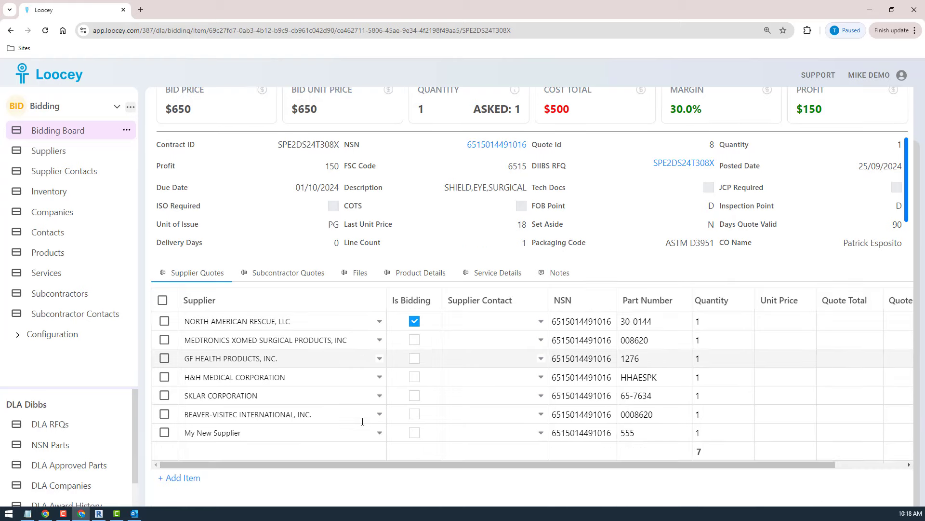
click(480, 395)
click(483, 435)
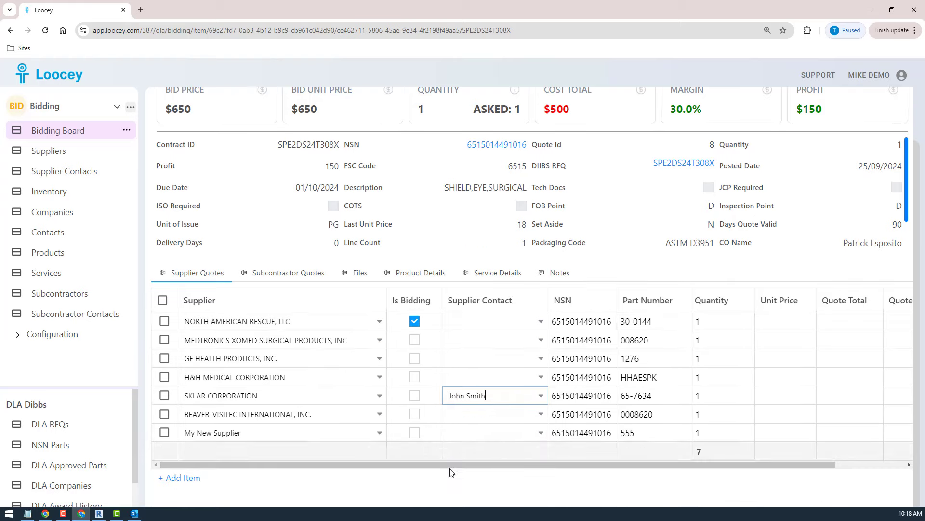
Select all seven supplier quotes and open a bulk email campaign for them.
click(162, 300)
click(620, 464)
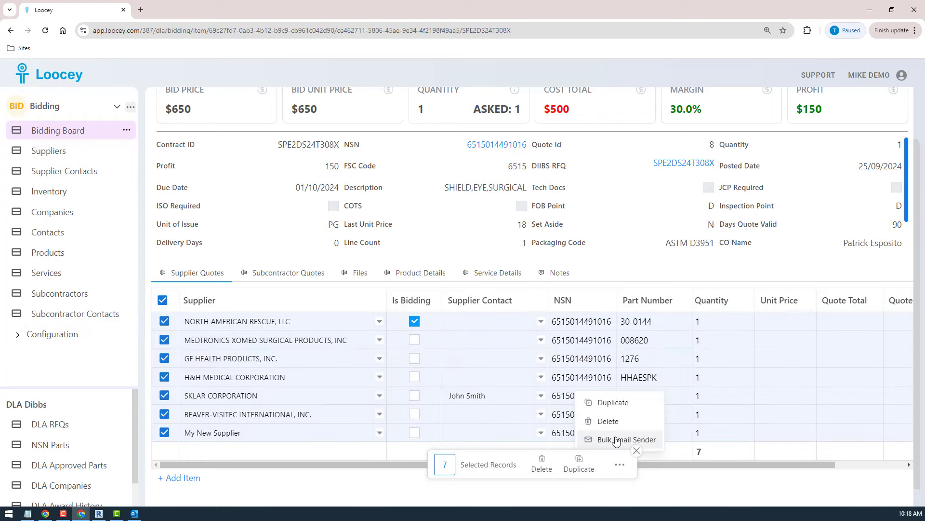
click(621, 439)
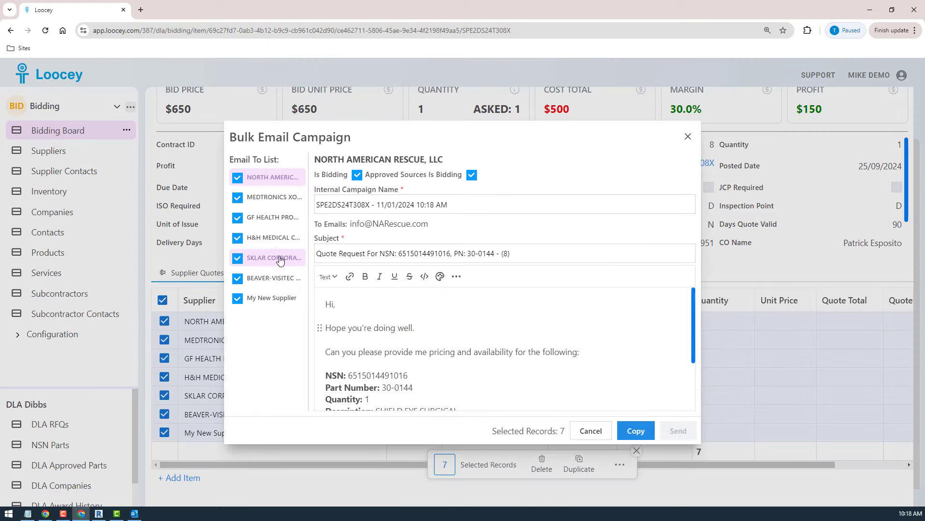
Check the recipient addresses on SKLAR CORPORATION's quote request email, highlighting part of the supplier address.
click(281, 259)
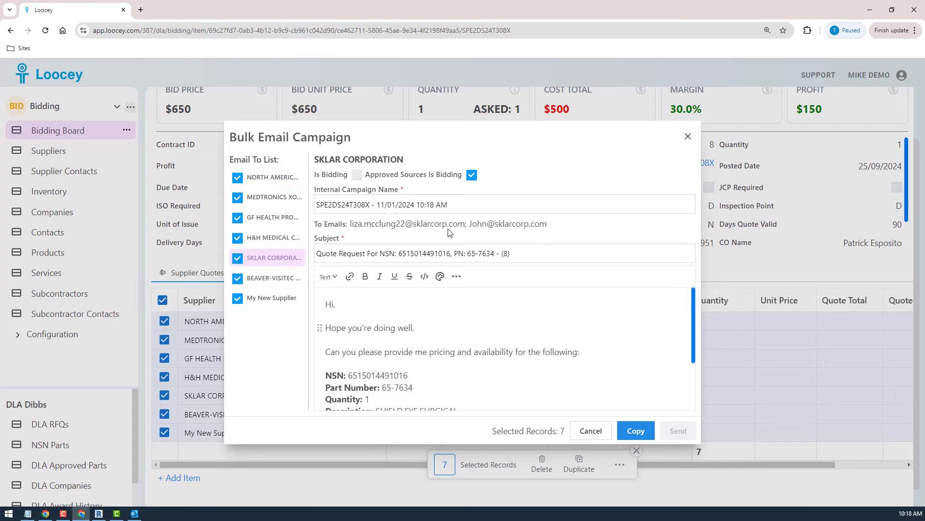
drag(395, 225, 431, 224)
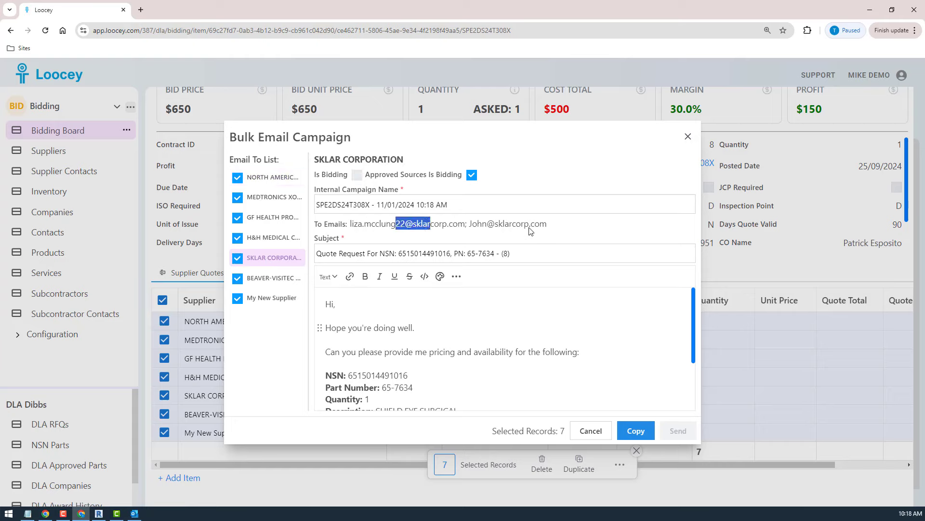
Examine the supplier address and the added contact's address in the recipients of SKLAR CORPORATION's quote request, highlighting each.
click(558, 226)
drag(315, 237, 351, 224)
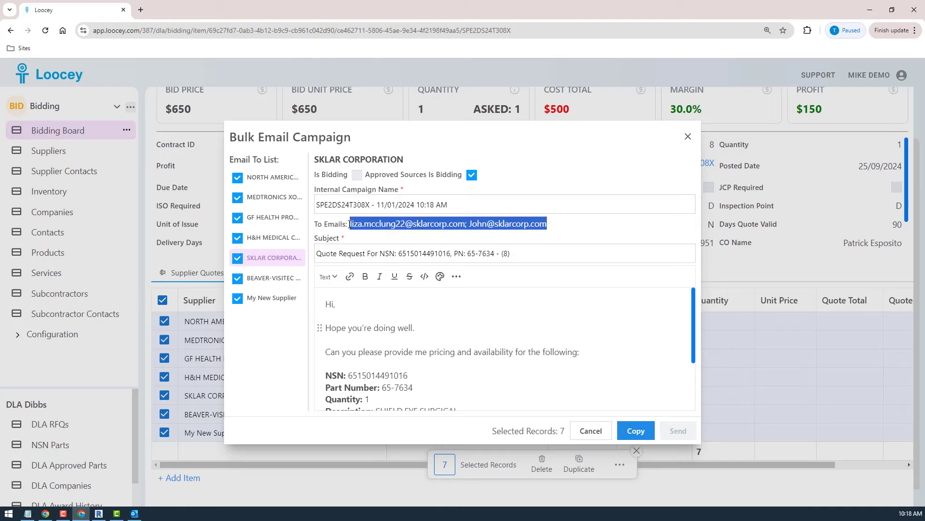
click(554, 223)
drag(554, 223, 495, 224)
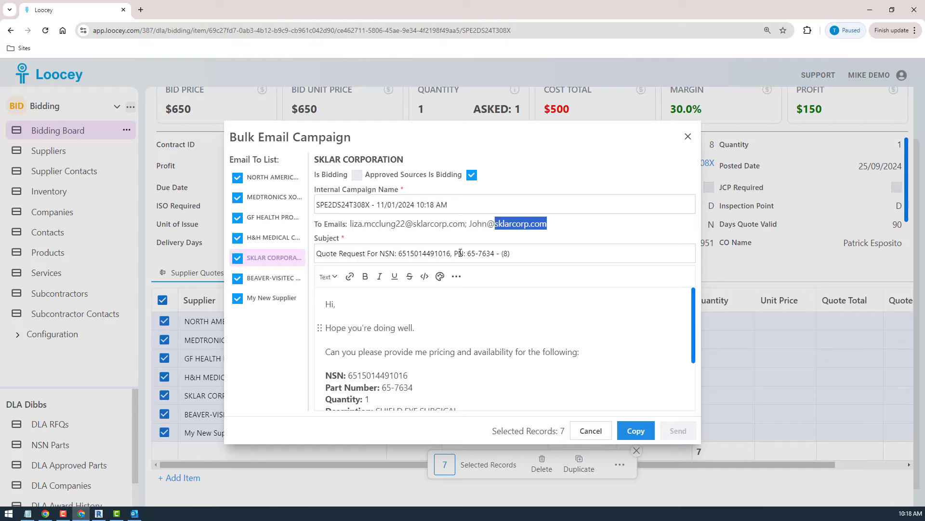
click(477, 227)
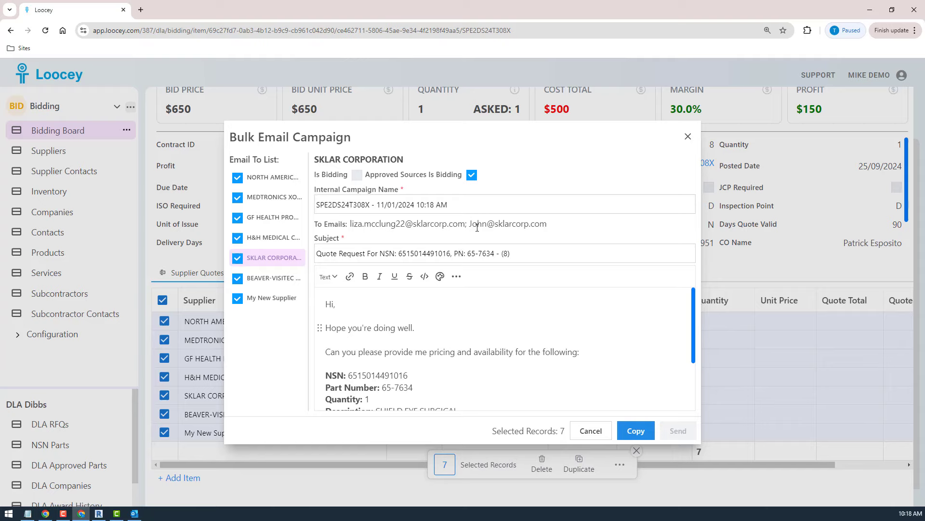
mouse_move(469, 224)
mouse_down()
mouse_move(538, 232)
mouse_move(467, 223)
mouse_up()
click(565, 224)
Review the SKLAR CORPORATION message body and the quote number in its subject, and cancel the bulk email campaign.
scroll(479, 365, down, 2)
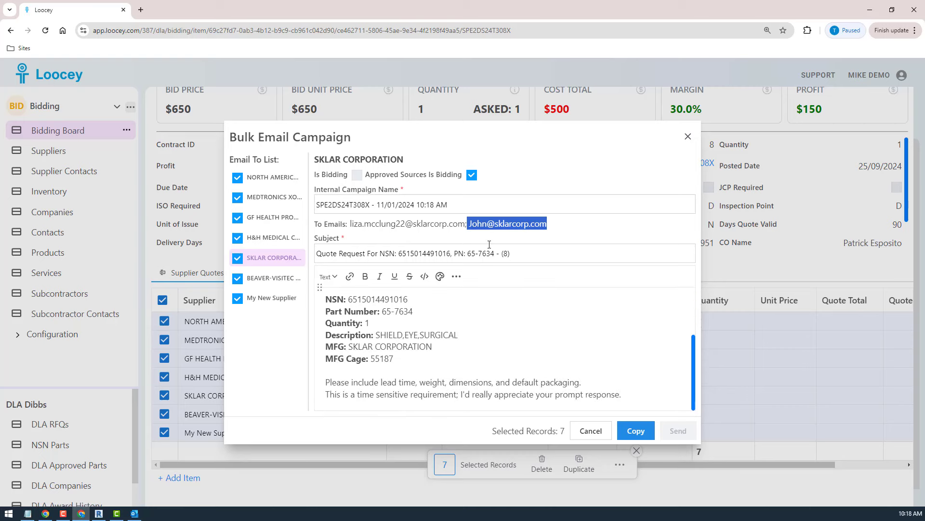
click(505, 254)
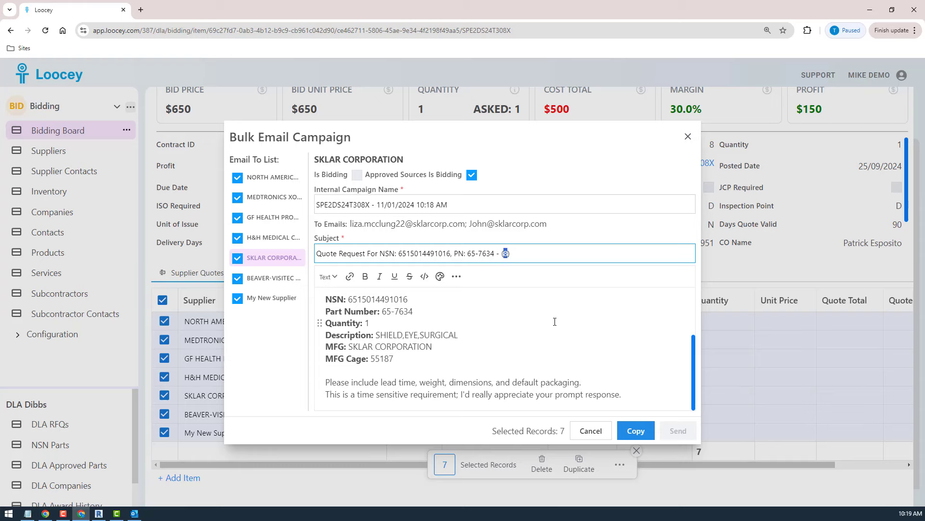
click(591, 431)
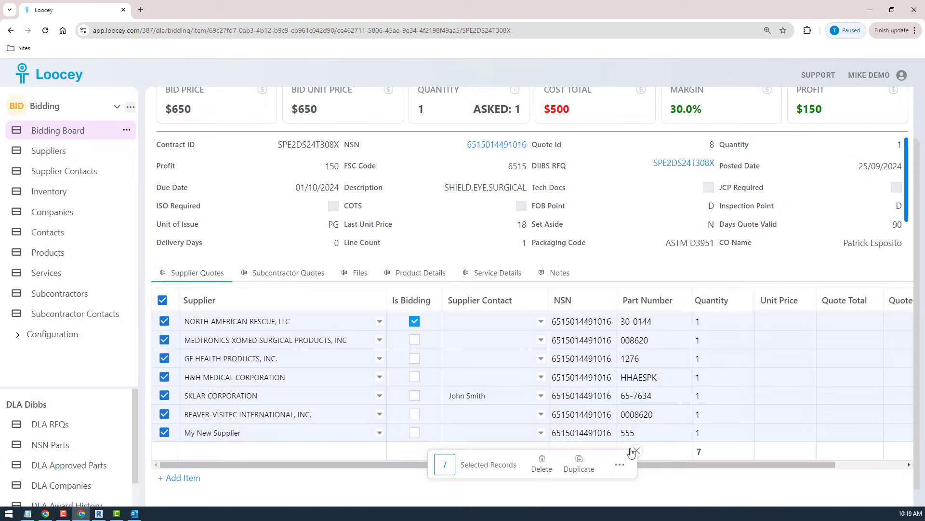
Return to the Bidding Board and open the DLA Label Maker for bid SPE4A624T38UM.
click(51, 130)
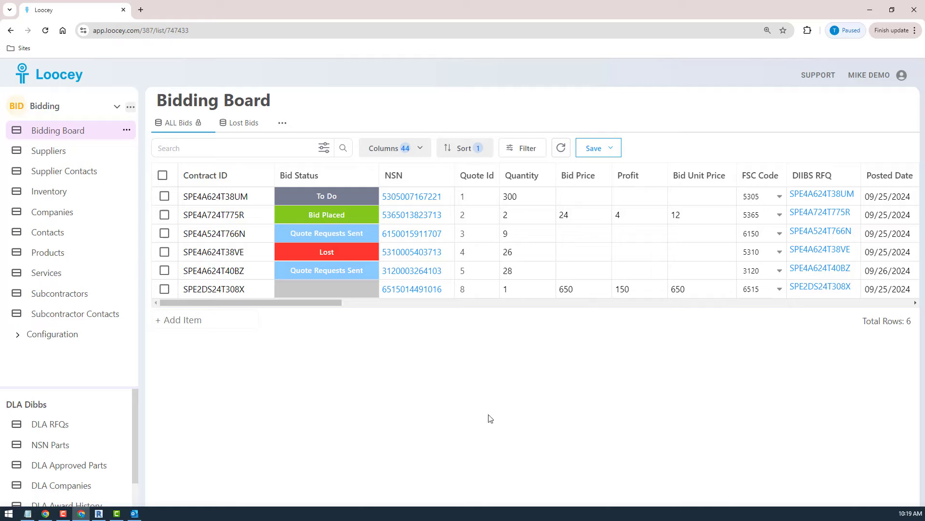
click(164, 196)
click(623, 351)
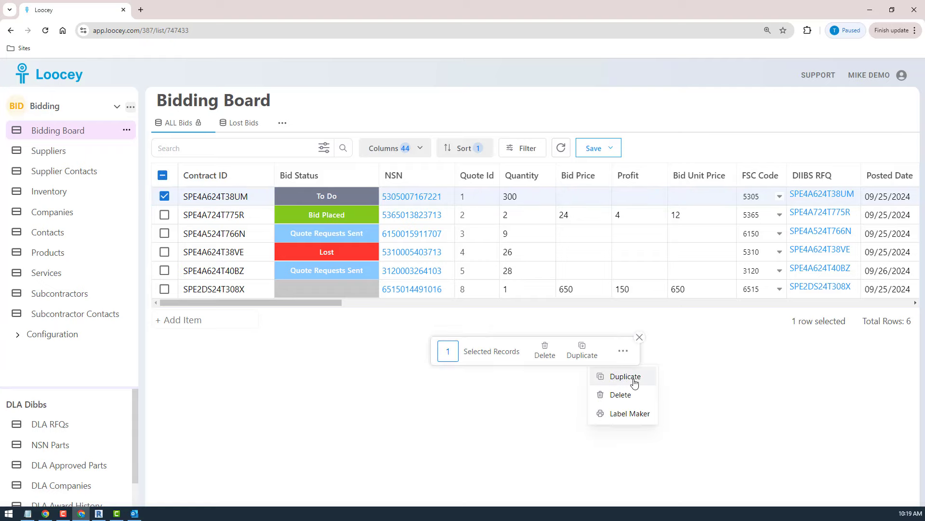
click(641, 413)
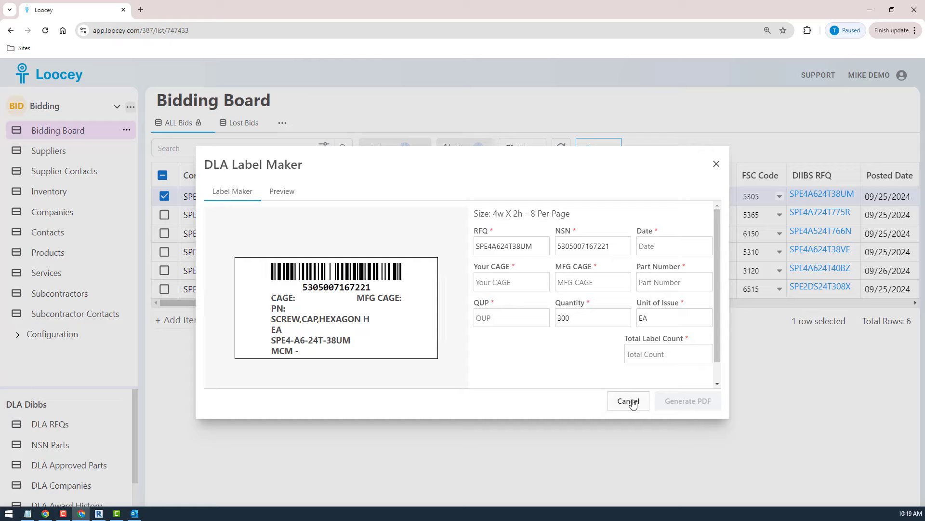
key(F10)
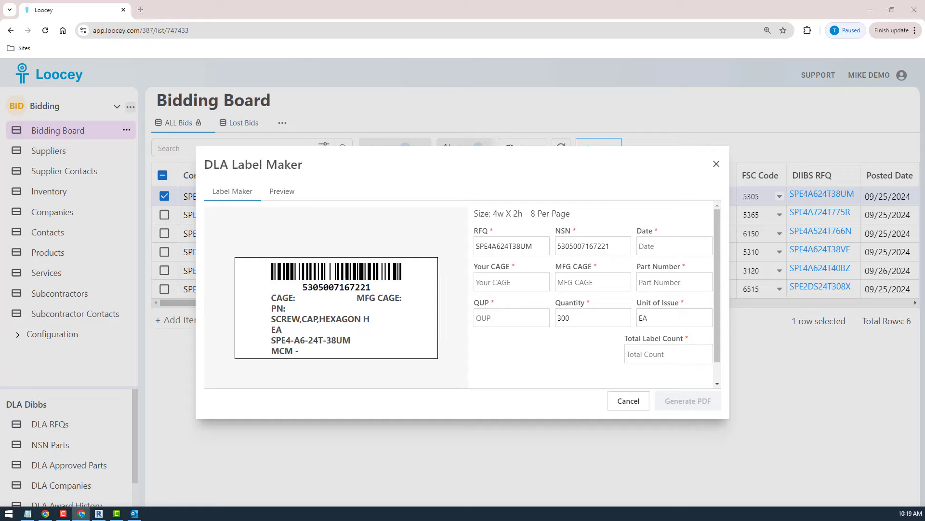